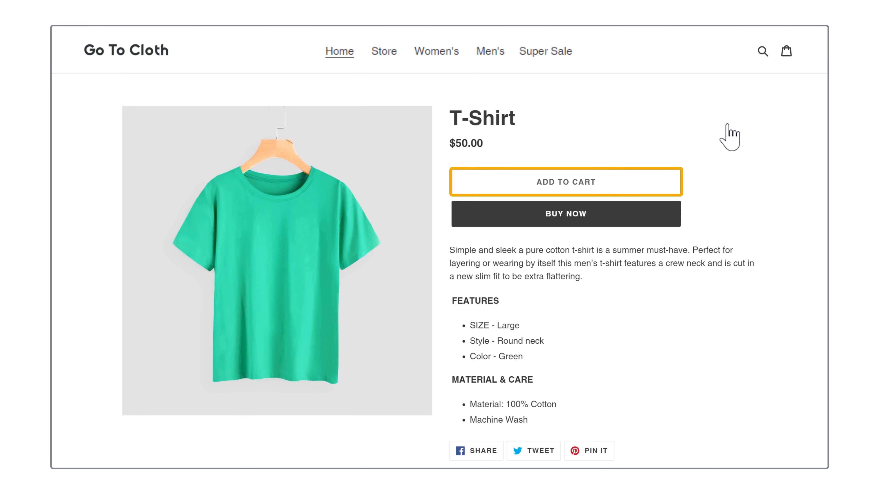
- Add the T-Shirt to the demo store's cart, then follow the wl.tools/shopify link to Shopify's sign-up page
{"action": "left_click", "coordinate": [555, 193]}
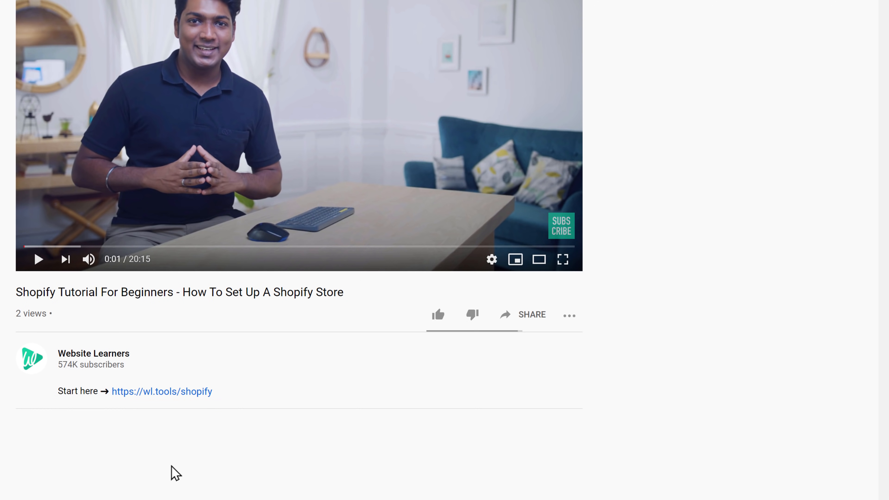
{"action": "left_click", "coordinate": [178, 395]}
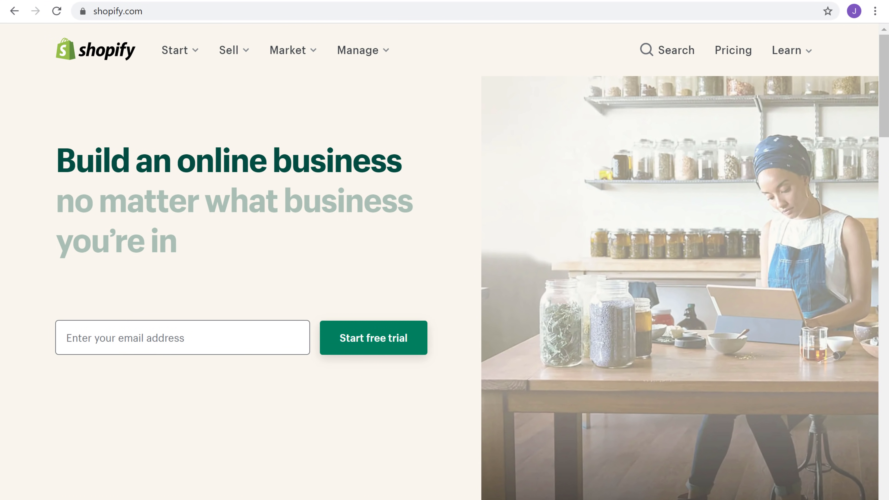
- Enter the account e-mail address and start the Shopify free trial
{"action": "left_click", "coordinate": [197, 338]}
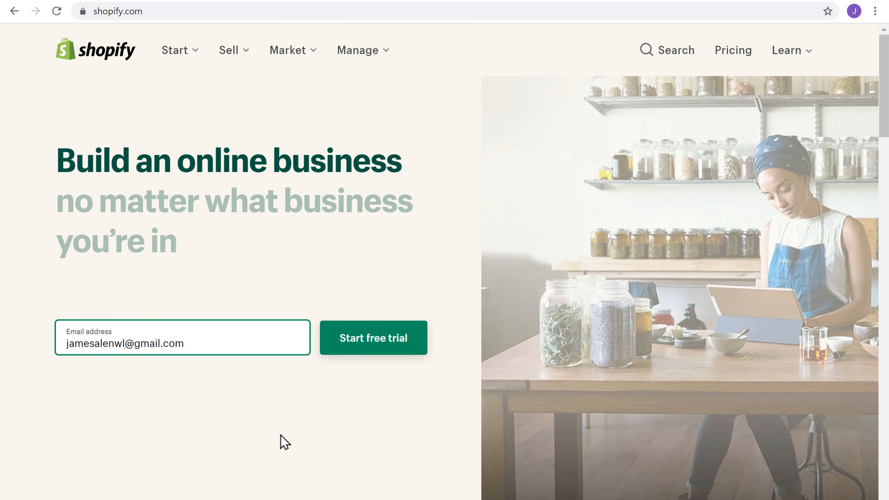
{"action": "key", "text": "Tab"}
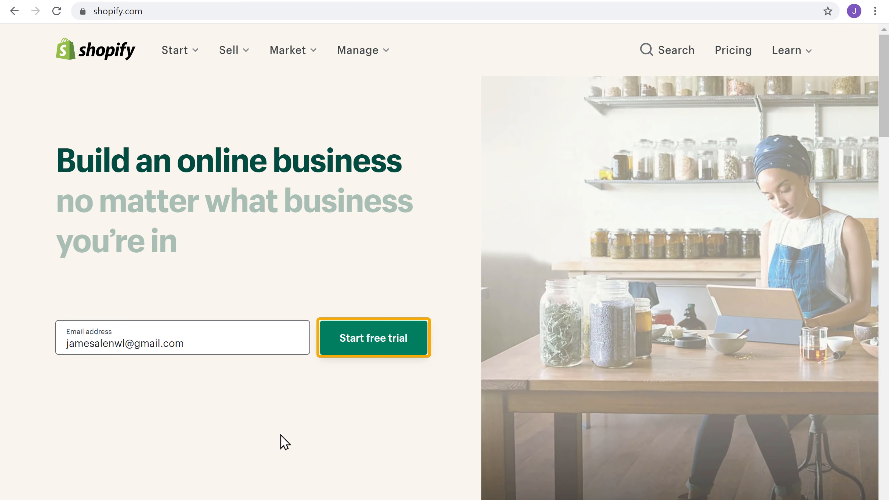
{"action": "left_click", "coordinate": [375, 349]}
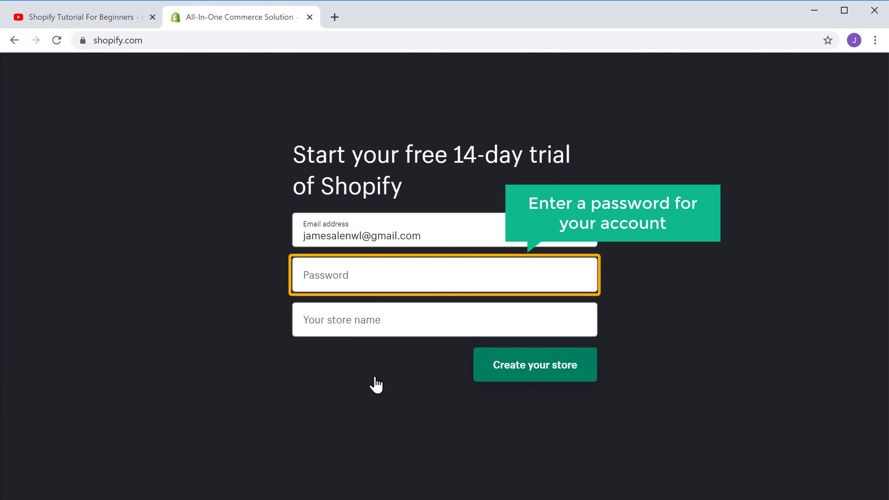
- Set the account password and create the store named 'Go To Cloth'
{"action": "left_click", "coordinate": [370, 275]}
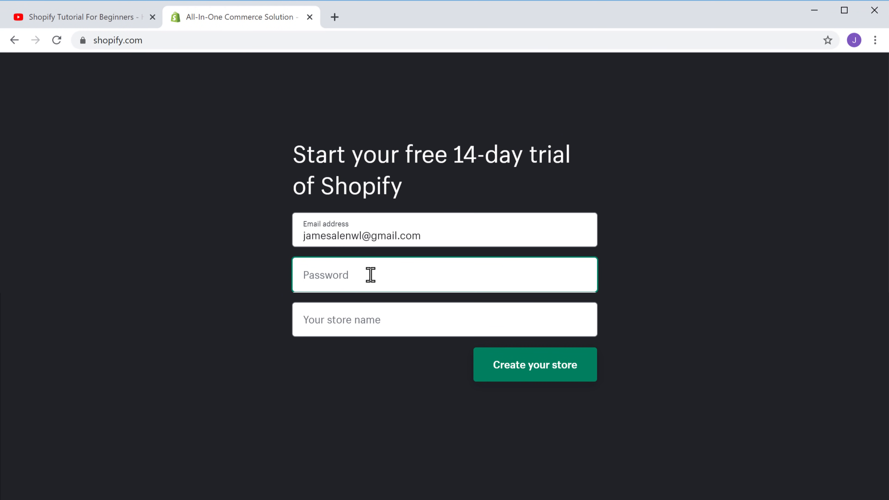
{"action": "type", "text": "••••••••"}
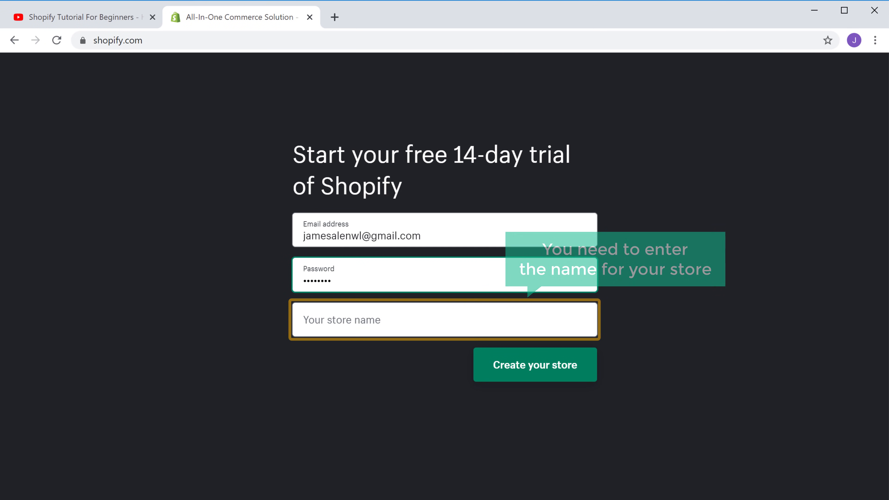
{"action": "key", "text": "Tab"}
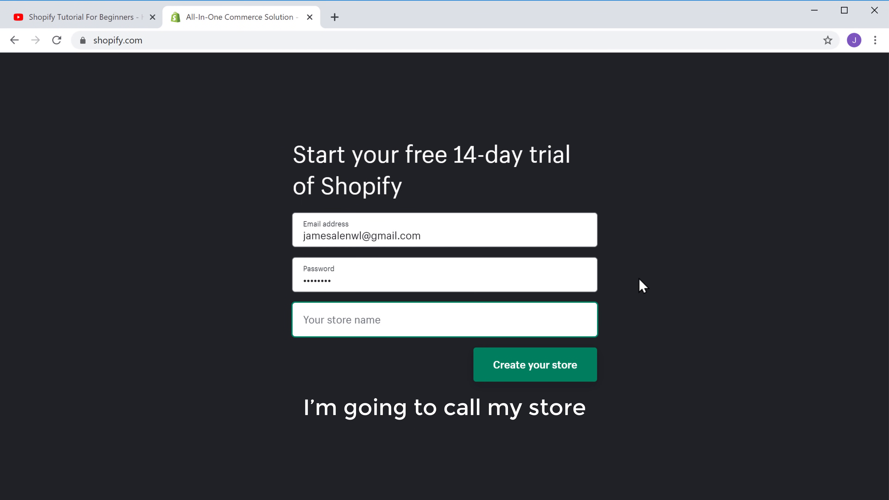
{"action": "type", "text": "Go "}
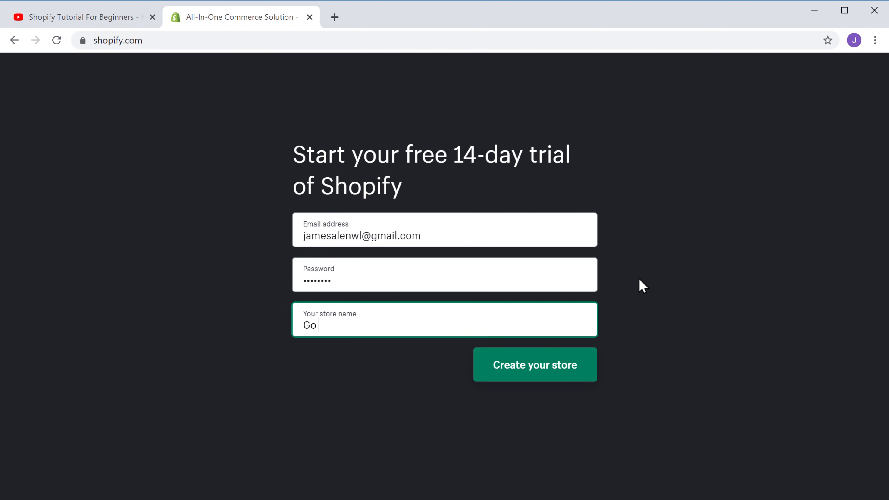
{"action": "type", "text": "To Cloth"}
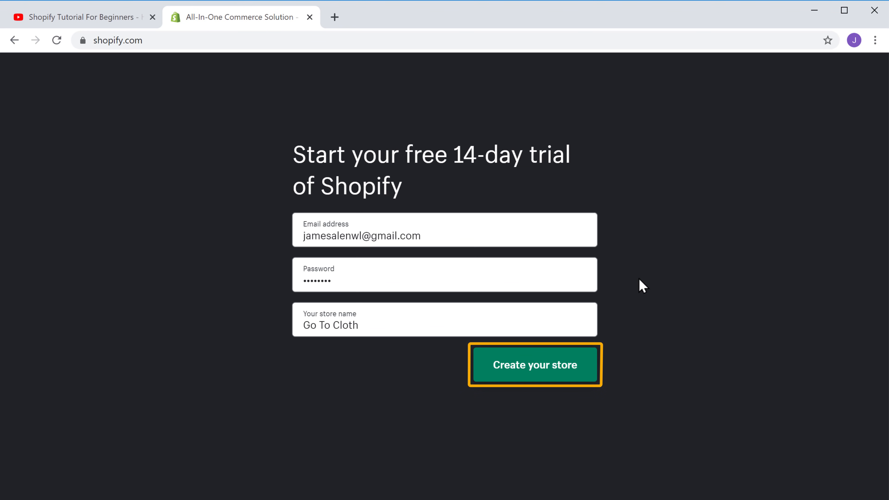
{"action": "left_click", "coordinate": [539, 371]}
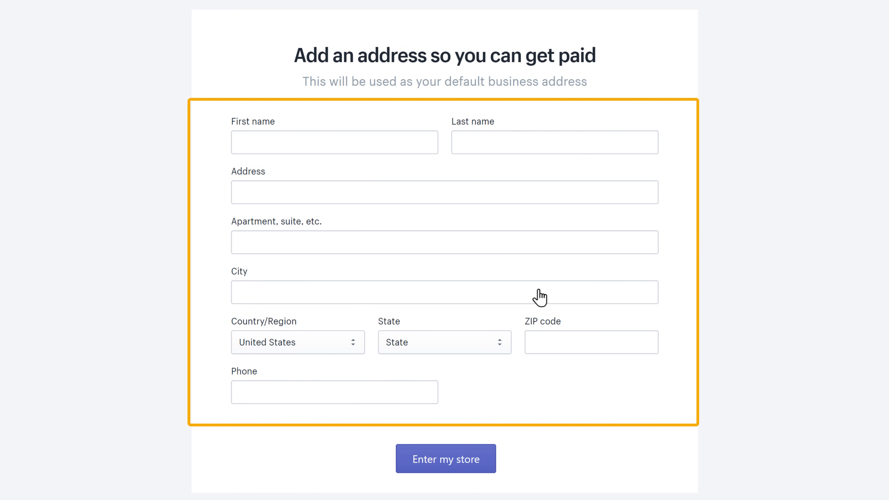
- Fill in the owner's first and last name in the address form and enter the store
{"action": "left_click", "coordinate": [305, 143]}
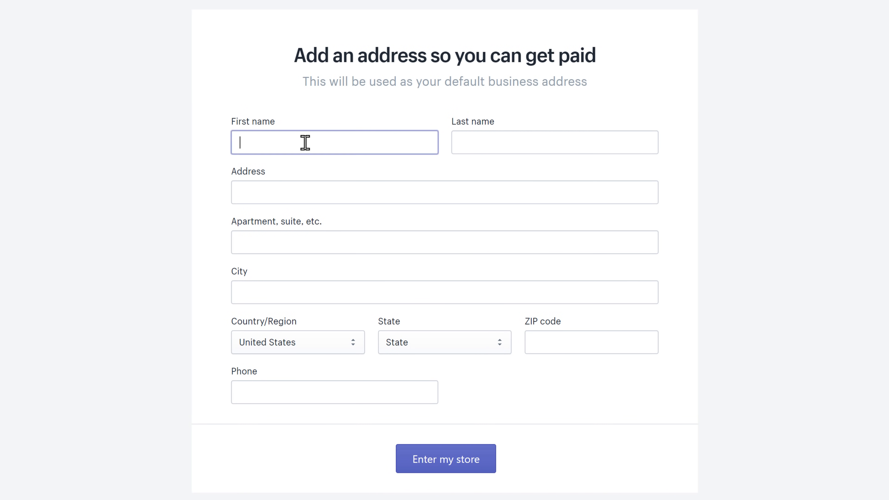
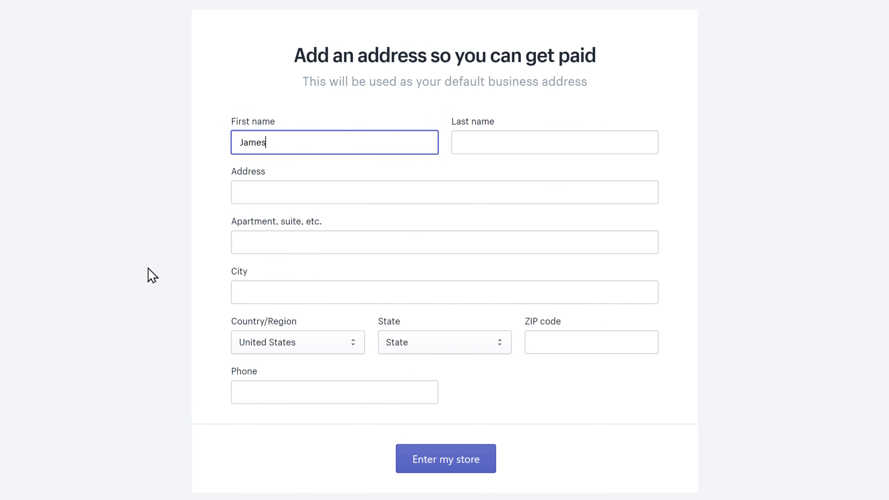
{"action": "key", "text": "Tab"}
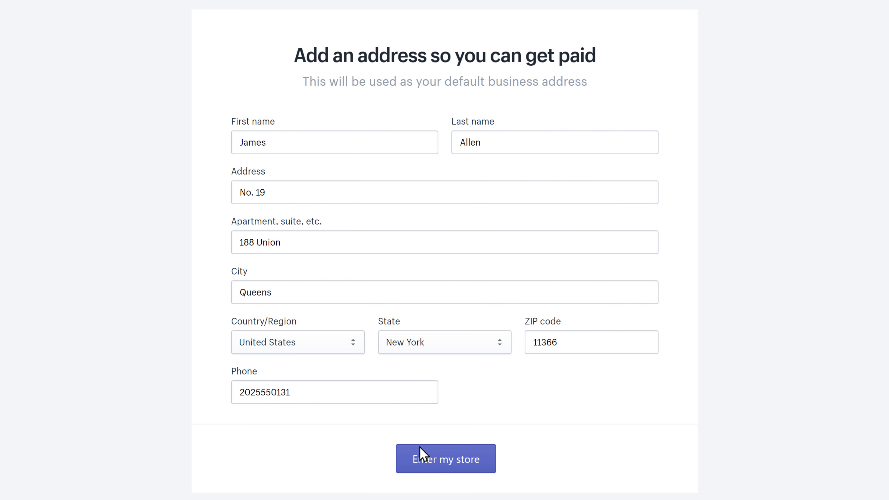
{"action": "left_click", "coordinate": [447, 467]}
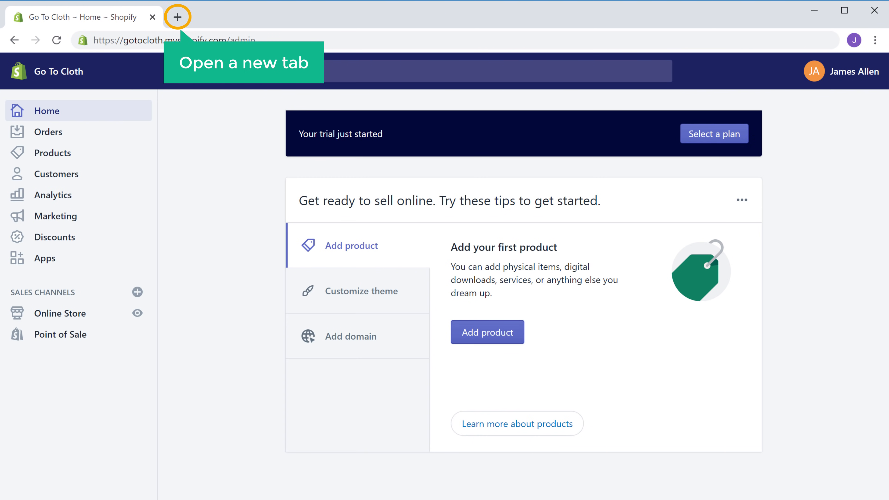
- Open gotocloth.myshopify.com in a new browser tab
{"action": "left_click", "coordinate": [178, 18]}
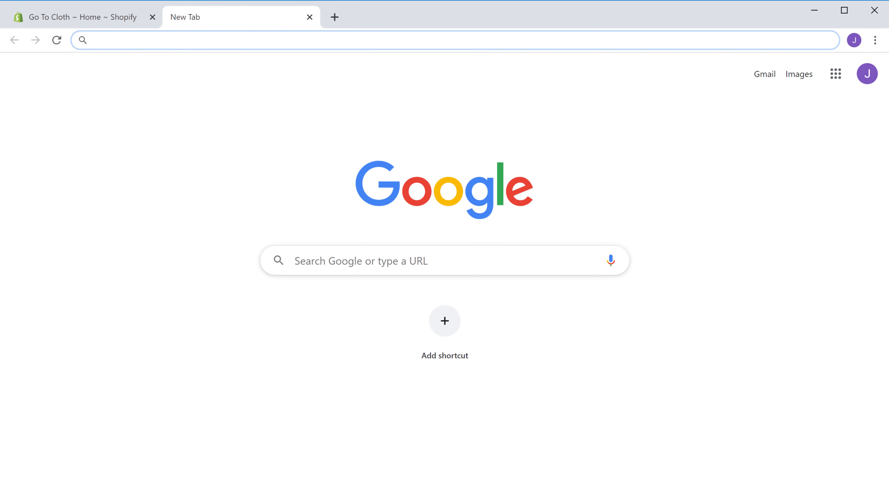
{"action": "type", "text": "gotocloth.myshopify.com"}
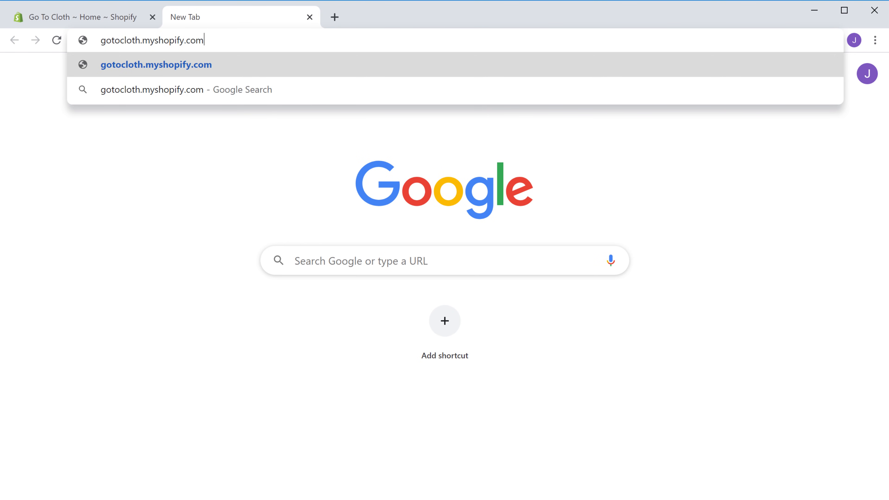
{"action": "key", "text": "Return"}
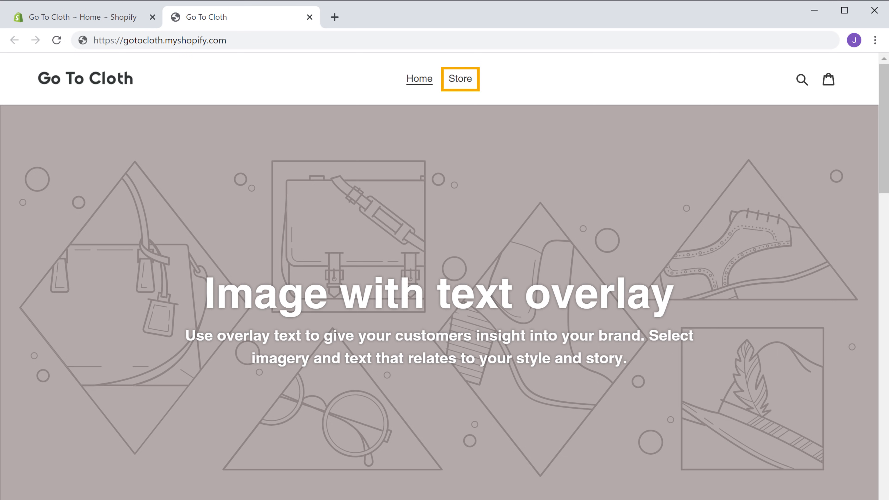
- Scroll down the storefront to the Featured Collection and back to the top
{"action": "scroll", "coordinate": [445, 277], "scroll_direction": "down", "scroll_amount": 15}
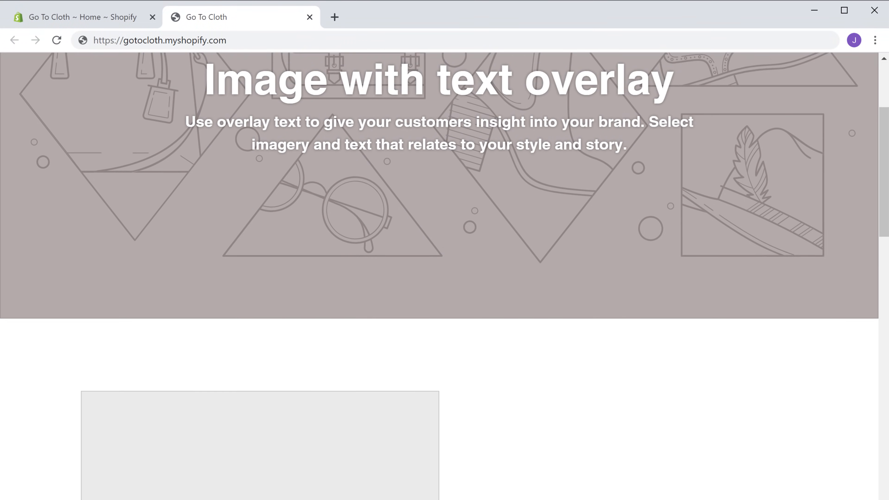
{"action": "scroll", "coordinate": [445, 277], "scroll_direction": "down", "scroll_amount": 15}
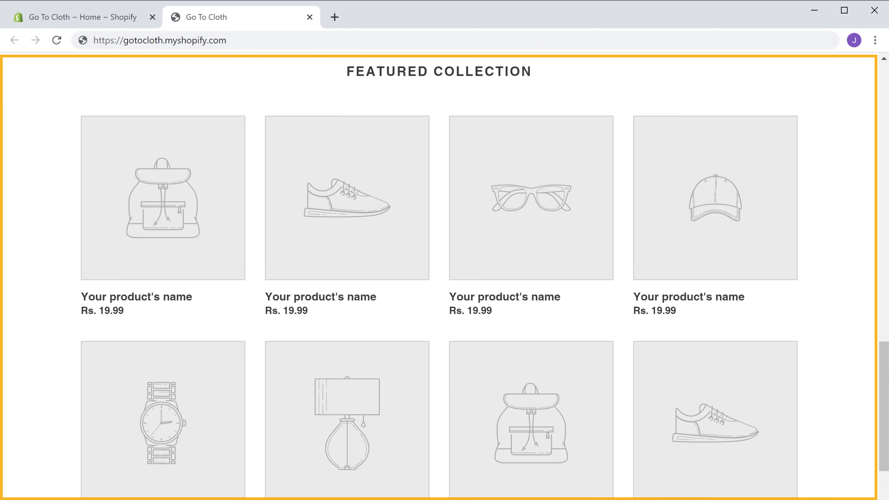
{"action": "scroll", "coordinate": [444, 277], "scroll_direction": "up", "scroll_amount": 10}
{"action": "scroll", "coordinate": [444, 277], "scroll_direction": "up", "scroll_amount": 12}
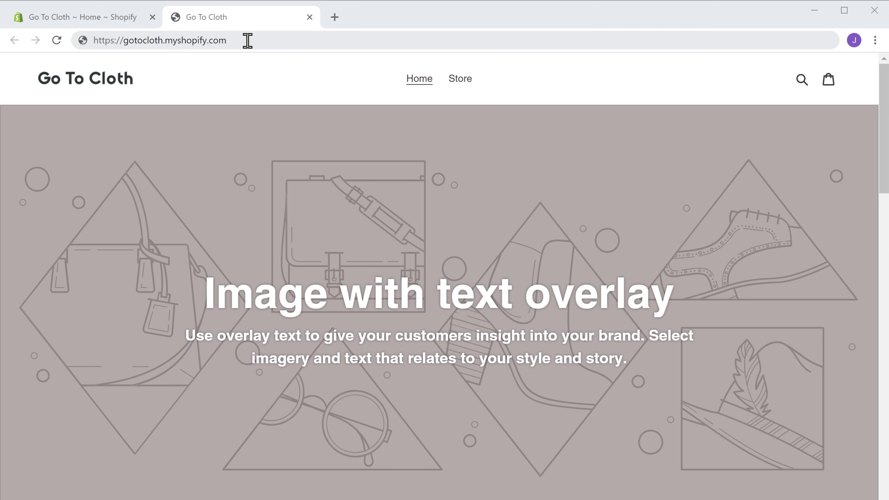
- Load gotocloth.myshopify.com/admin and start a new product from the Products list
{"action": "left_click", "coordinate": [249, 40]}
{"action": "type", "text": "/admin"}
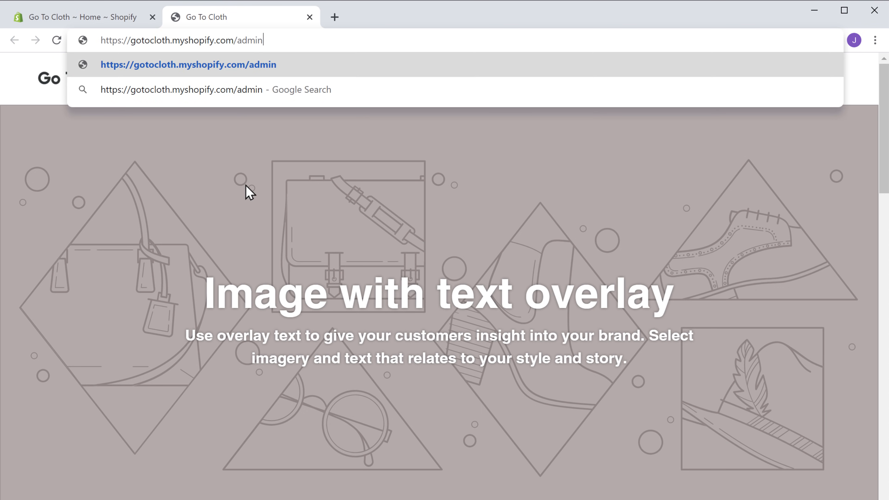
{"action": "key", "text": "Return"}
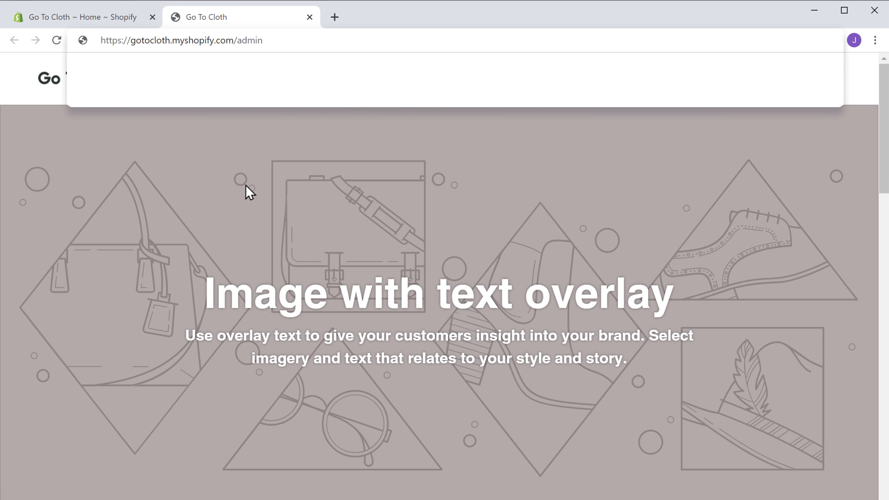
{"action": "key", "text": "Return"}
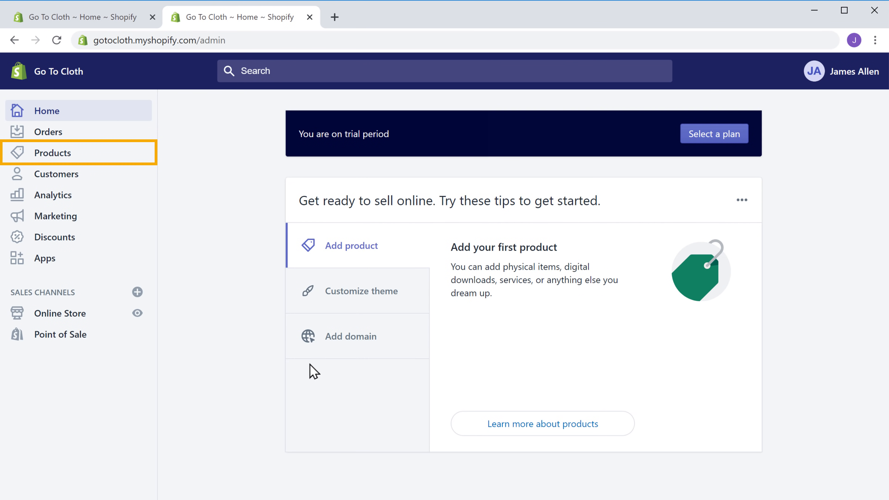
{"action": "left_click", "coordinate": [53, 154]}
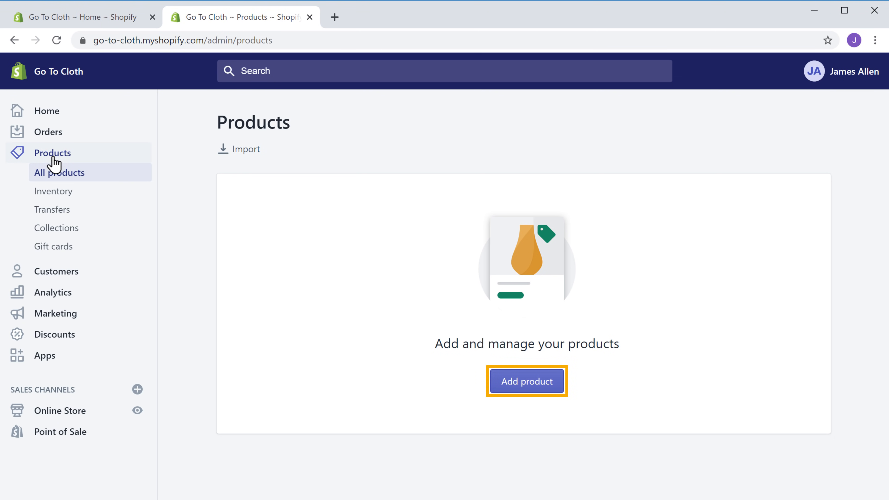
{"action": "left_click", "coordinate": [531, 389]}
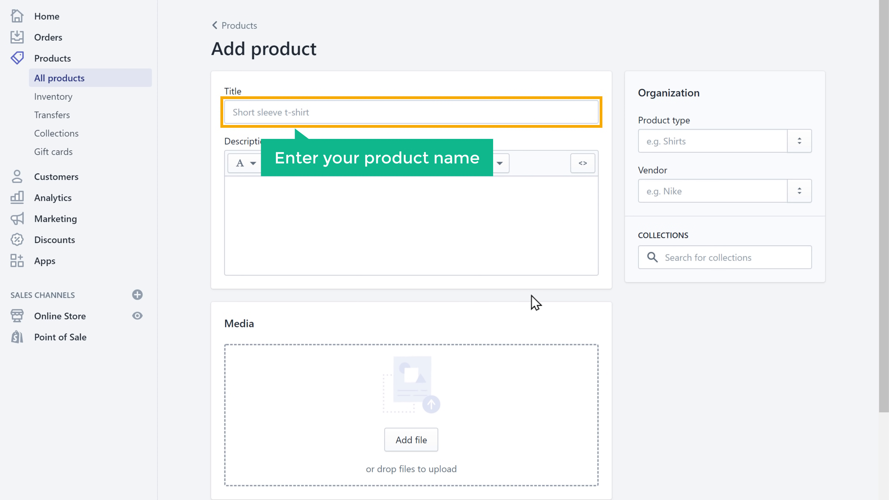
- Title the product 'T-Shirt' and begin its description with 'Simple'
{"action": "left_click", "coordinate": [327, 112]}
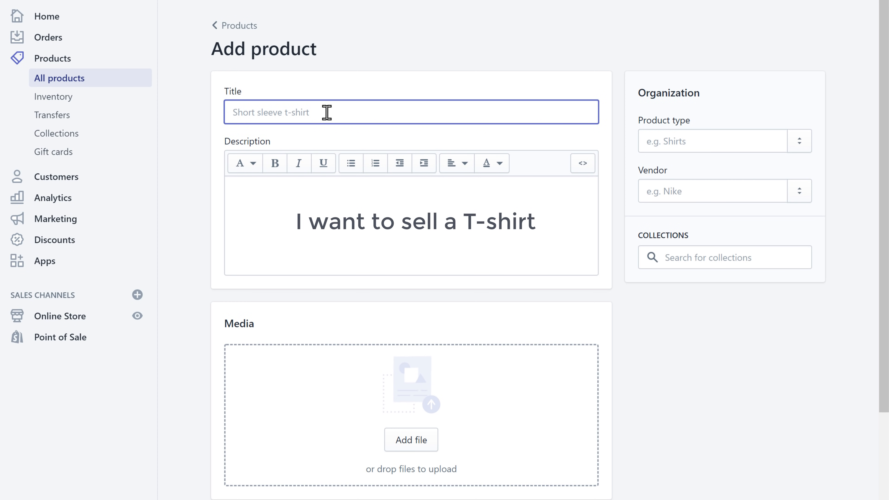
{"action": "type", "text": "T-Shi"}
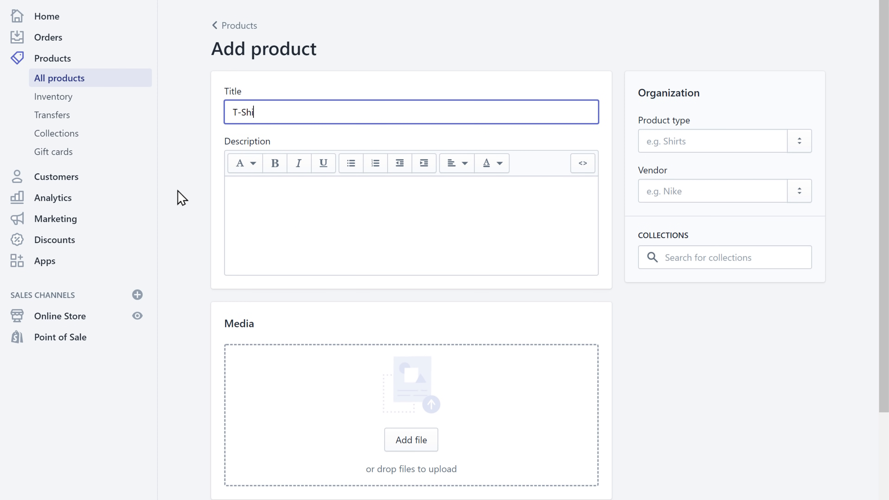
{"action": "type", "text": "rt"}
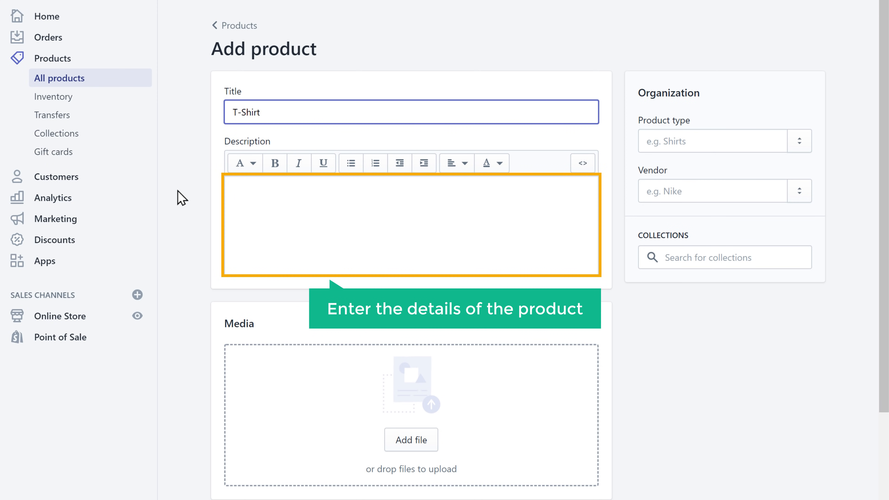
{"action": "left_click", "coordinate": [177, 191]}
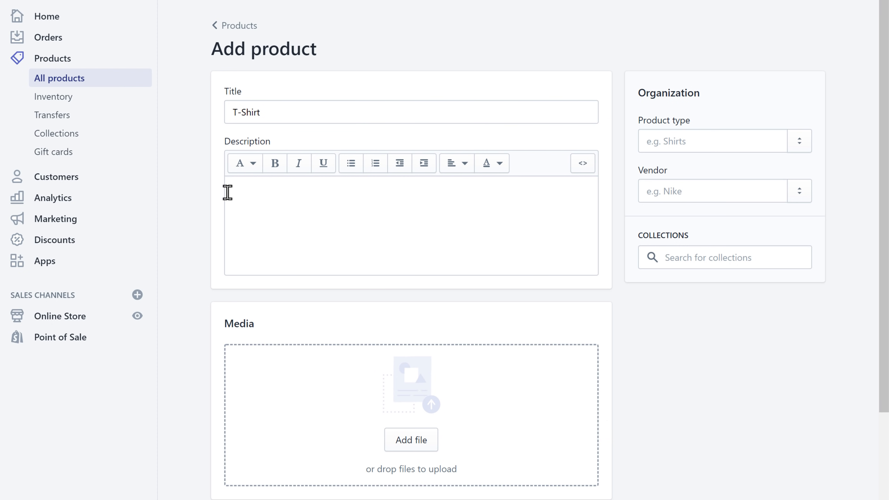
{"action": "left_click", "coordinate": [247, 192]}
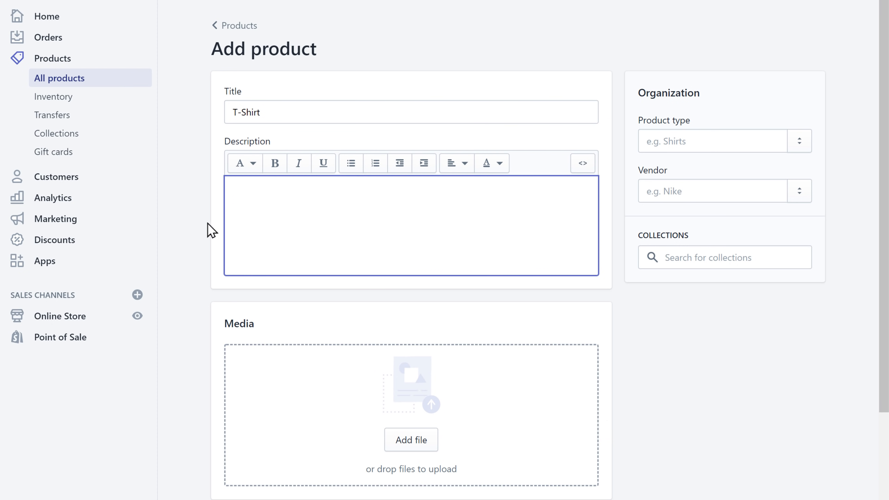
{"action": "type", "text": "Simple"}
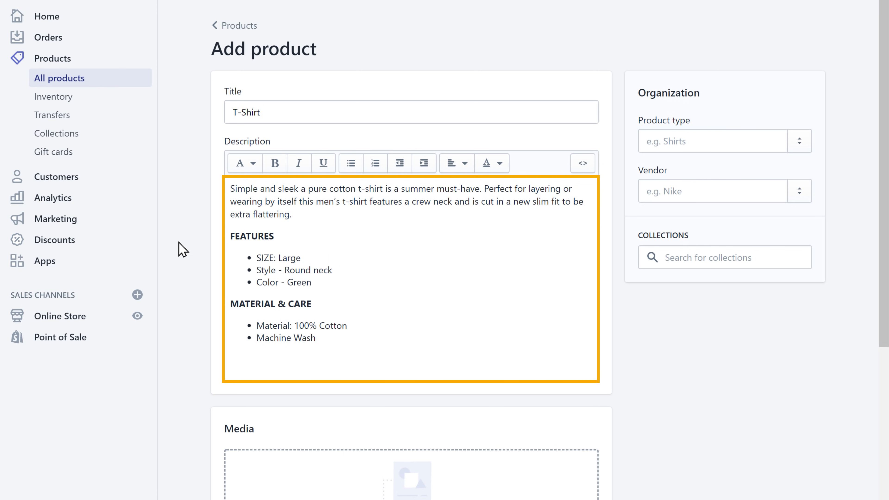
{"action": "scroll", "coordinate": [182, 249], "scroll_direction": "down", "scroll_amount": 10}
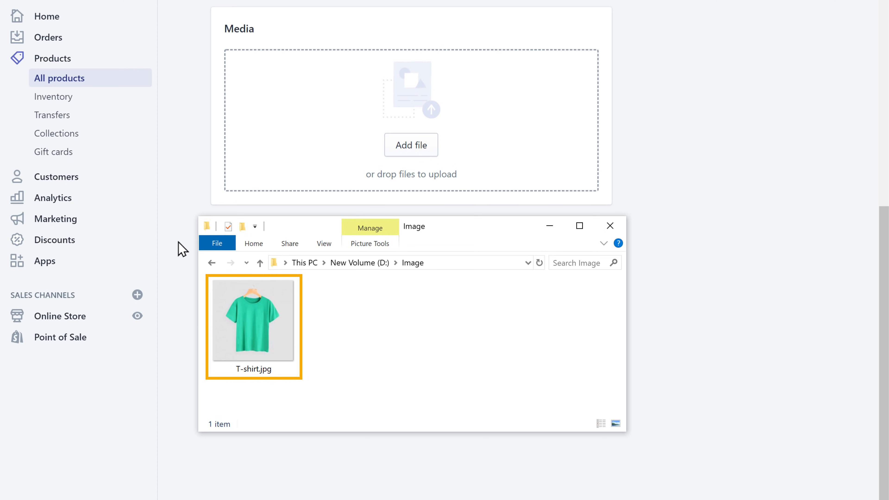
- Upload T-shirt.jpg as product media, set price to 50.00 and available quantity to 10
{"action": "left_click", "coordinate": [256, 328]}
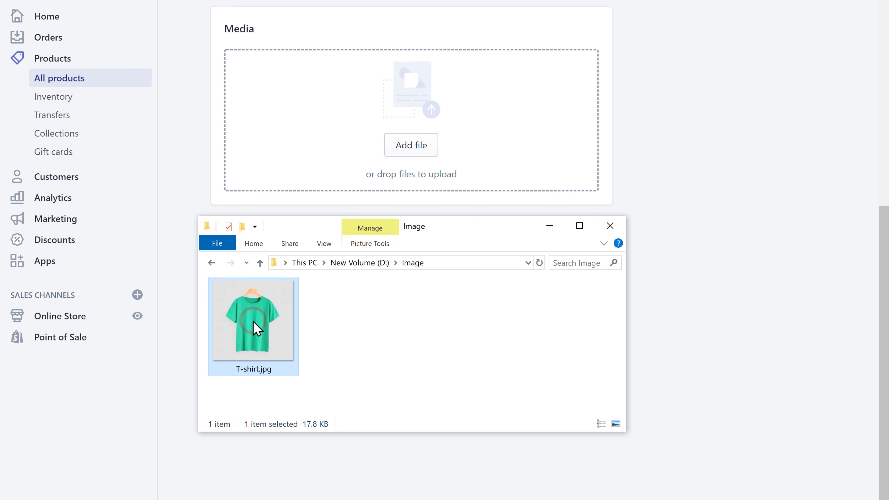
{"action": "left_click_drag", "start_coordinate": [254, 327], "coordinate": [414, 93]}
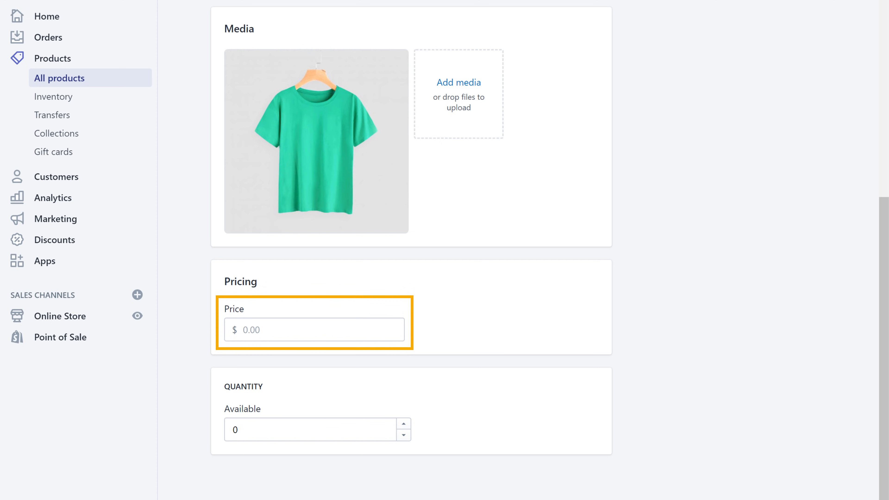
{"action": "left_click", "coordinate": [289, 329]}
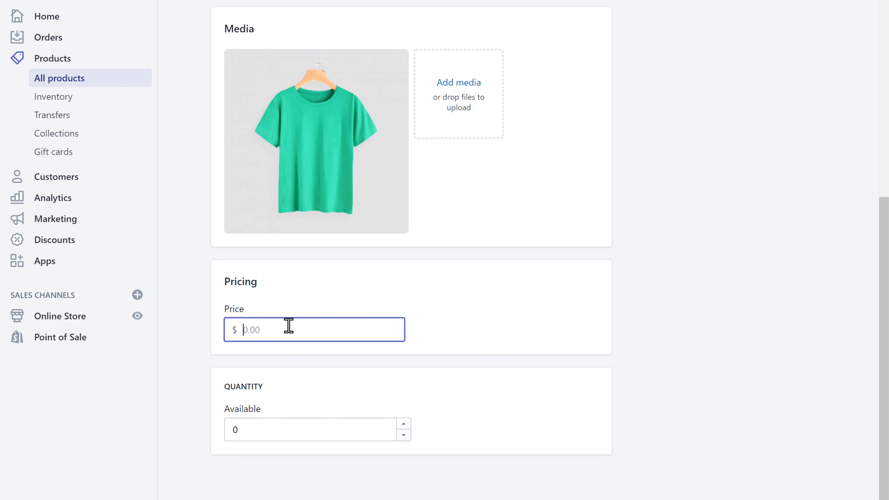
{"action": "type", "text": "50"}
{"action": "left_click", "coordinate": [313, 363]}
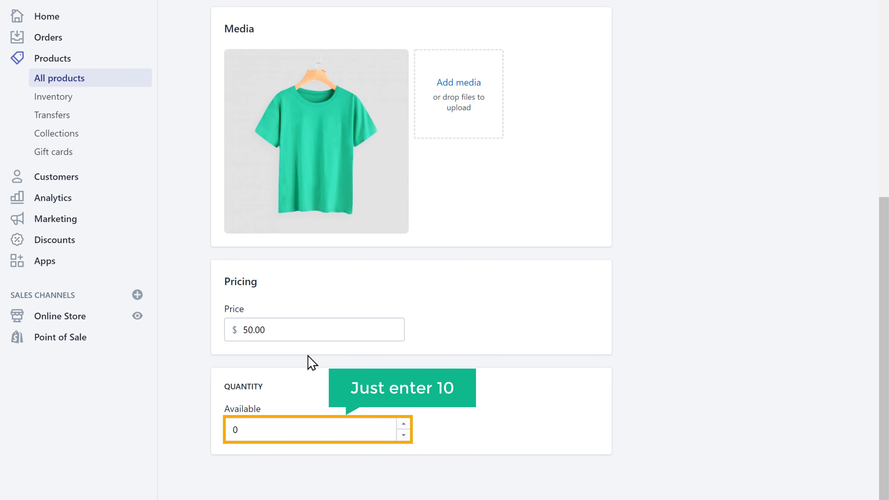
{"action": "left_click", "coordinate": [259, 430]}
{"action": "key", "text": "BackSpace"}
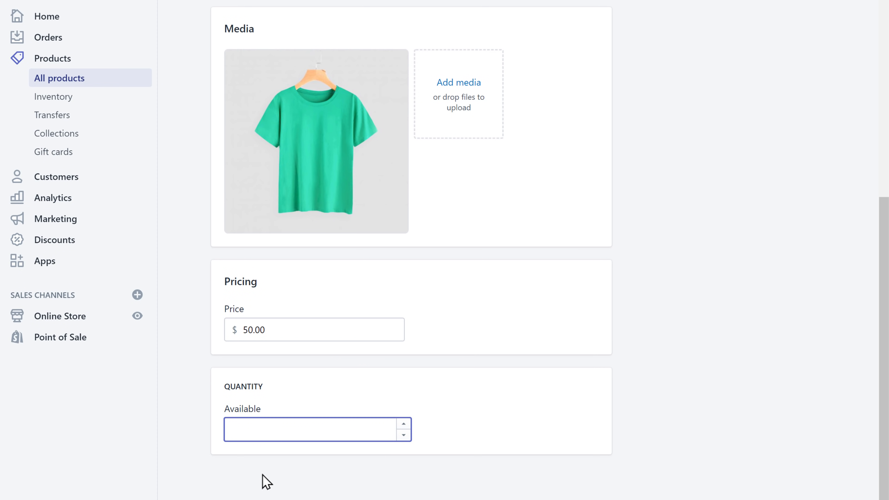
{"action": "left_click", "coordinate": [262, 475]}
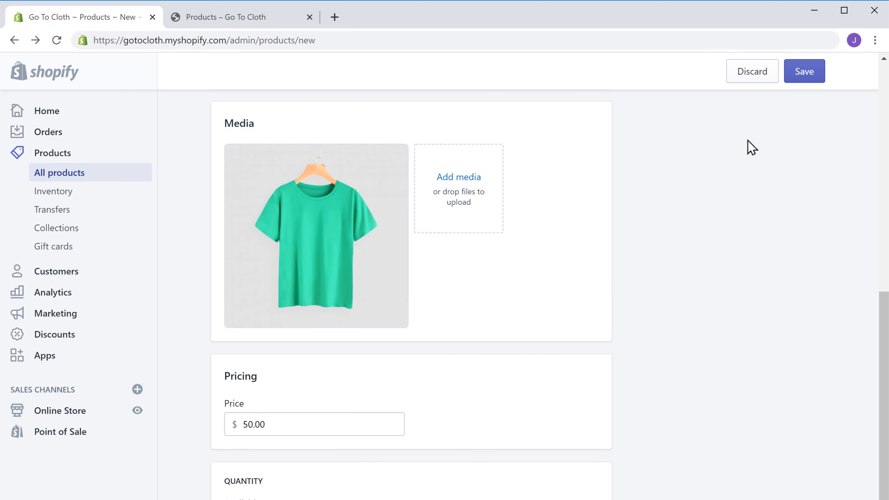
- Save the T-Shirt product, then reload the storefront and open the T-Shirt's page
{"action": "left_click", "coordinate": [803, 79]}
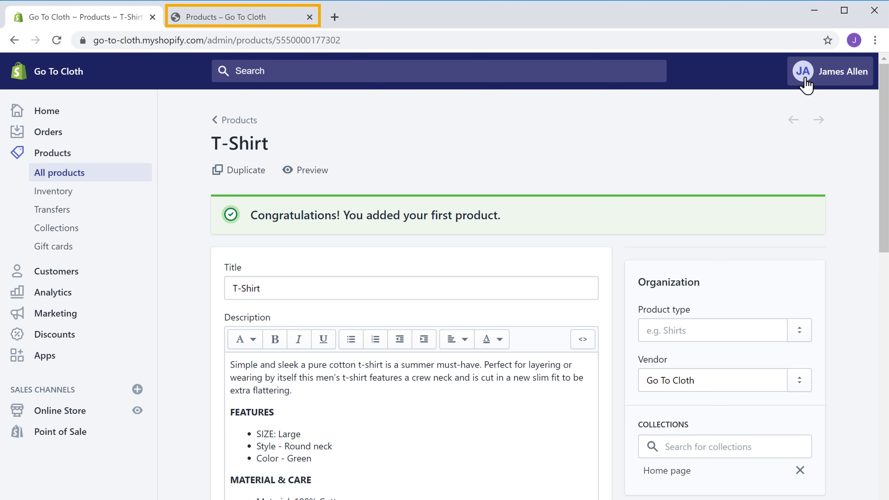
{"action": "left_click", "coordinate": [238, 22]}
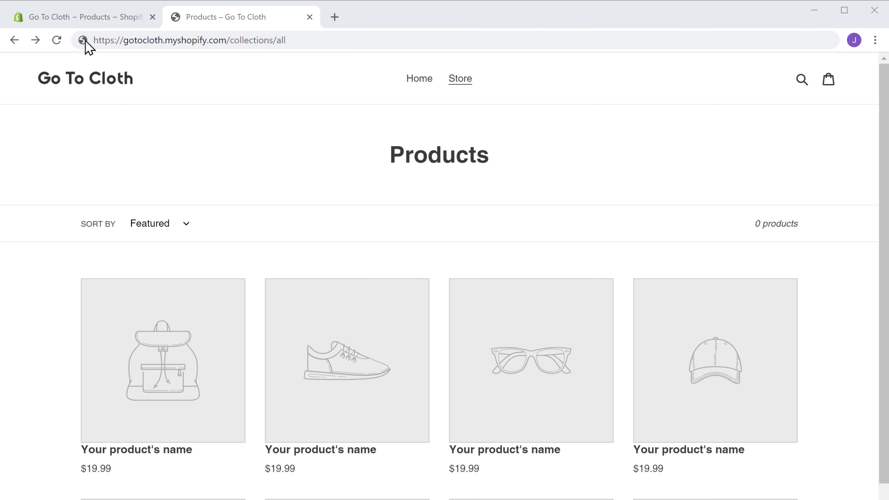
{"action": "left_click", "coordinate": [57, 43]}
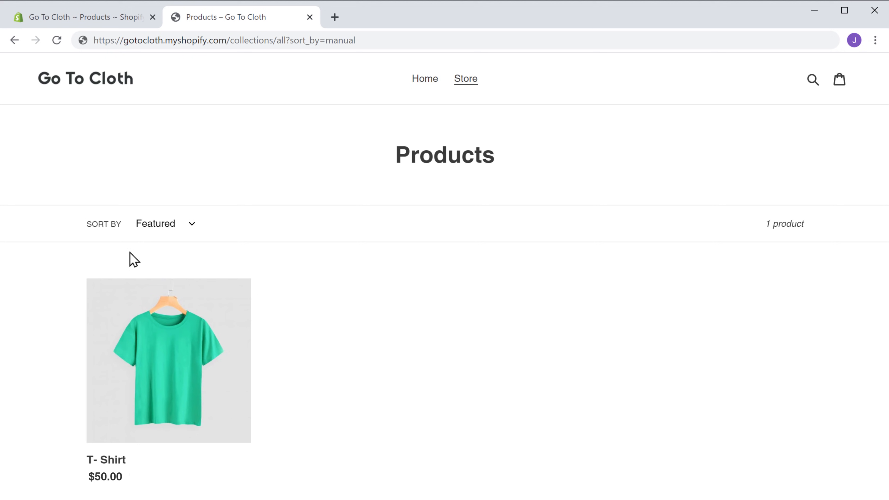
{"action": "left_click", "coordinate": [169, 360]}
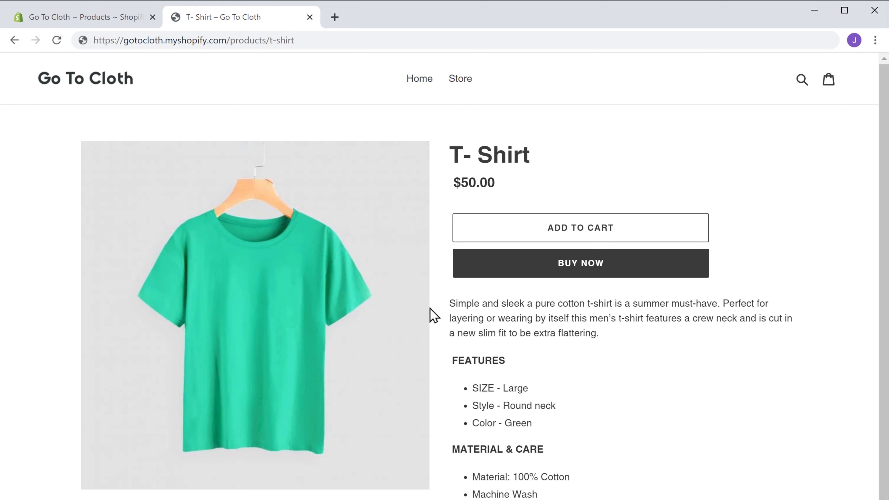
- Try BUY NOW on the T-Shirt, then return to the admin product page after checkout is unavailable
{"action": "left_click", "coordinate": [580, 274]}
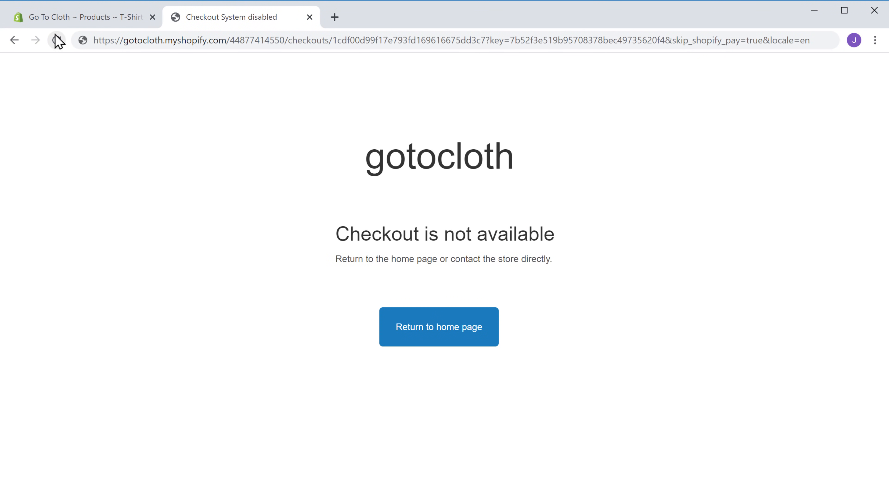
{"action": "left_click", "coordinate": [52, 21]}
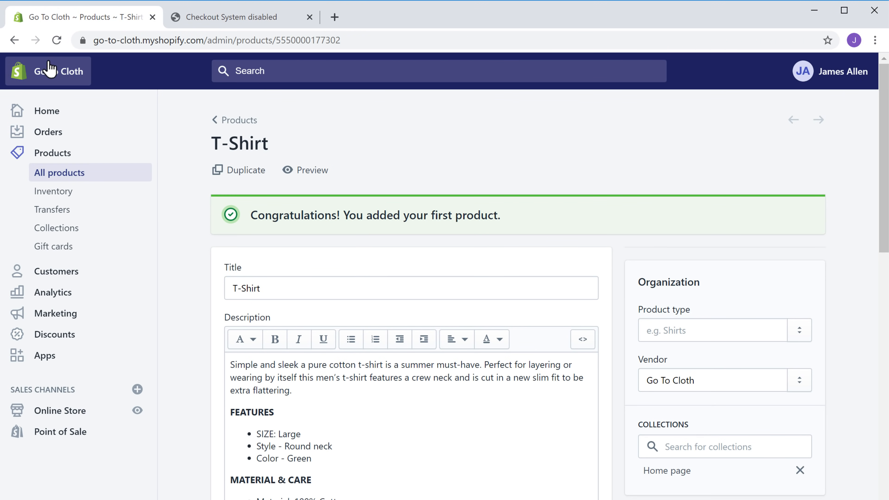
- From admin Home, choose the Basic Shopify plan billed $29.00 every 30 days
{"action": "left_click", "coordinate": [43, 117]}
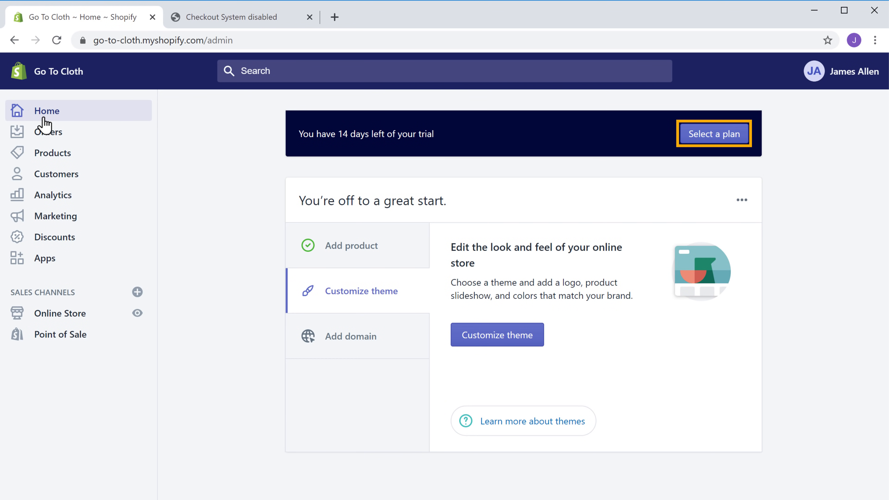
{"action": "left_click", "coordinate": [718, 140]}
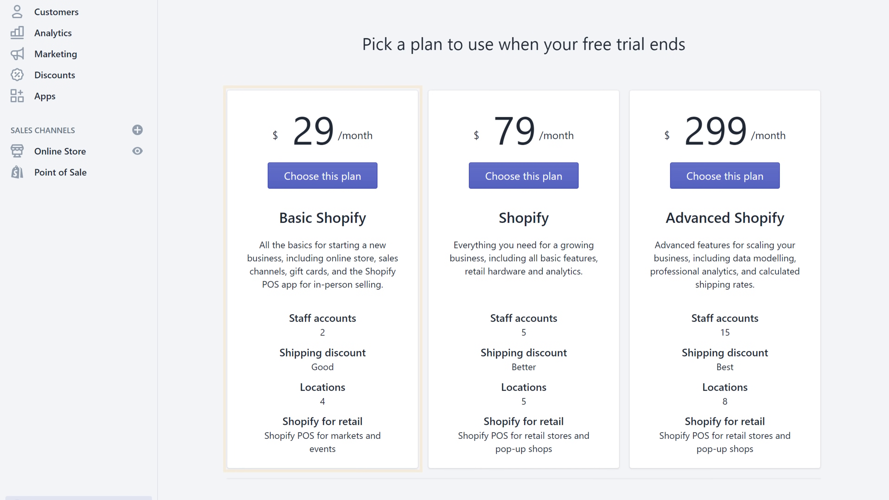
{"action": "left_click", "coordinate": [307, 192]}
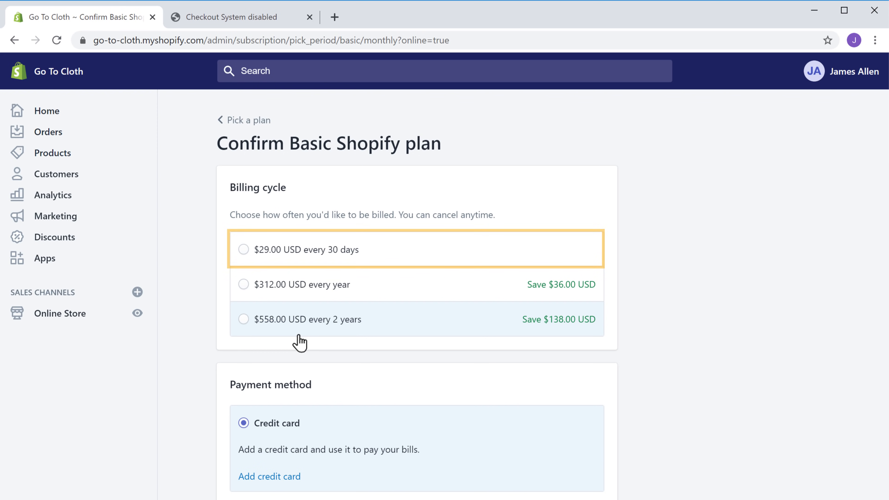
{"action": "left_click", "coordinate": [242, 256]}
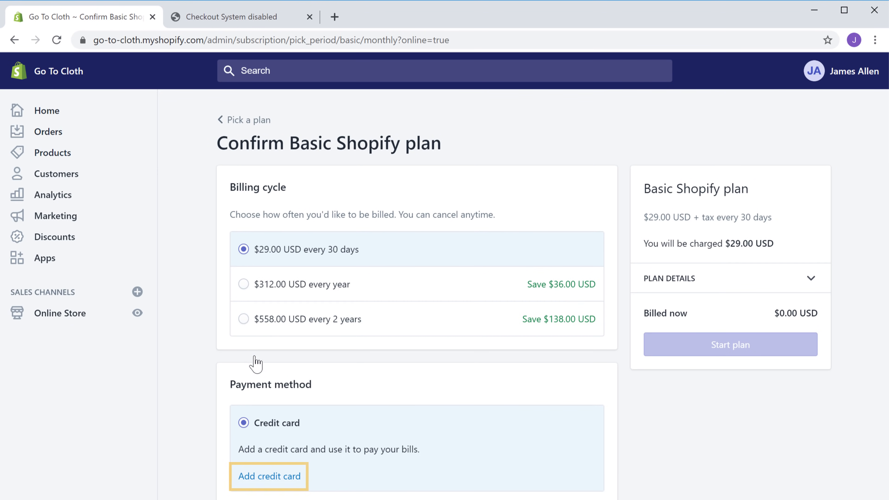
- Add a credit card with its number, expiry and CVV for the Basic Shopify plan, and confirm it
{"action": "left_click", "coordinate": [269, 483]}
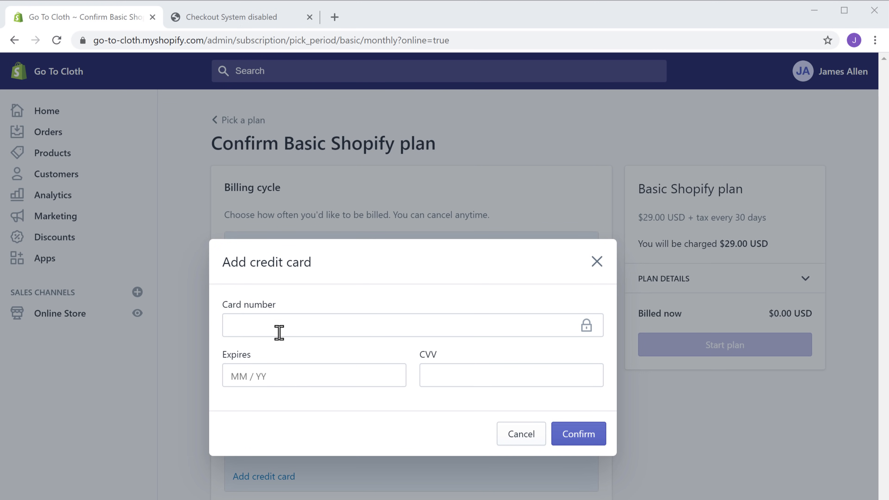
{"action": "left_click", "coordinate": [279, 324]}
{"action": "type", "text": "********"}
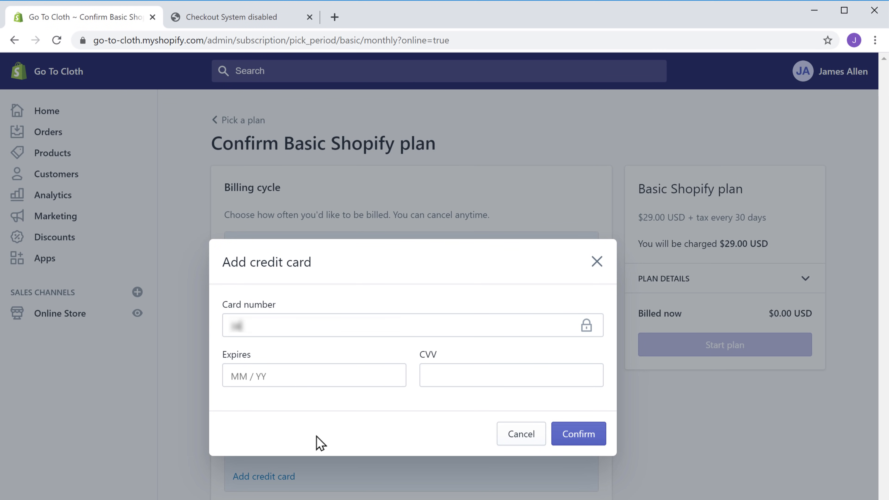
{"action": "type", "text": "*******"}
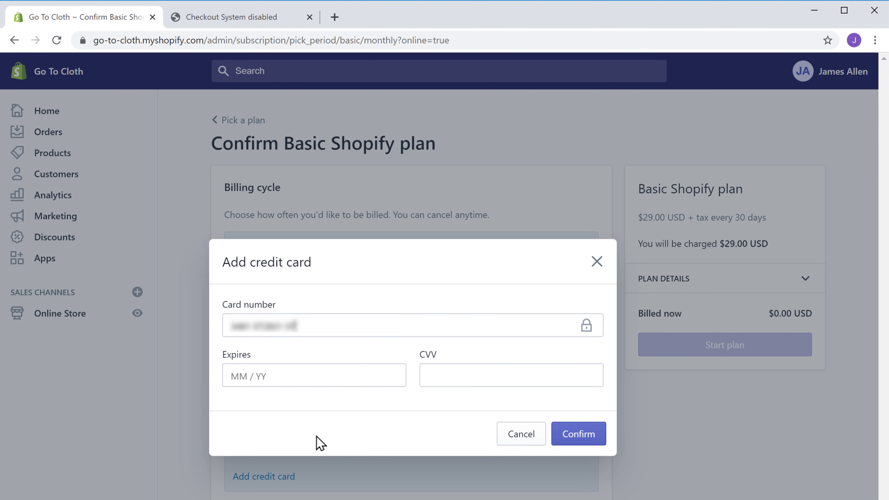
{"action": "type", "text": "1***"}
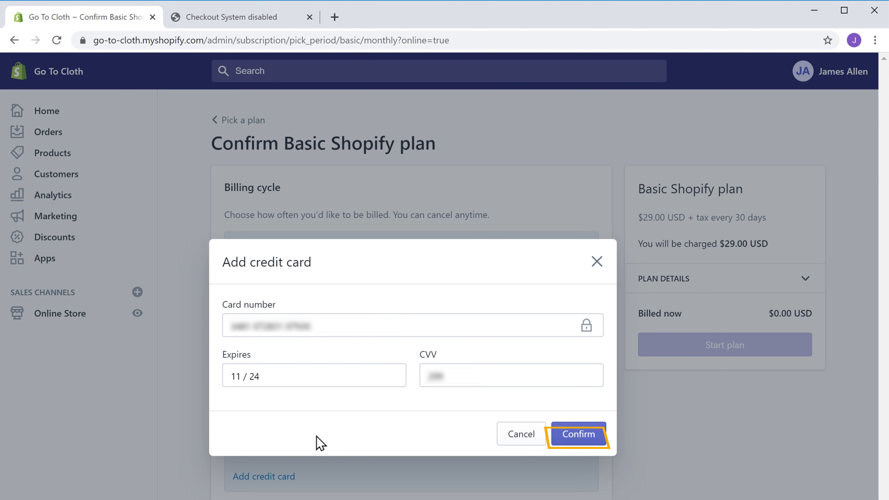
{"action": "left_click", "coordinate": [578, 442]}
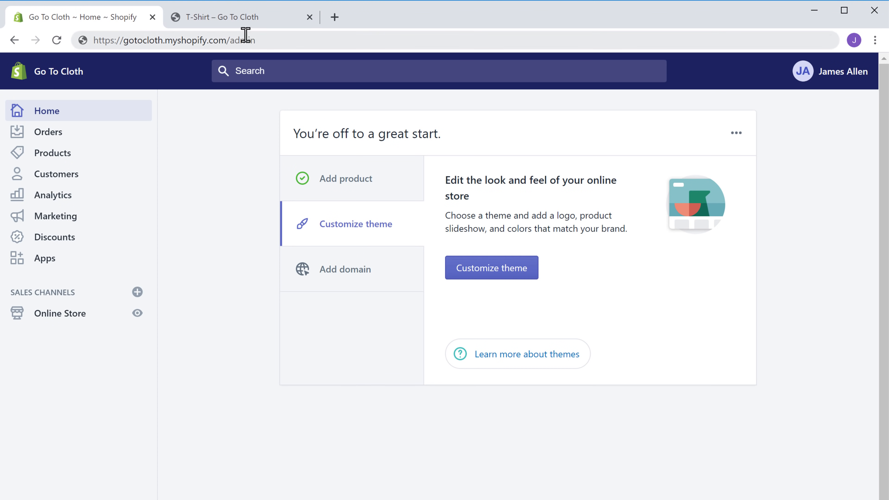
- Start a test checkout of the $50.00 T-Shirt, autofill the contact e-mail and shipping address, and continue
{"action": "left_click", "coordinate": [238, 25]}
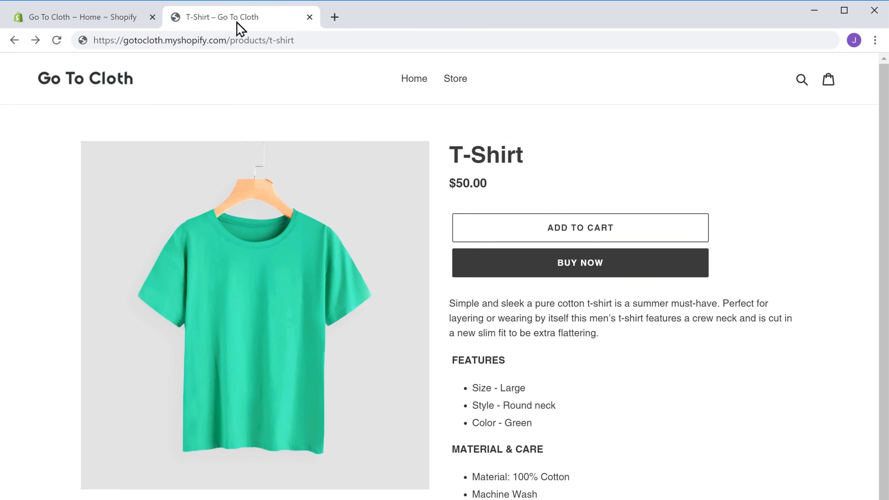
{"action": "left_click", "coordinate": [581, 275]}
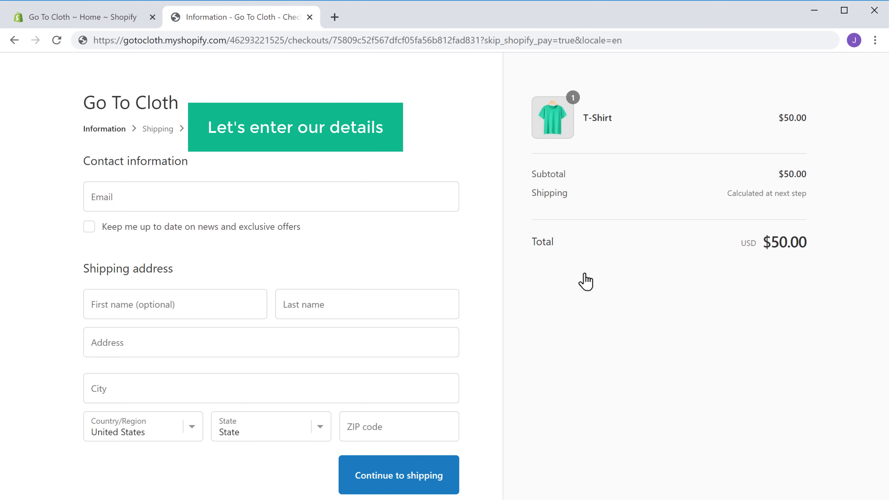
{"action": "left_click", "coordinate": [142, 195]}
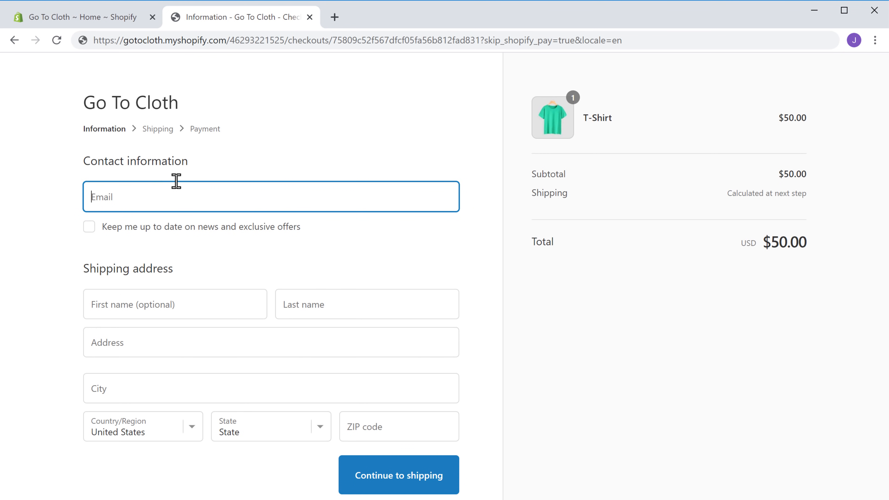
{"action": "type", "text": "alexda"}
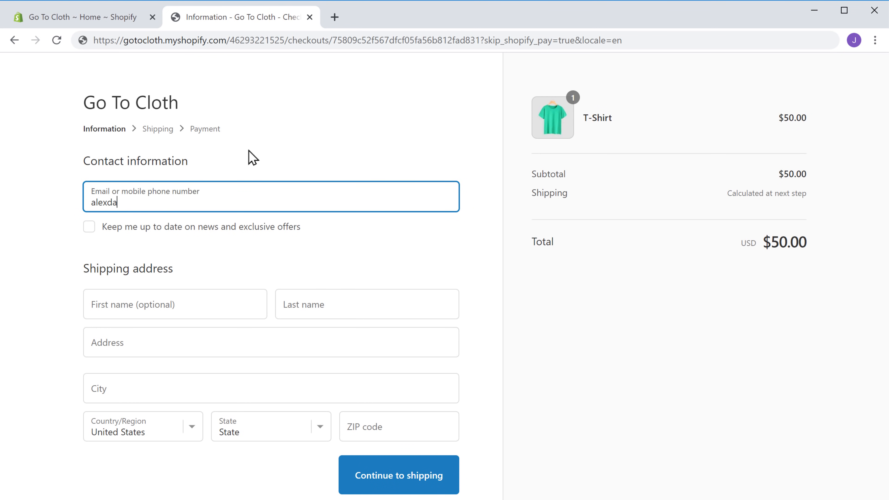
{"action": "type", "text": "vi"}
{"action": "key", "text": "Down"}
{"action": "key", "text": "Return"}
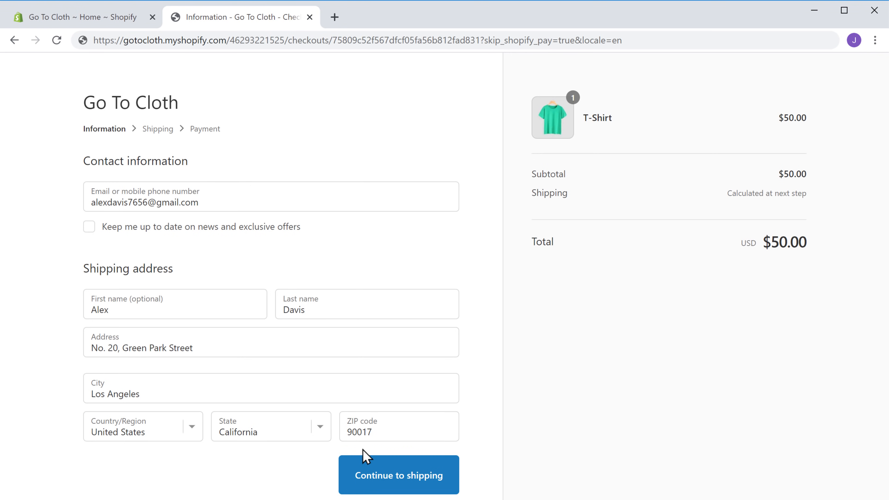
{"action": "left_click", "coordinate": [380, 485]}
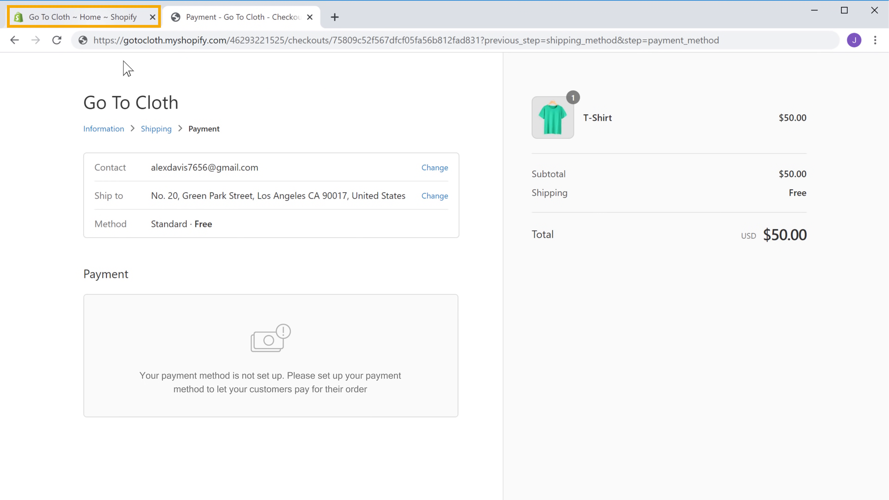
{"action": "left_click", "coordinate": [94, 23]}
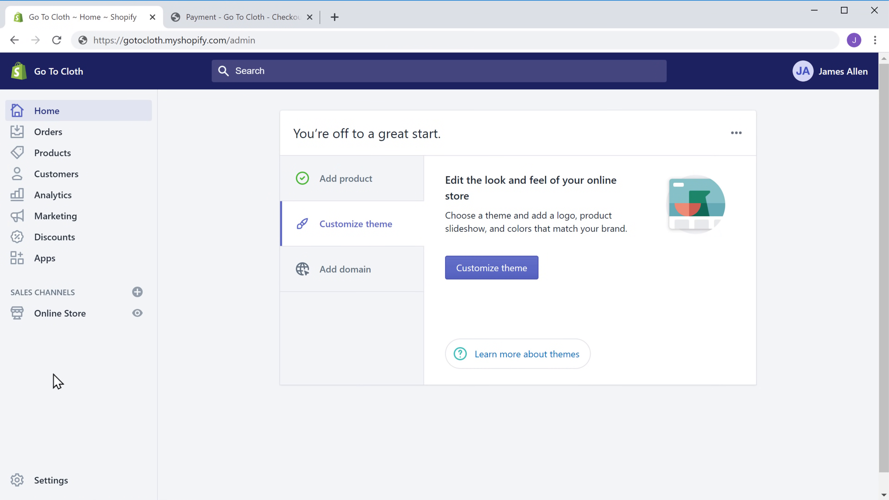
- In Settings > Payments, show the list of third-party payment providers
{"action": "left_click", "coordinate": [45, 486]}
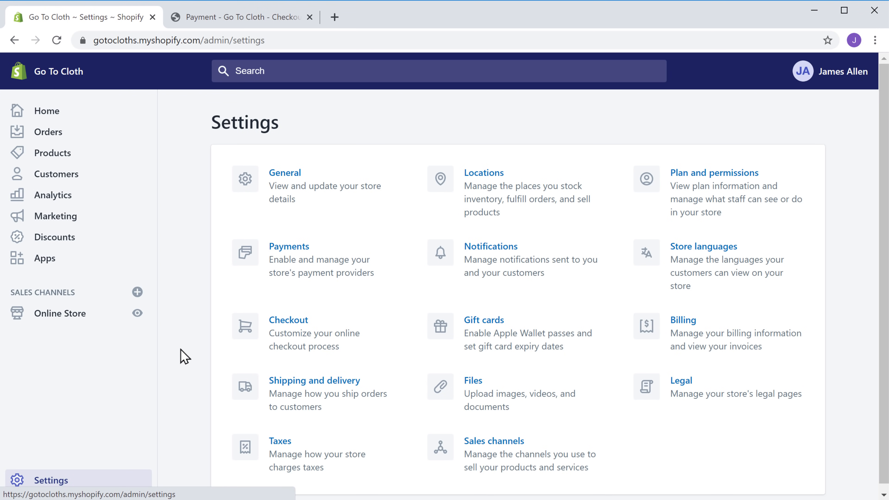
{"action": "left_click", "coordinate": [288, 252]}
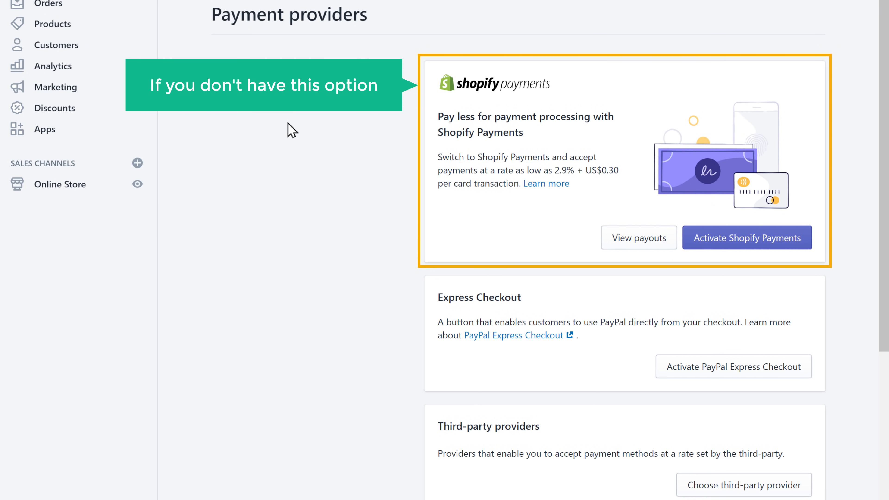
{"action": "scroll", "coordinate": [289, 131], "scroll_direction": "down", "scroll_amount": 8}
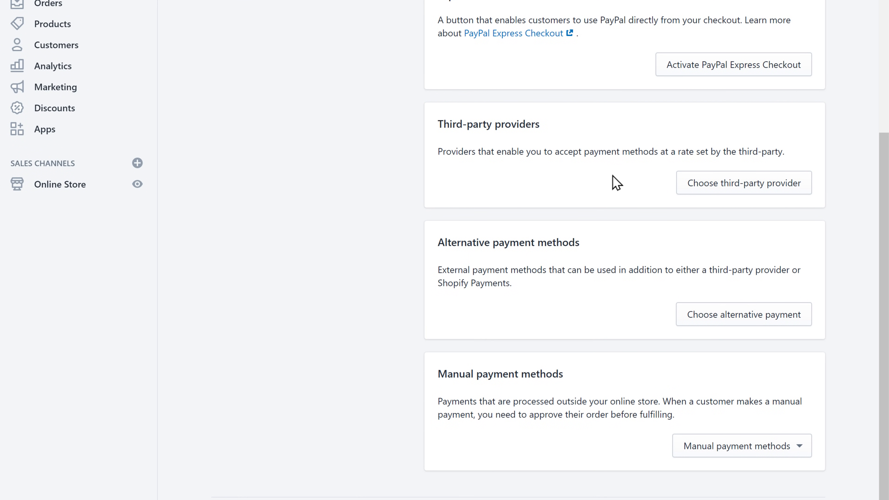
{"action": "left_click", "coordinate": [731, 192]}
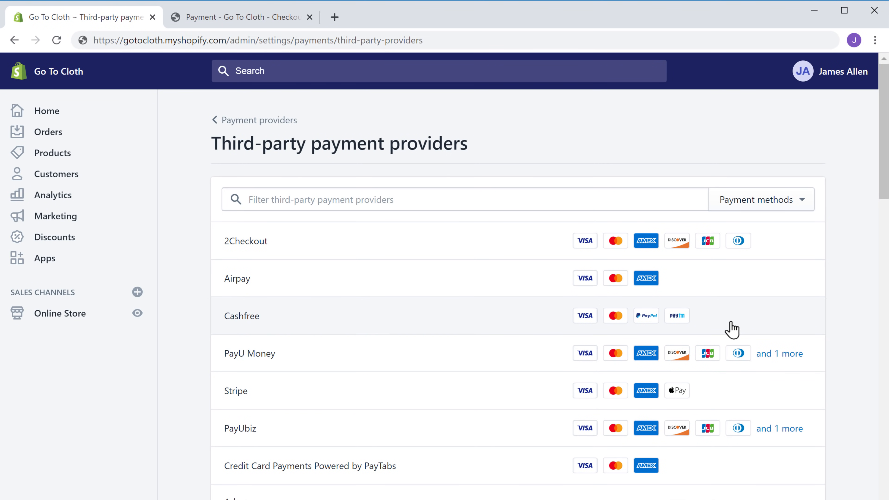
- Choose Stripe as the provider and fill in the business address details
{"action": "left_click", "coordinate": [236, 406]}
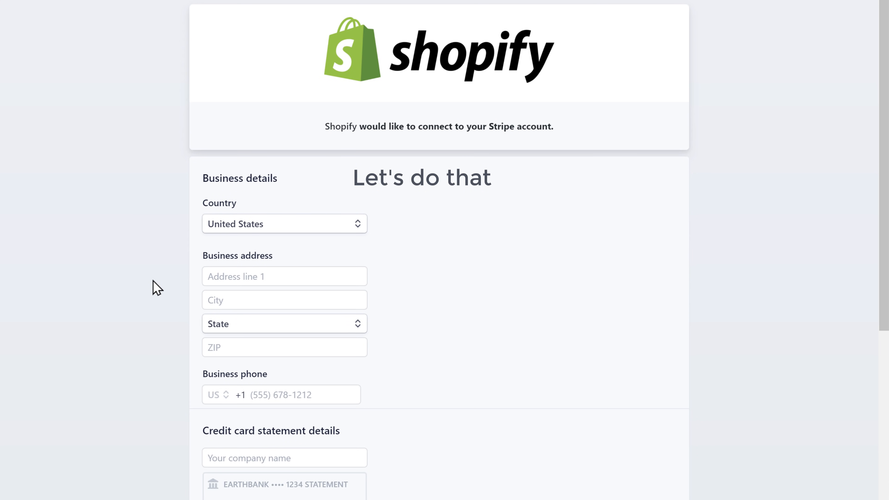
{"action": "left_click", "coordinate": [273, 276]}
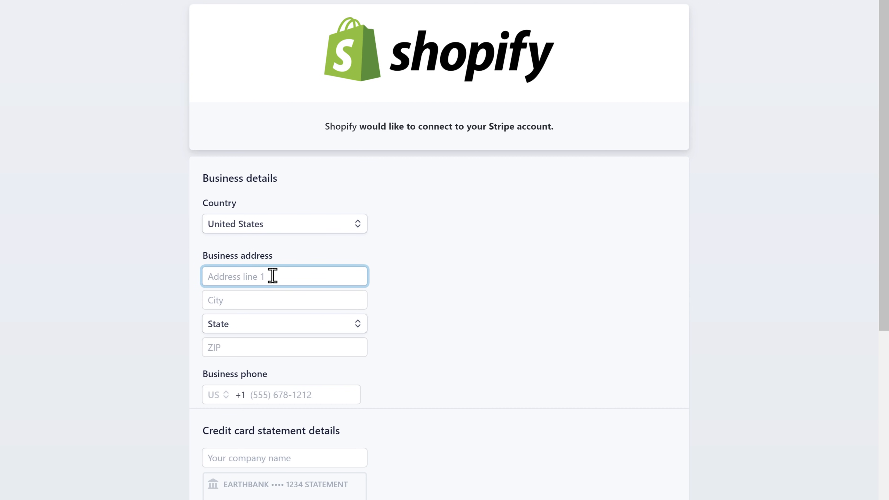
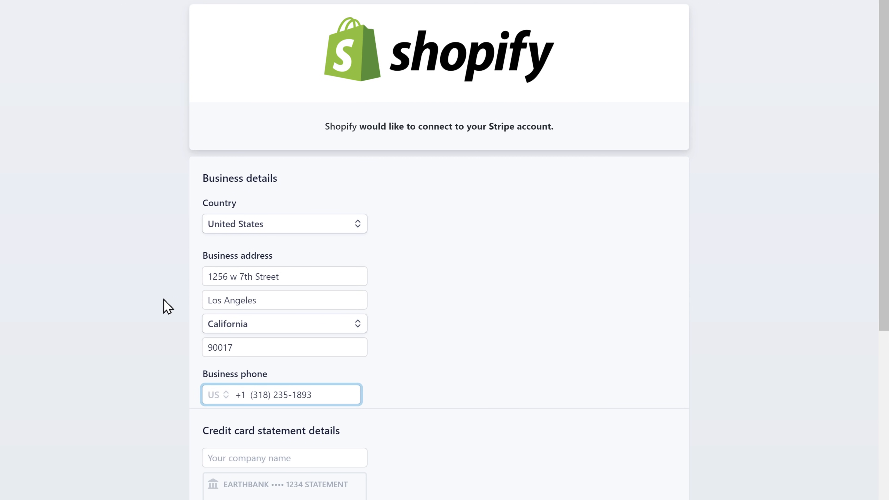
{"action": "left_click", "coordinate": [167, 307]}
{"action": "scroll", "coordinate": [167, 307], "scroll_direction": "down", "scroll_amount": 10}
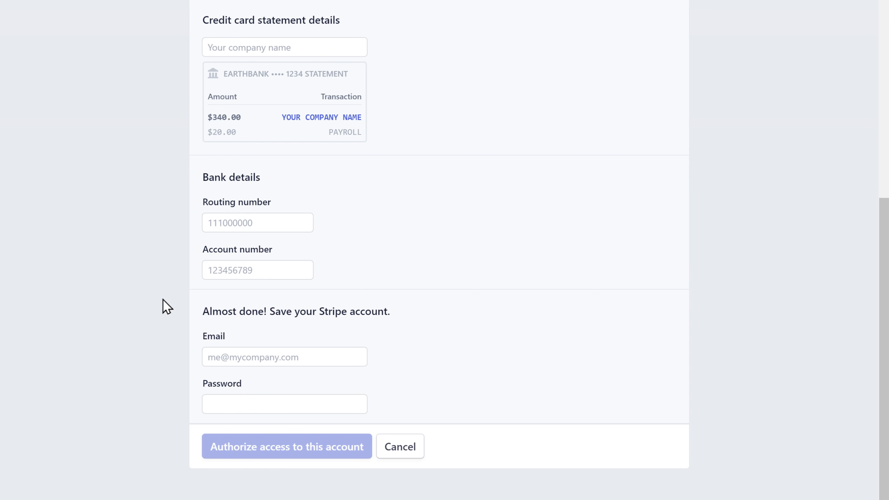
- Enter 'Go To Cloth' as statement company name, add the account e-mail and password, and authorize Stripe
{"action": "left_click", "coordinate": [301, 46]}
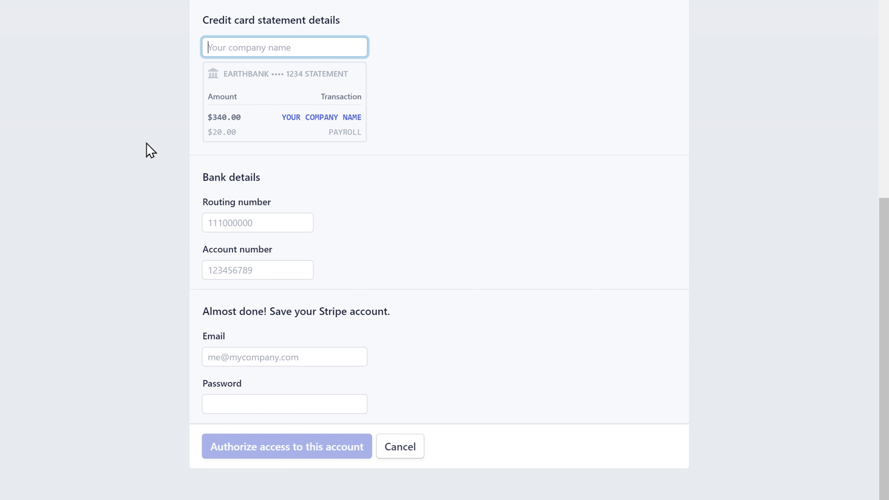
{"action": "type", "text": "Go To Cloth"}
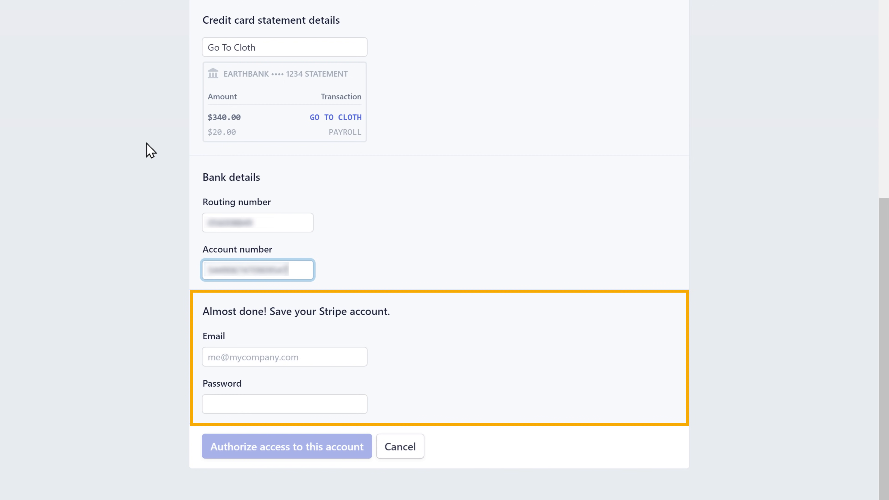
{"action": "key", "text": "Tab"}
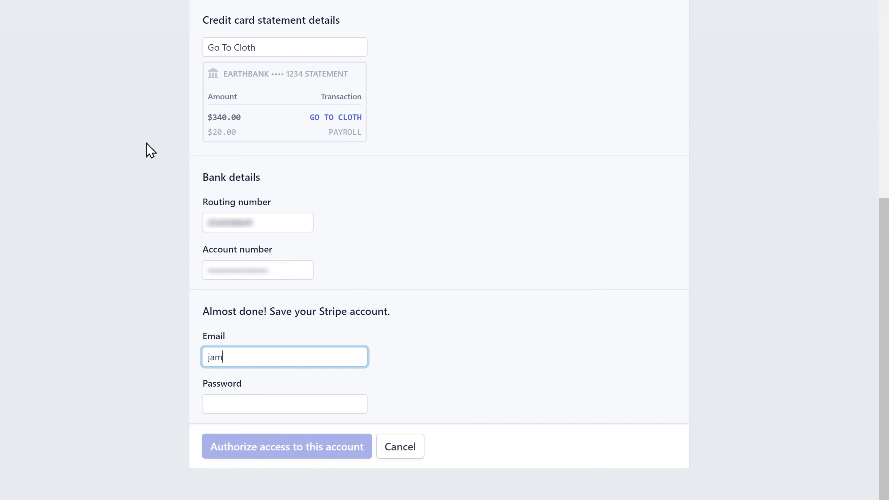
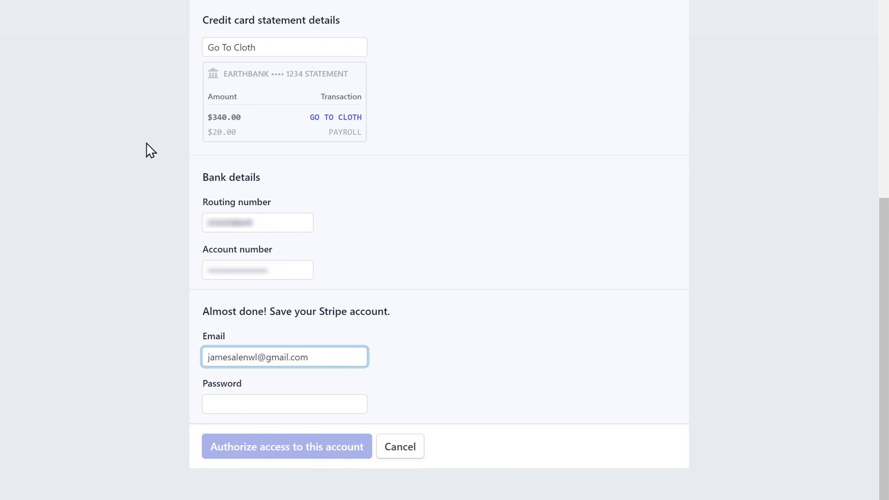
{"action": "key", "text": "Tab"}
{"action": "type", "text": "••••••••••••"}
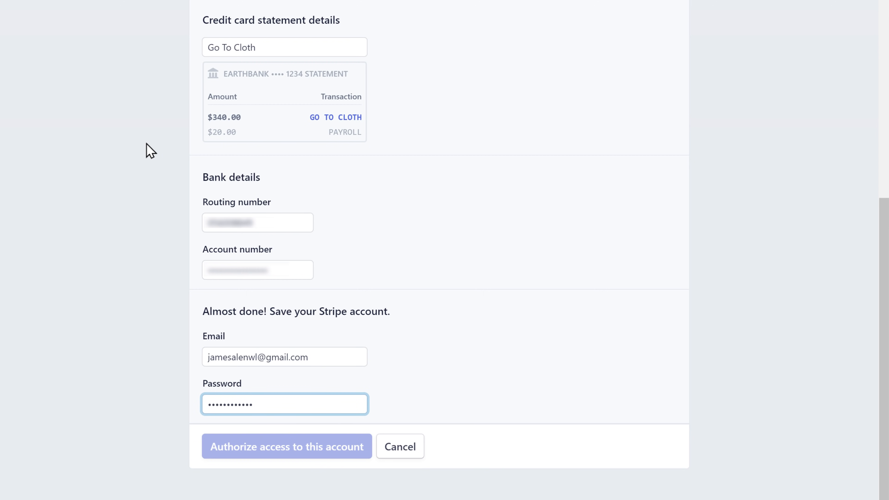
{"action": "type", "text": "••••"}
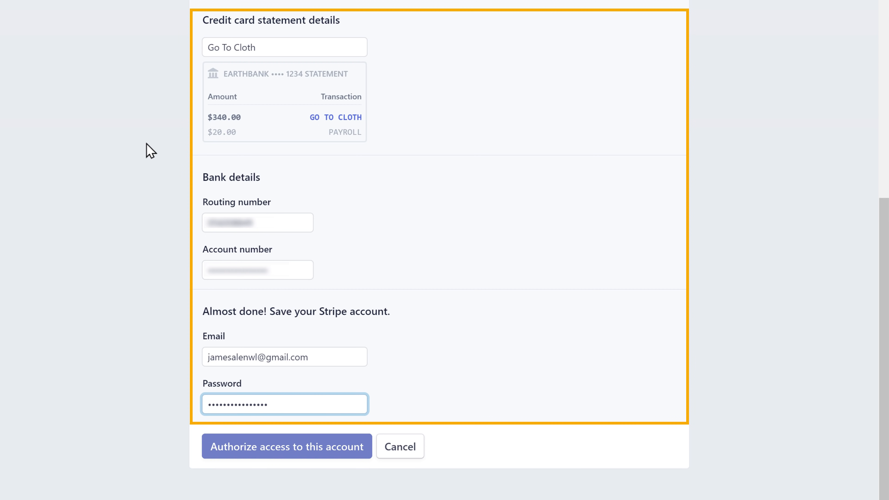
{"action": "key", "text": "Tab"}
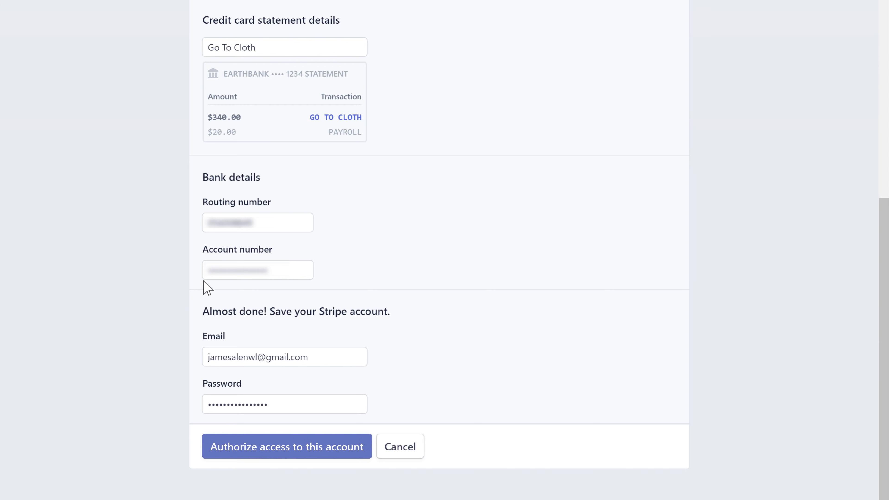
{"action": "left_click", "coordinate": [275, 453]}
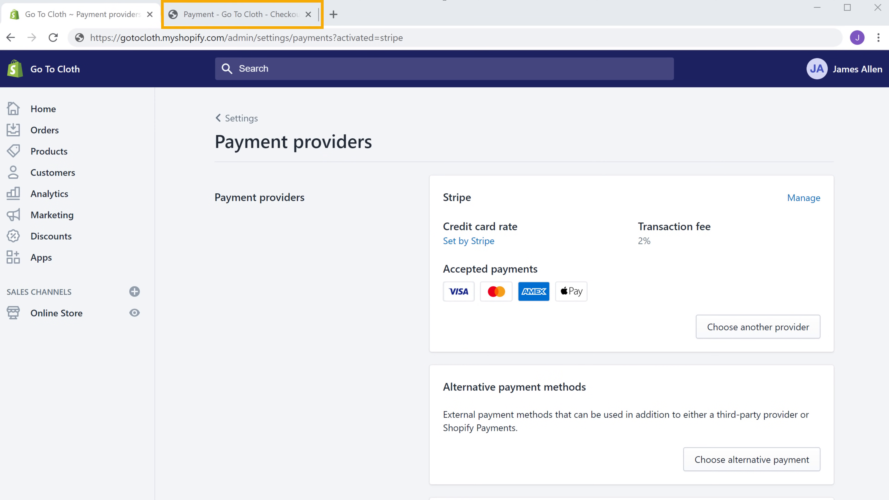
- Reload the checkout so it offers the credit card form, then open a new browser window
{"action": "left_click", "coordinate": [240, 24]}
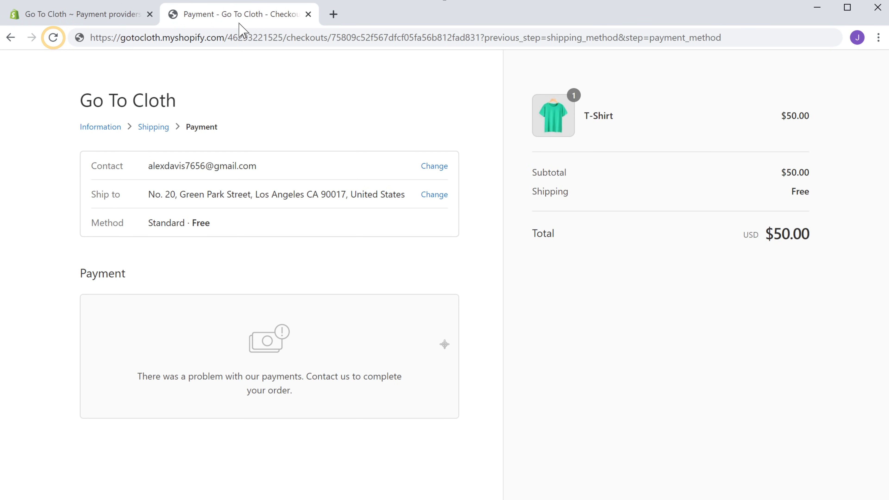
{"action": "left_click", "coordinate": [54, 38]}
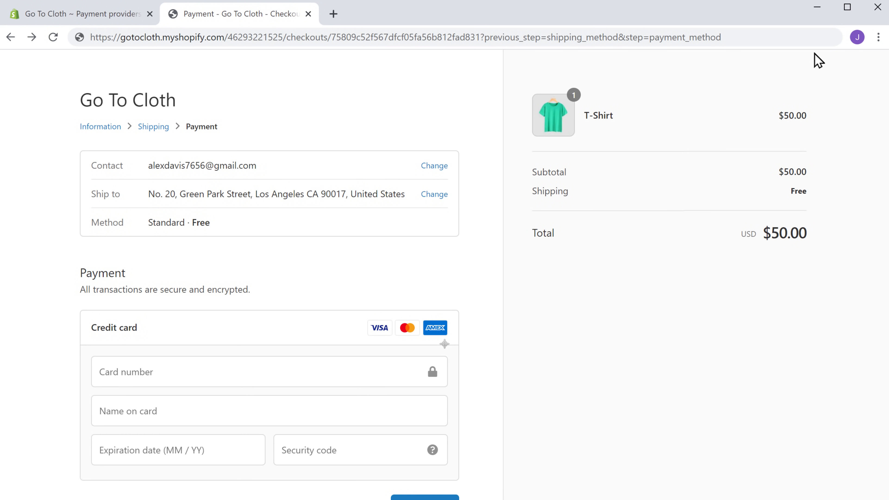
{"action": "left_click", "coordinate": [878, 41]}
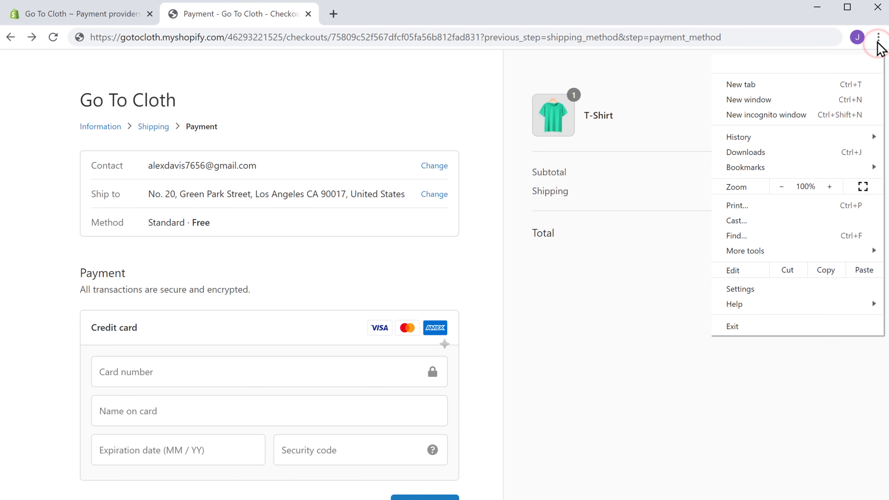
{"action": "left_click", "coordinate": [785, 101]}
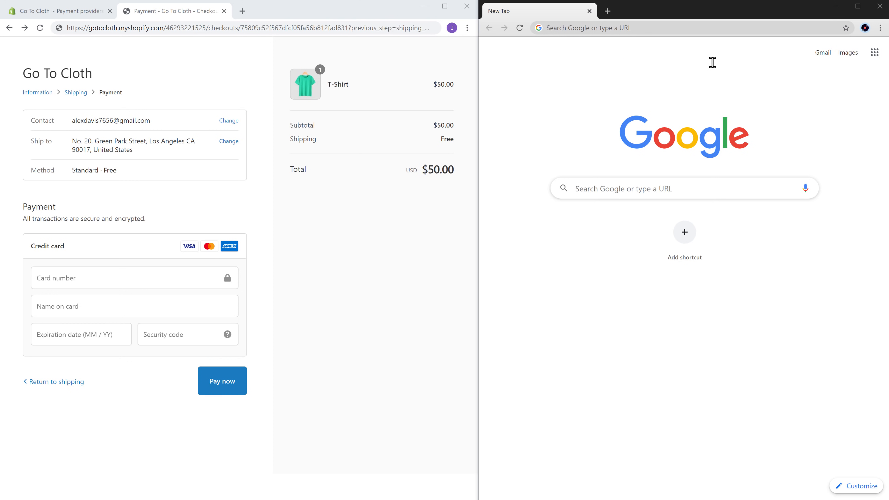
- Load gotocloth.myshopify.com to see its Coming Soon page, then open the admin's Online Store themes
{"action": "left_click", "coordinate": [642, 29]}
{"action": "type", "text": "g"}
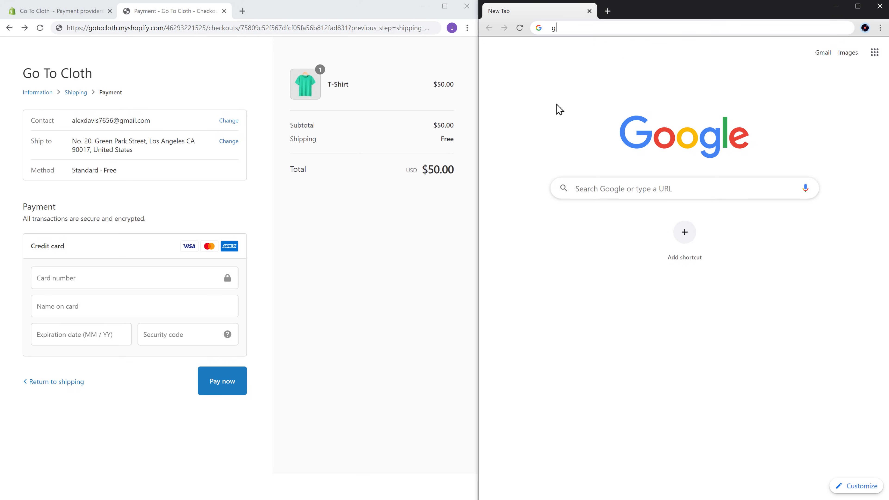
{"action": "type", "text": "otocloth.myshopify.com"}
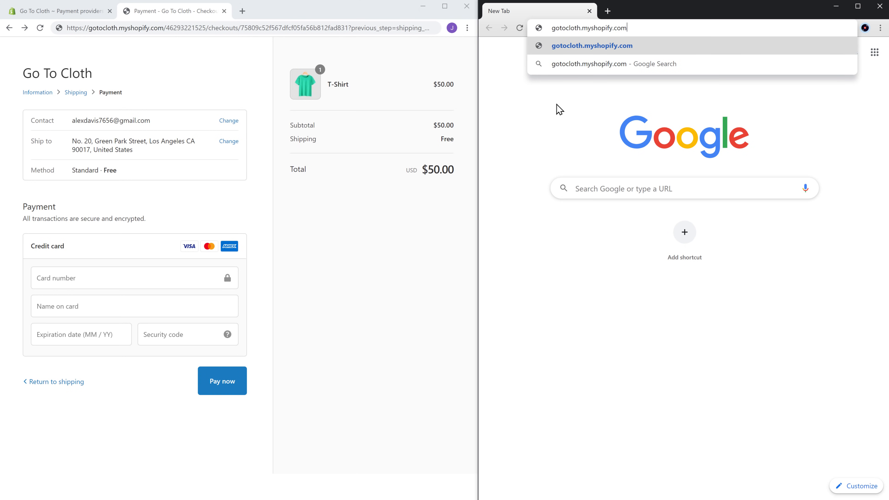
{"action": "key", "text": "Return"}
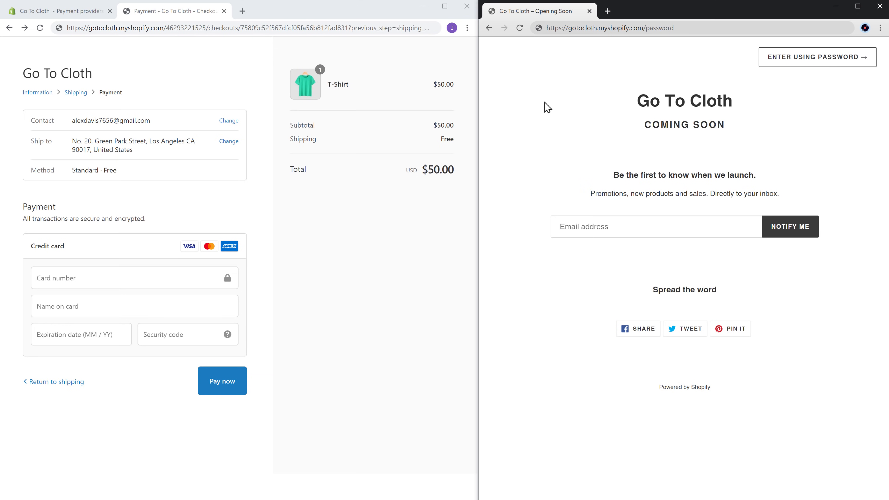
{"action": "left_click", "coordinate": [42, 14]}
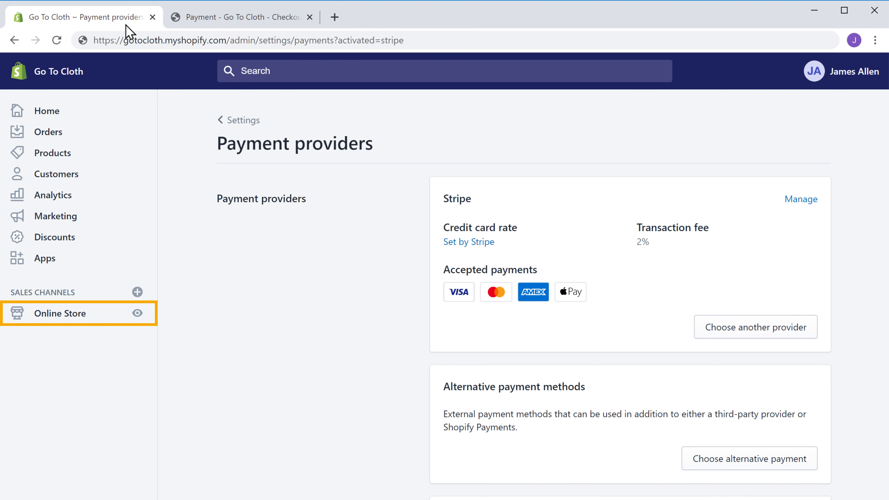
{"action": "left_click", "coordinate": [53, 315]}
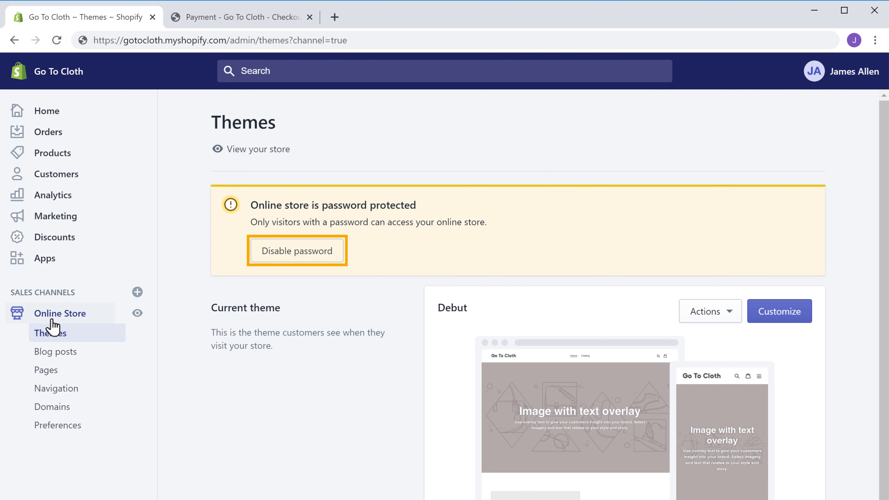
- Uncheck 'Enable password' in Preferences and save, making Go To Cloth live
{"action": "left_click", "coordinate": [277, 261]}
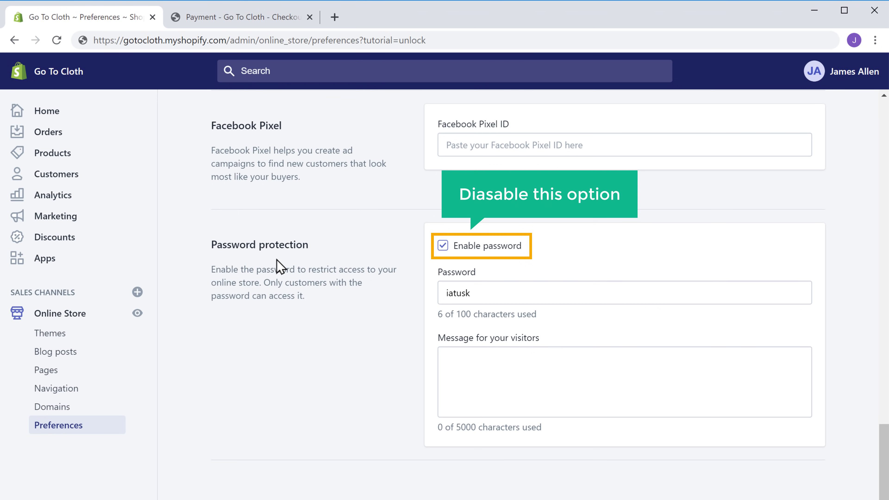
{"action": "left_click", "coordinate": [442, 246]}
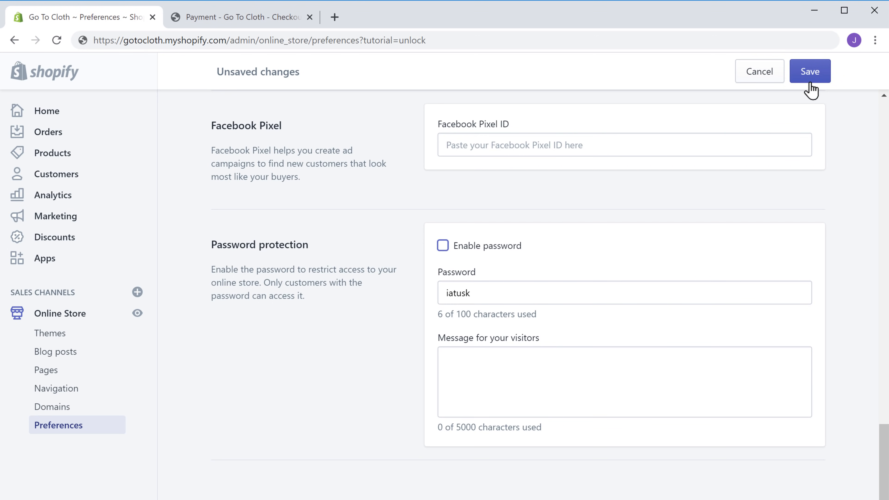
{"action": "left_click", "coordinate": [810, 76]}
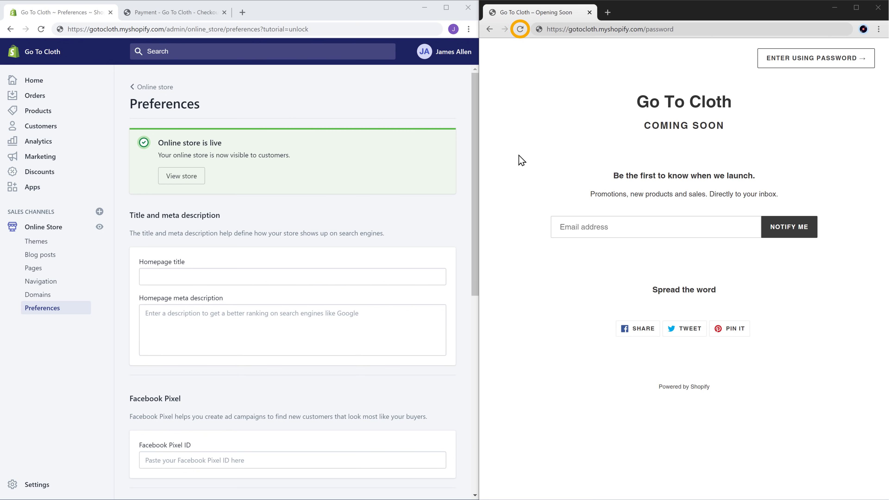
- Reload the public storefront, browse the collection to the T-Shirt, and choose Buy it now
{"action": "left_click", "coordinate": [521, 33]}
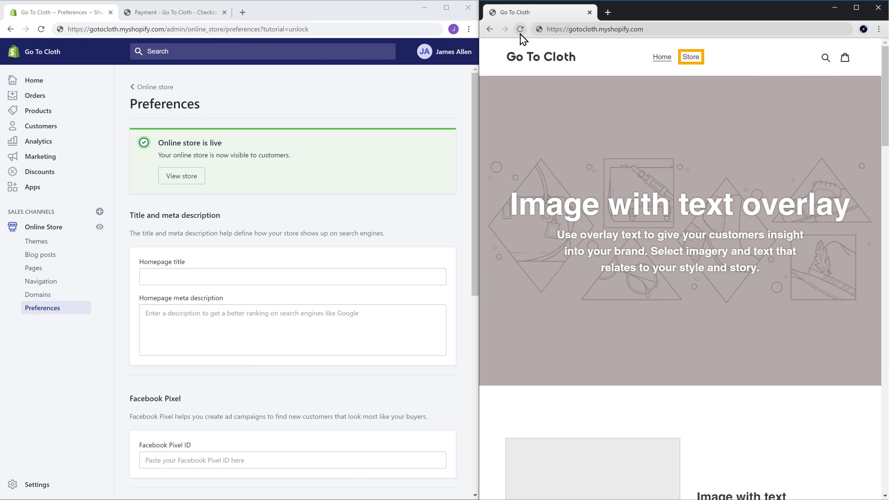
{"action": "left_click", "coordinate": [693, 60]}
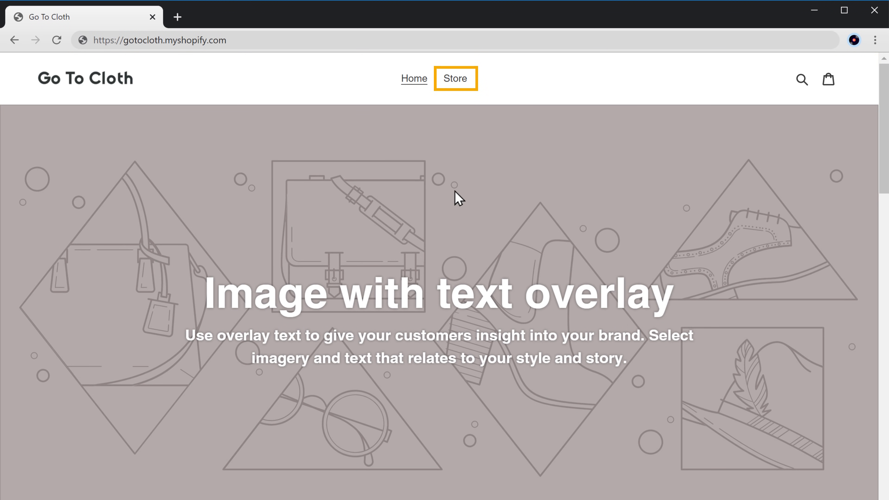
{"action": "left_click", "coordinate": [461, 88]}
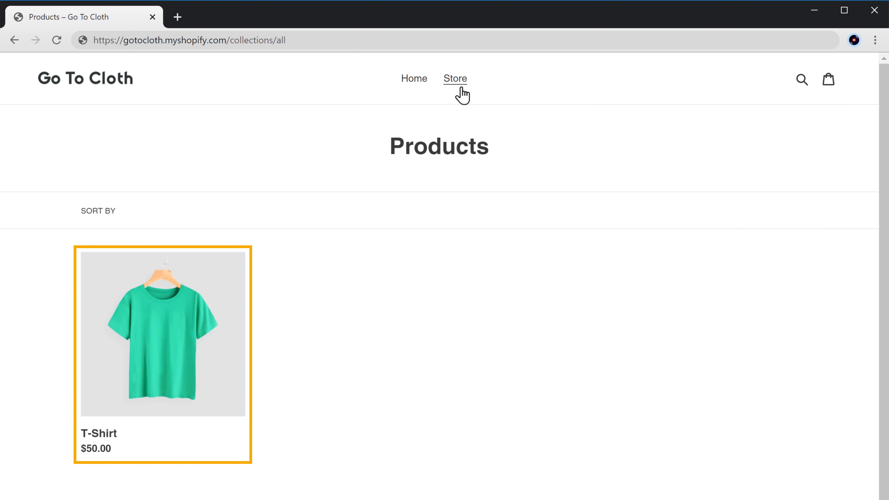
{"action": "left_click", "coordinate": [166, 342]}
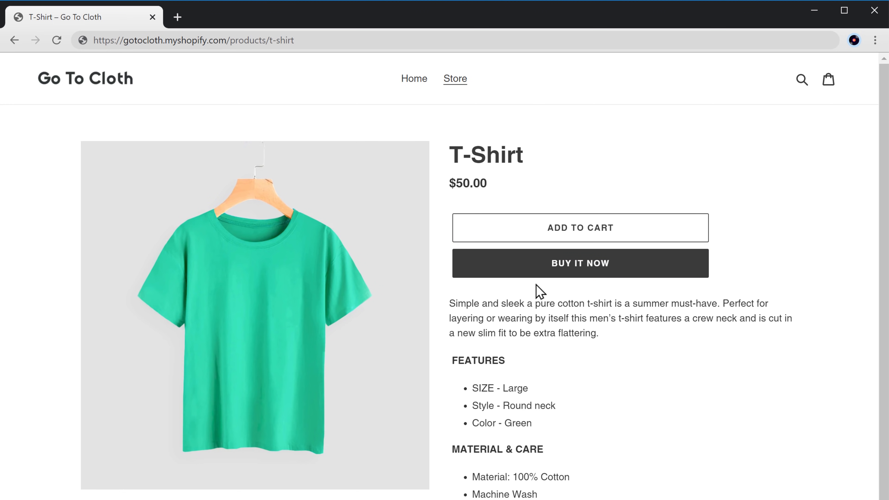
{"action": "left_click", "coordinate": [579, 269]}
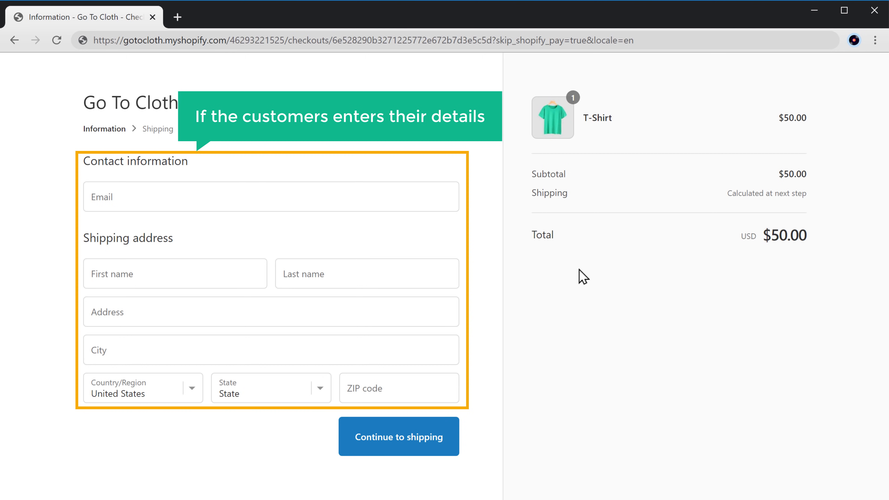
- Enter the customer's e-mail and shipping address, then continue to shipping
{"action": "left_click", "coordinate": [138, 196]}
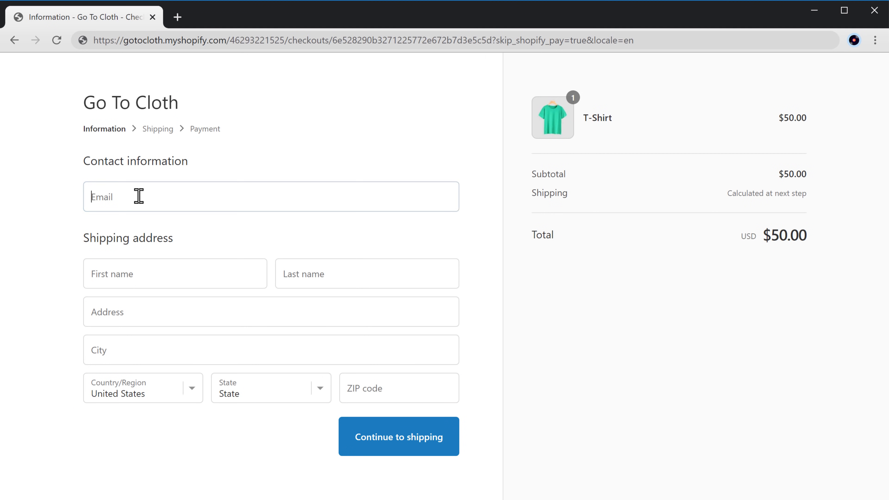
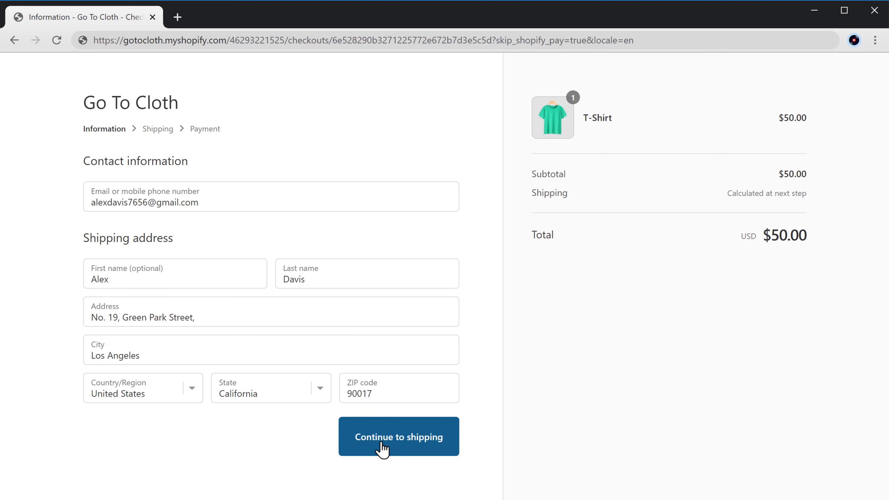
{"action": "left_click", "coordinate": [400, 450]}
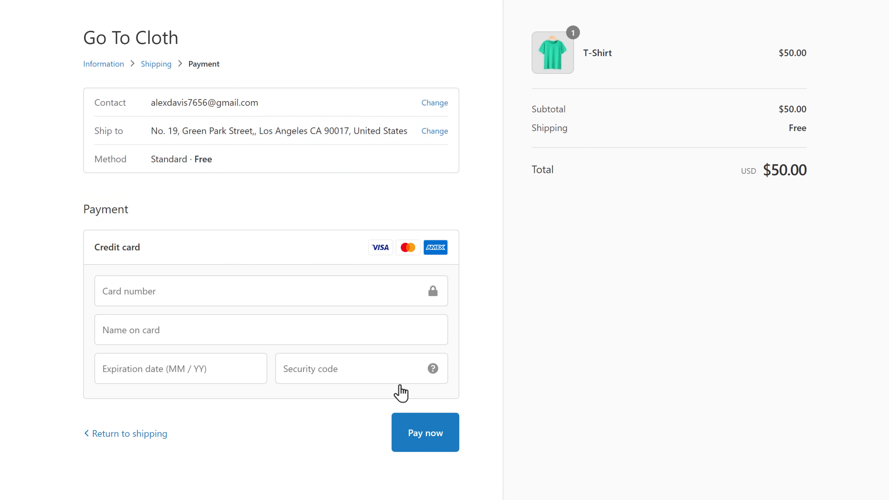
- Enter the credit card details and pay $50.00 to place the order
{"action": "left_click", "coordinate": [170, 291]}
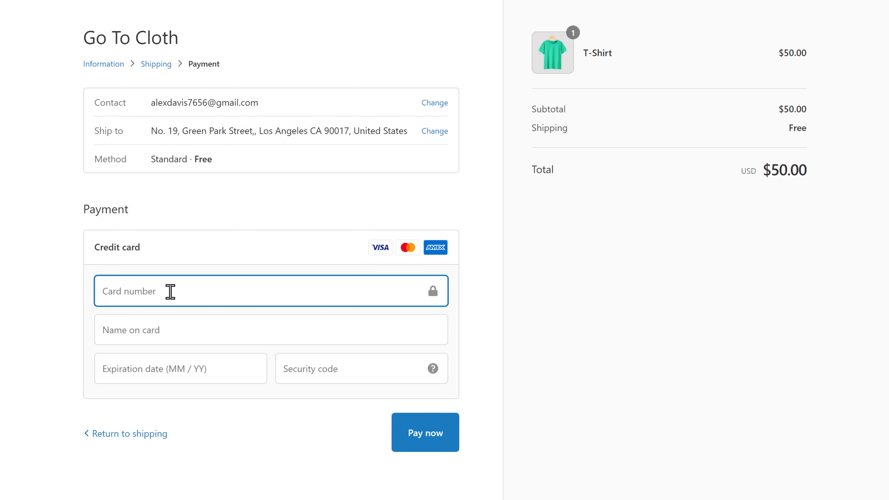
{"action": "type", "text": "45122"}
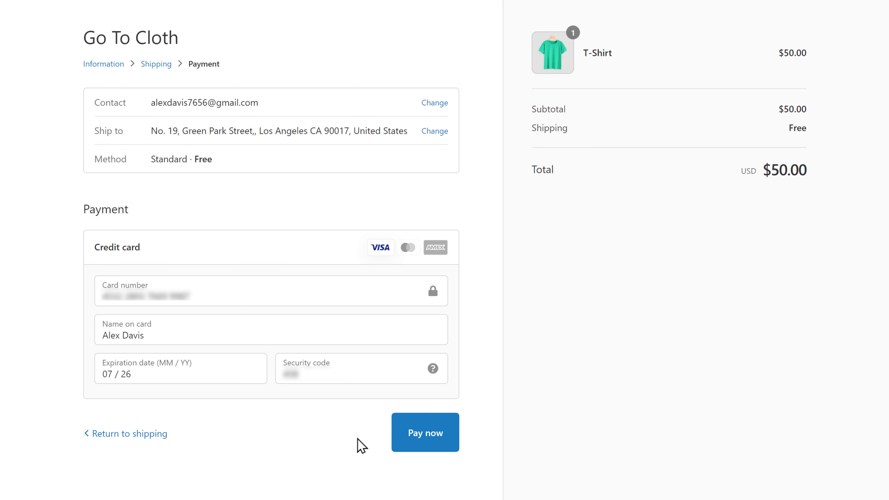
{"action": "left_click", "coordinate": [426, 442]}
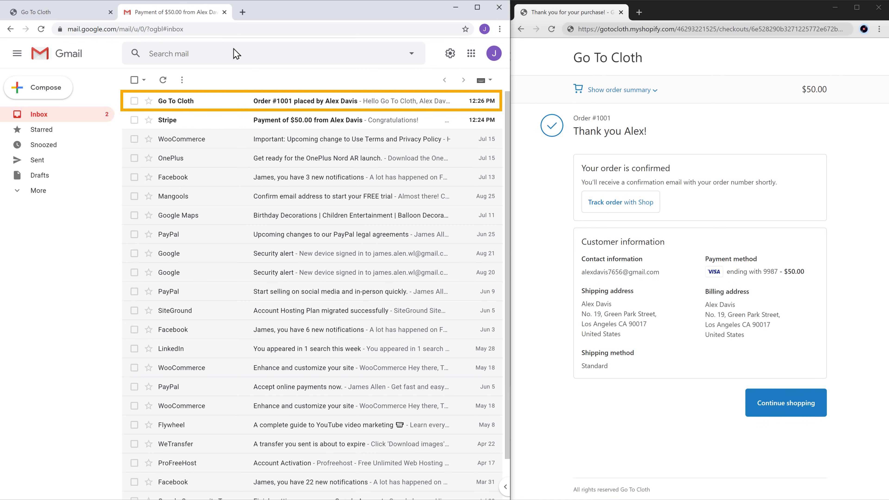
- Read the Go To Cloth new-order e-mail, then open Stripe's $50.00 payment confirmation
{"action": "left_click", "coordinate": [172, 106]}
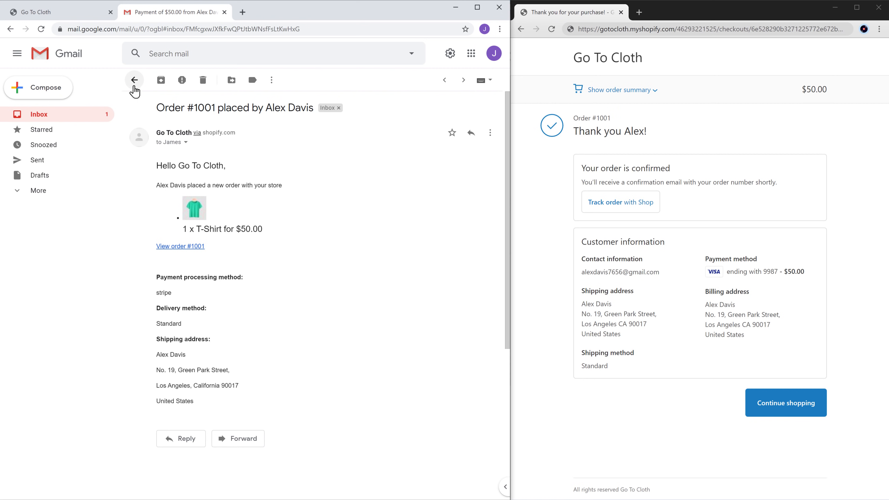
{"action": "left_click", "coordinate": [134, 83]}
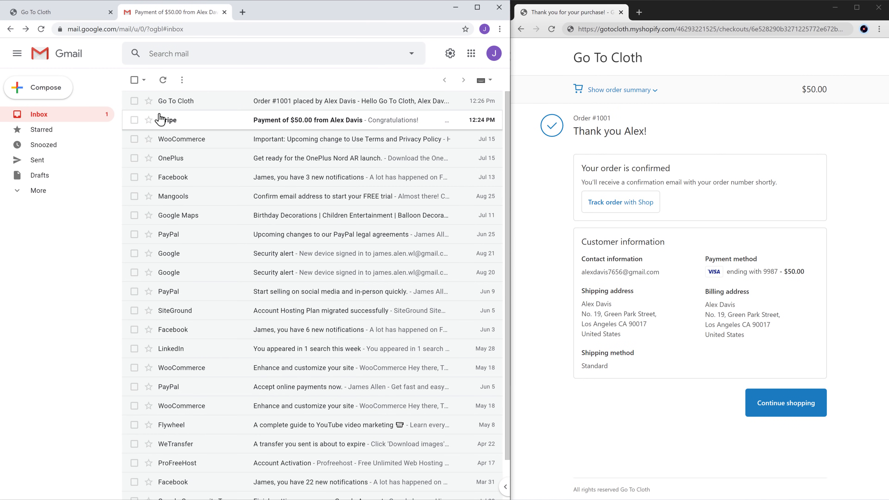
{"action": "left_click", "coordinate": [167, 126]}
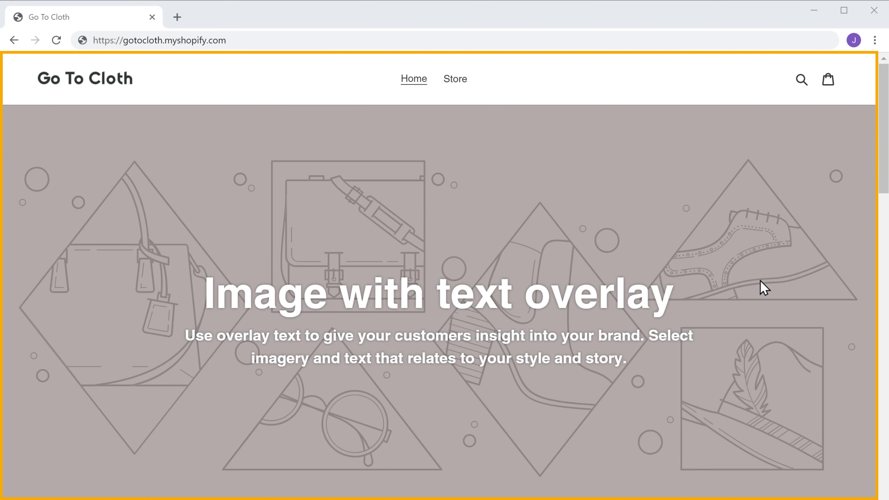
- Scroll down the Go To Cloth home page past the hero, testimonials and product grid, then back up
{"action": "scroll", "coordinate": [760, 280], "scroll_direction": "down", "scroll_amount": 15}
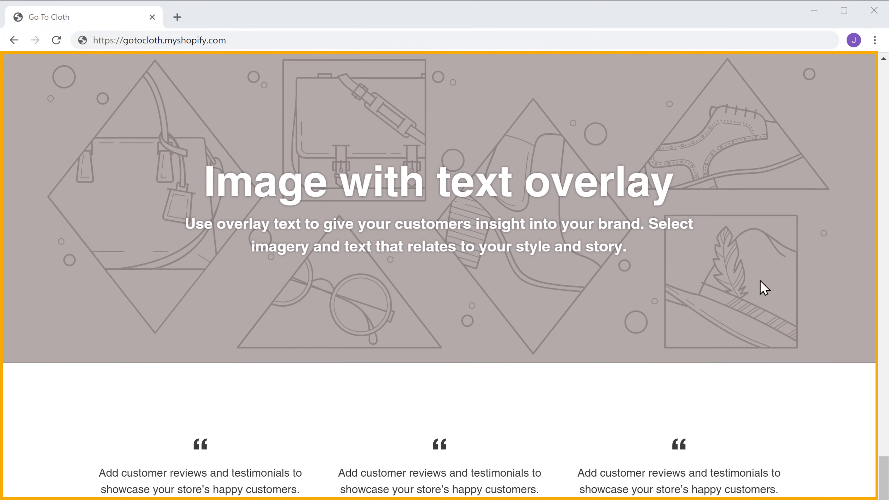
{"action": "scroll", "coordinate": [764, 288], "scroll_direction": "down", "scroll_amount": 10}
{"action": "scroll", "coordinate": [764, 288], "scroll_direction": "up", "scroll_amount": 20}
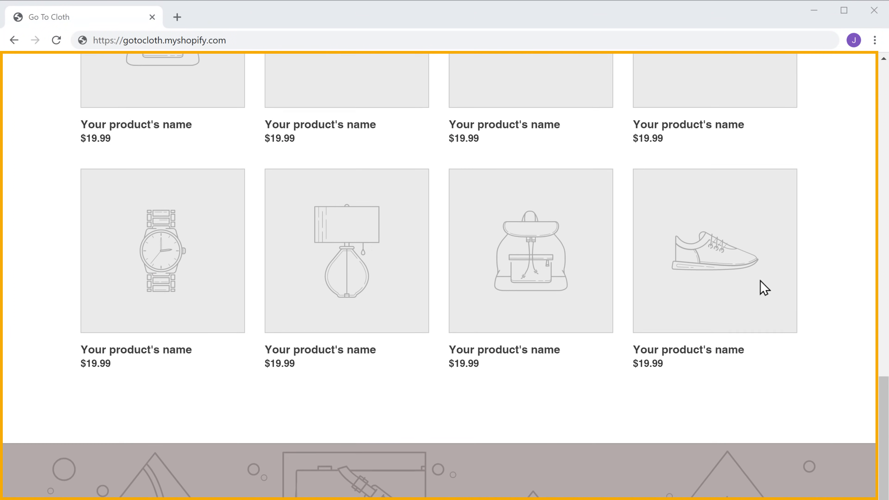
{"action": "scroll", "coordinate": [760, 281], "scroll_direction": "up", "scroll_amount": 20}
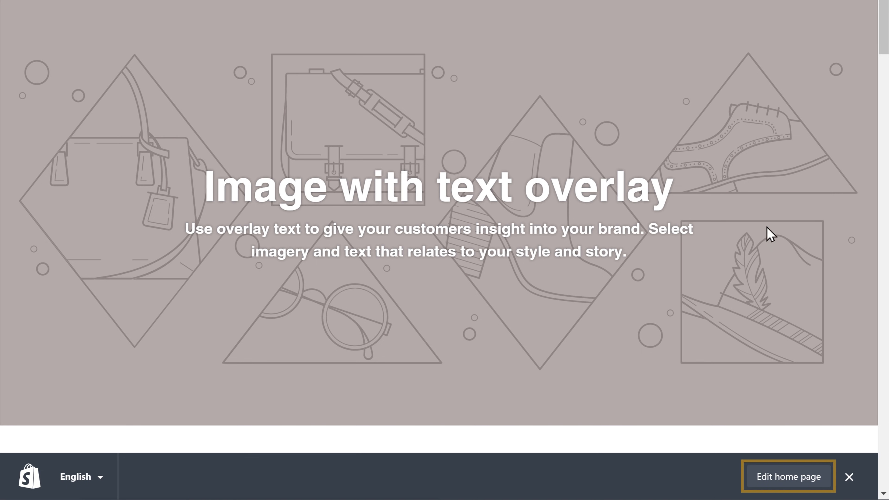
- Edit the home page in the theme editor and select the top Image with text overlay section
{"action": "left_click", "coordinate": [786, 485]}
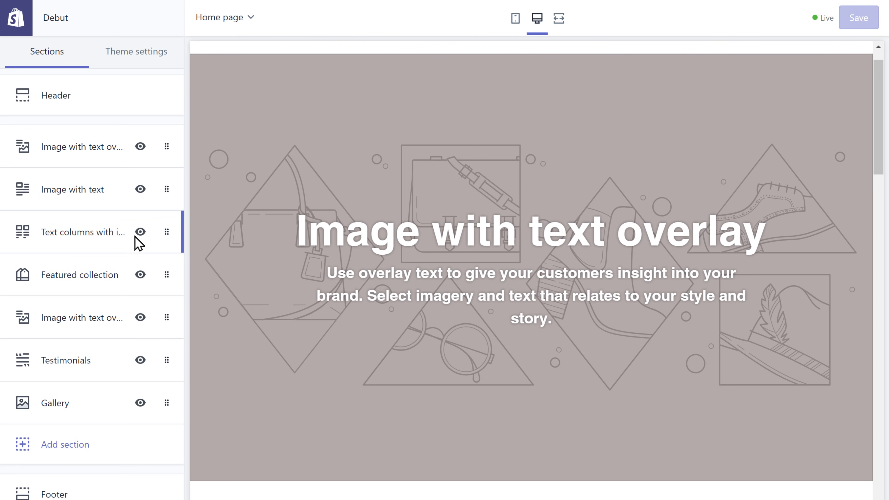
{"action": "left_click", "coordinate": [78, 157]}
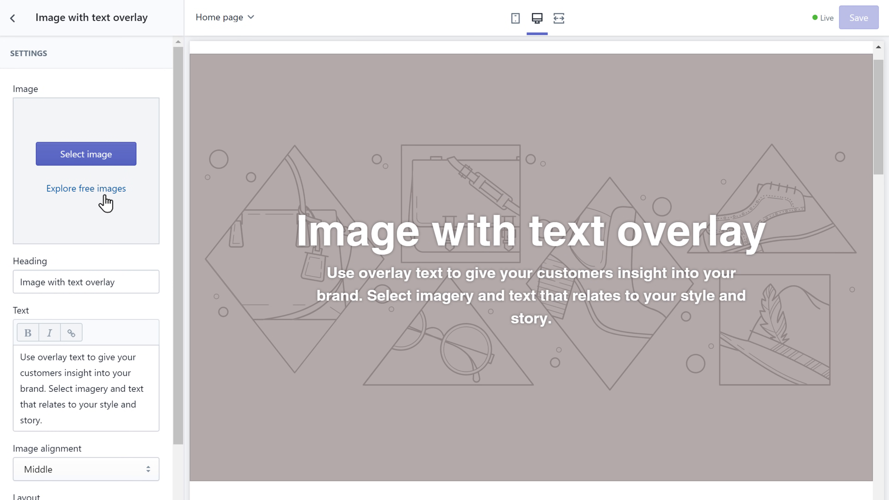
- Replace the hero heading with 'Welcome to GoToCloth'
{"action": "left_click", "coordinate": [122, 282]}
{"action": "key", "text": "ctrl+a"}
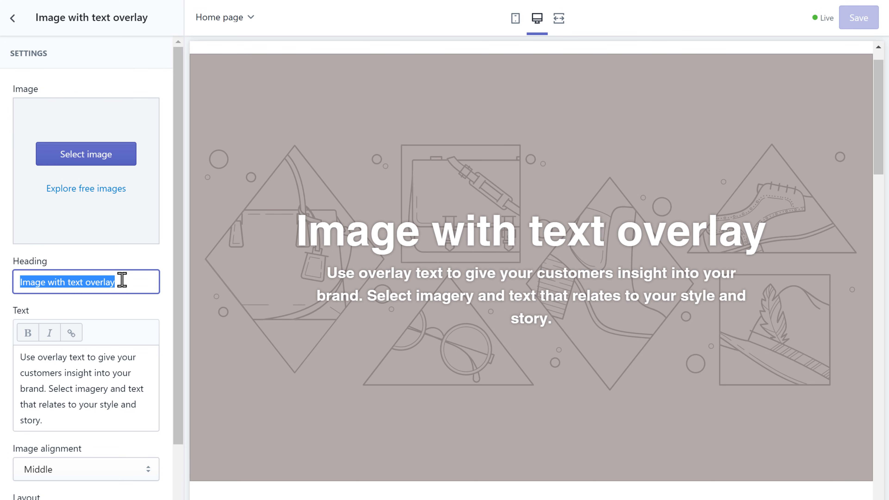
{"action": "type", "text": "Welcome to GoToCloth"}
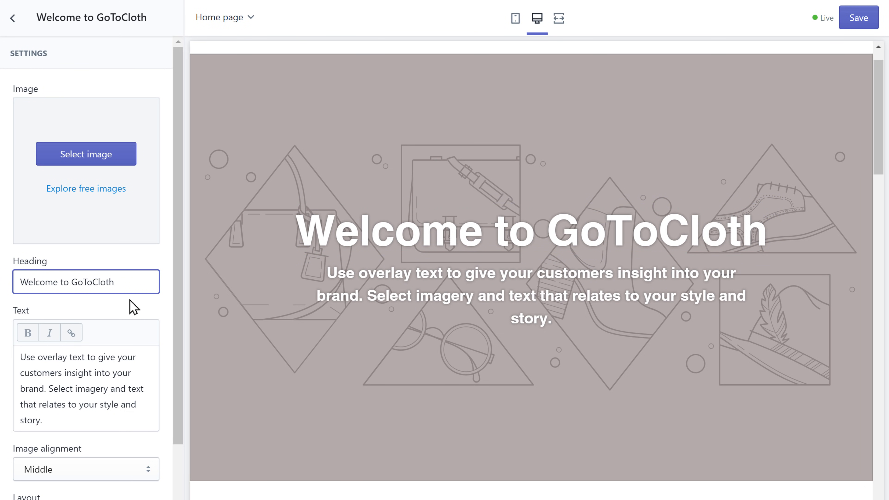
{"action": "left_click", "coordinate": [129, 300]}
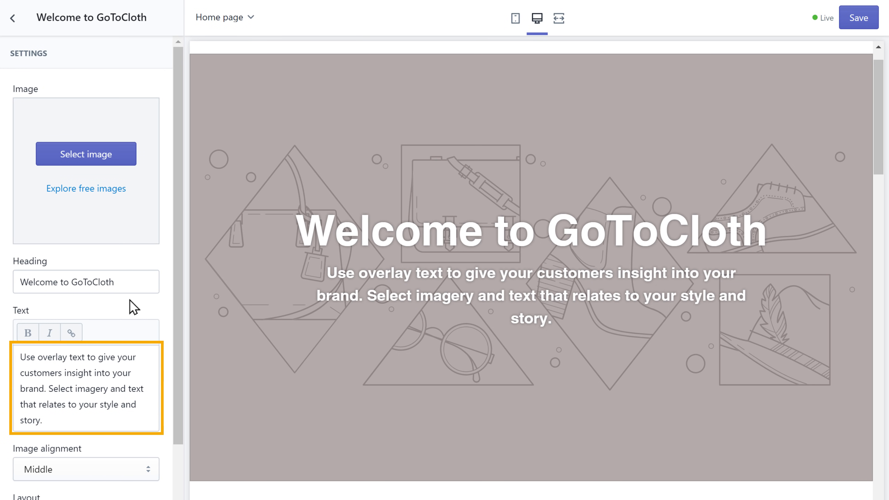
- Replace the hero text with 'Get the latest styles at unbelievable prices'
{"action": "left_click", "coordinate": [73, 419]}
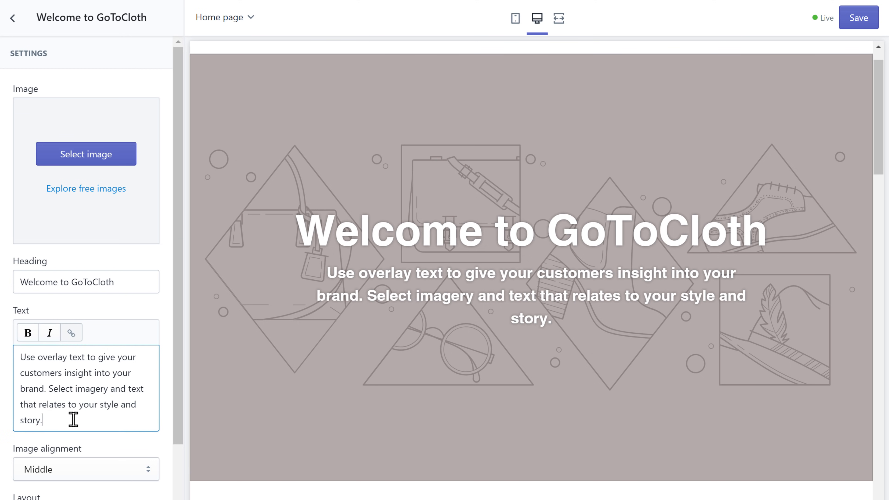
{"action": "key", "text": "ctrl+a"}
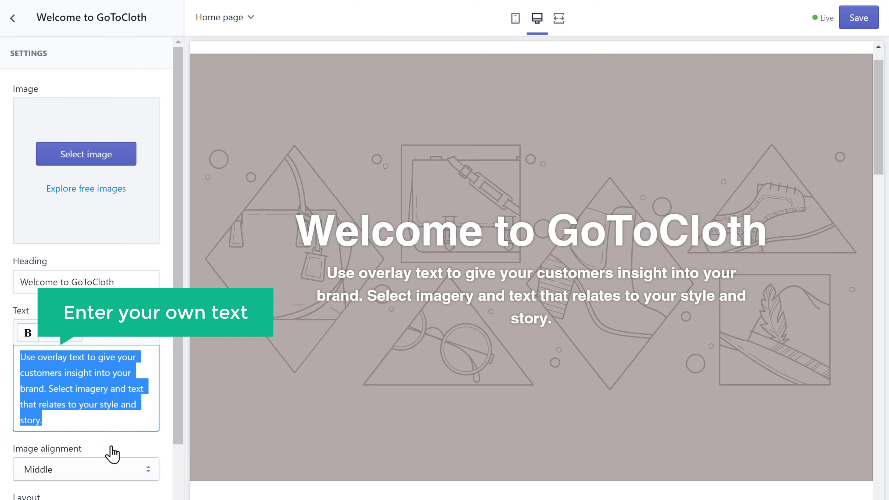
{"action": "type", "text": "Get the"}
{"action": "type", "text": "latest"}
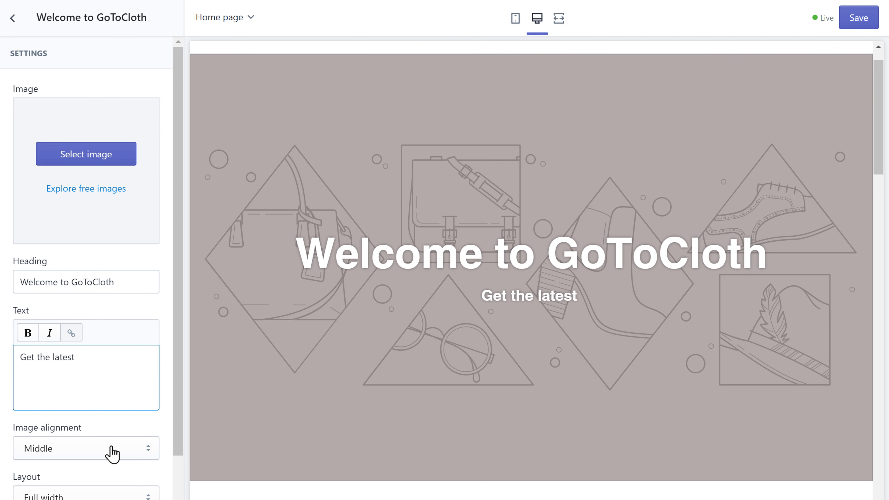
{"action": "type", "text": " styles at unbelievable prices"}
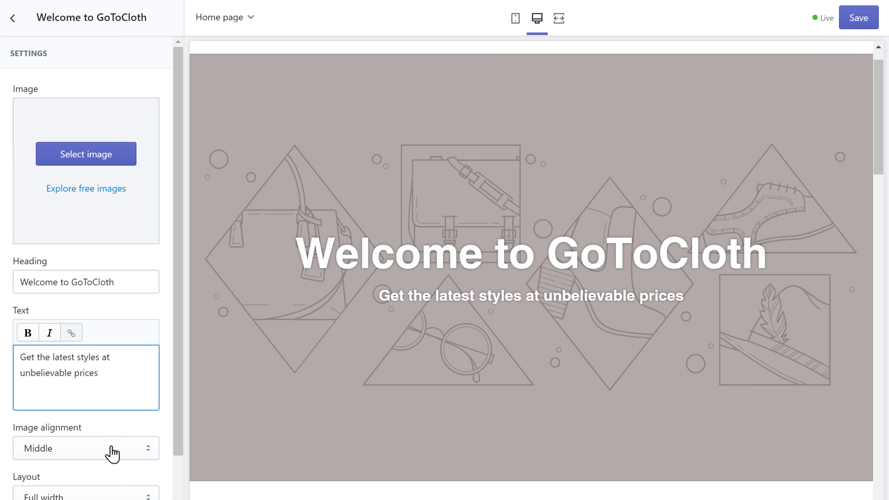
{"action": "left_click", "coordinate": [111, 447]}
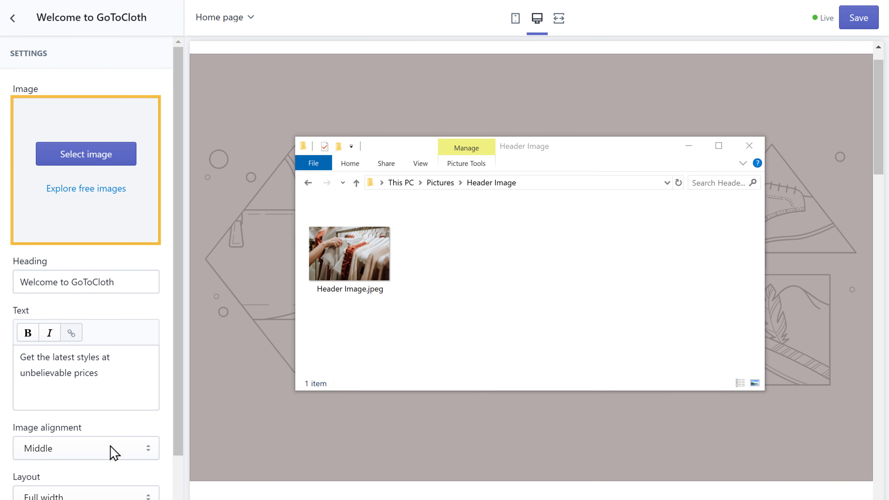
- Drop Header Image.jpeg, the clothing-rack photo, into the hero section's image slot as its background
{"action": "left_click", "coordinate": [344, 251]}
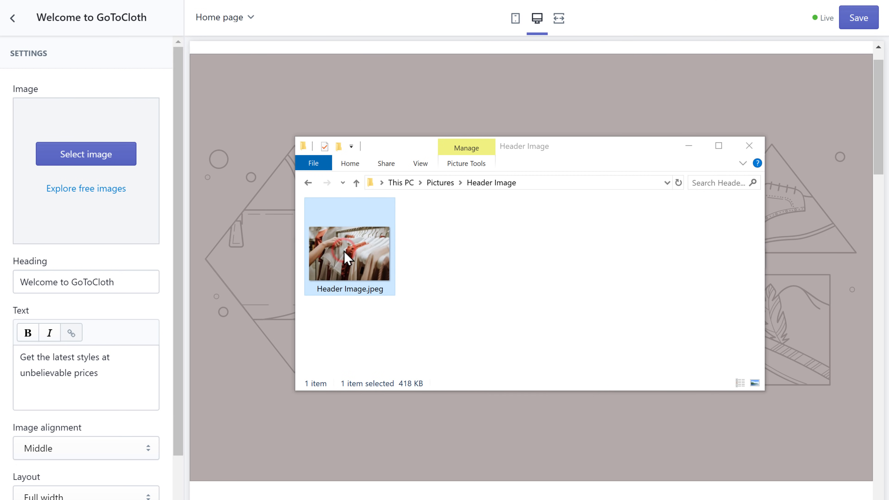
{"action": "left_click_drag", "start_coordinate": [345, 255], "coordinate": [84, 203]}
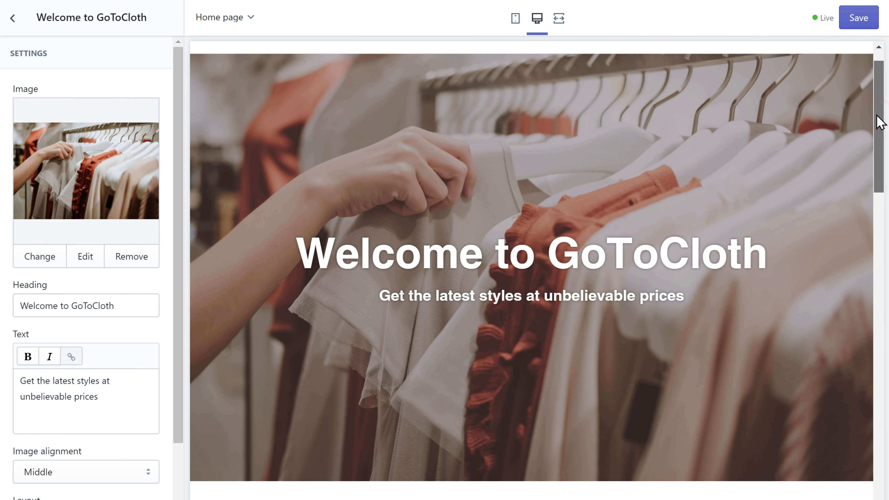
{"action": "left_click_drag", "start_coordinate": [878, 121], "coordinate": [887, 221]}
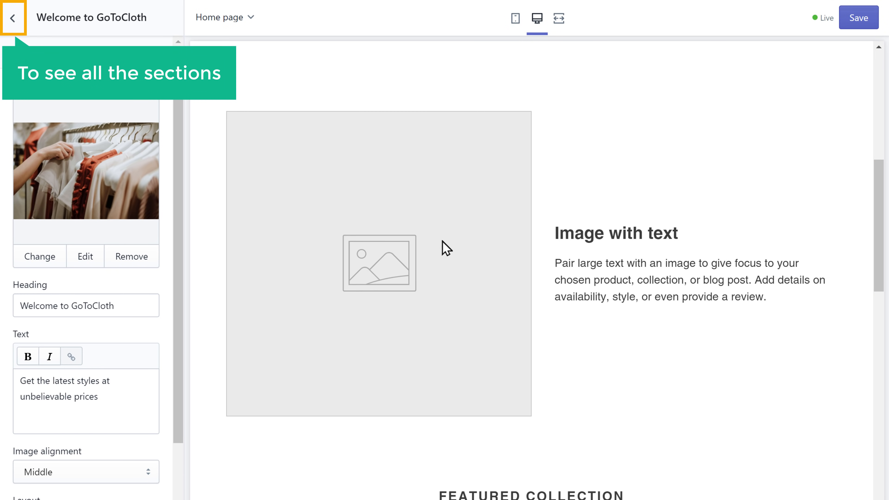
{"action": "left_click", "coordinate": [12, 23]}
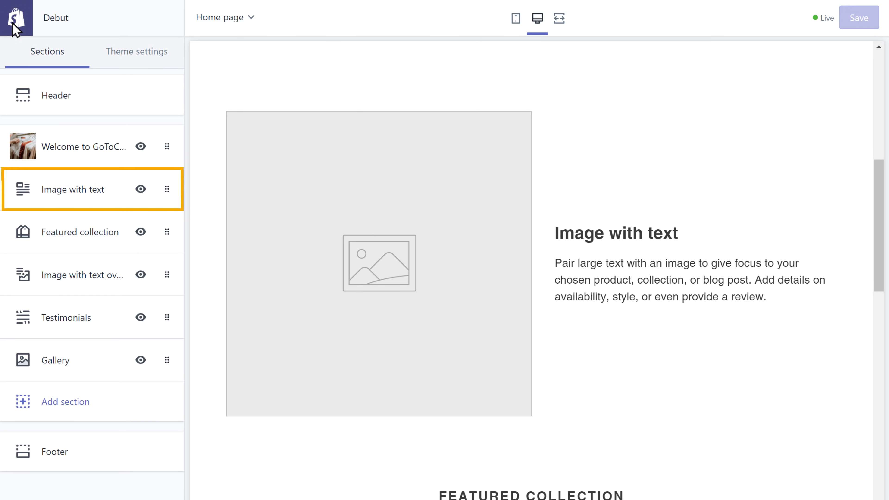
- Set Image1.png as the image of the Image with text section
{"action": "left_click", "coordinate": [80, 200]}
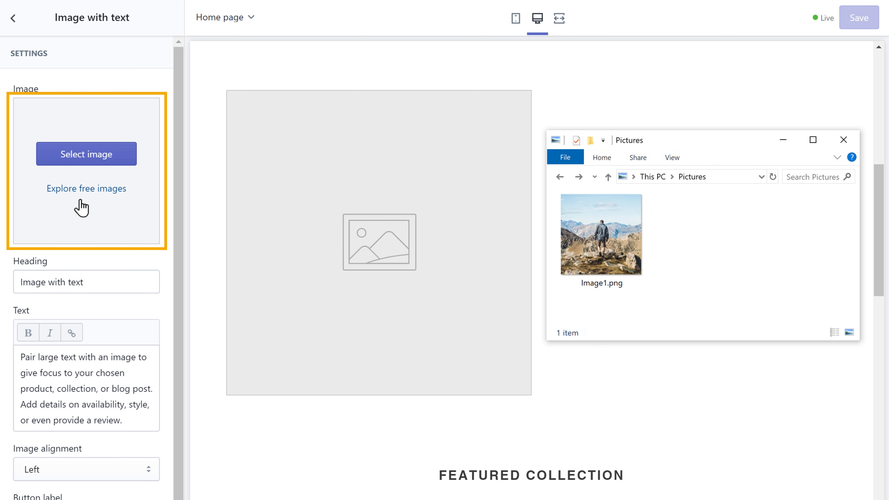
{"action": "left_click", "coordinate": [602, 241]}
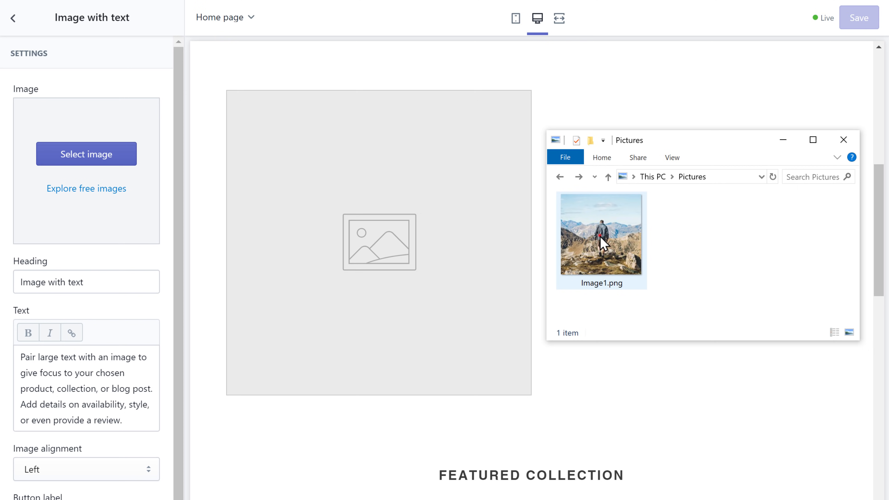
{"action": "left_click_drag", "start_coordinate": [602, 241], "coordinate": [79, 204]}
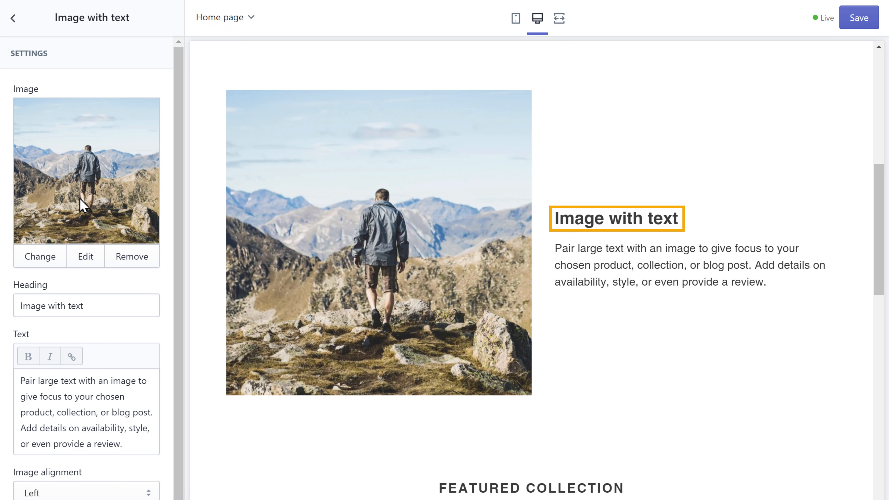
- Set the heading to 'Designed for fashion. Crafted for sport.' and the paragraph to the day-to-night text
{"action": "triple_click", "coordinate": [92, 305]}
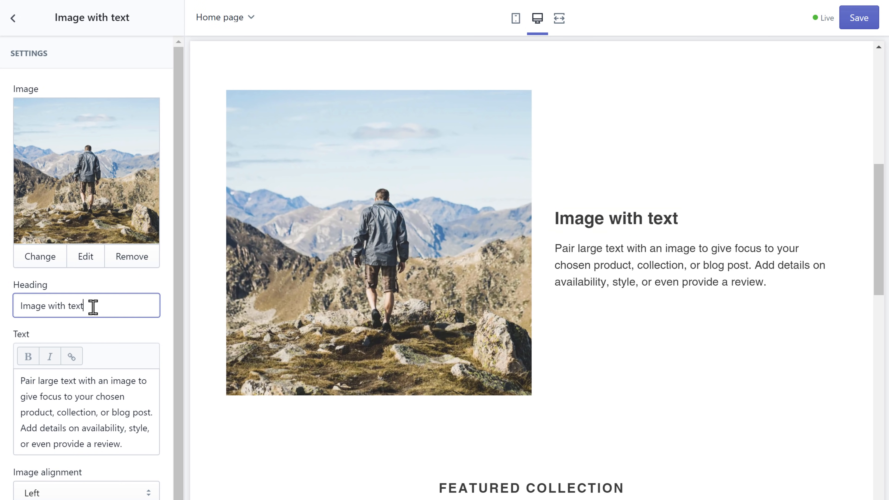
{"action": "type", "text": "Designed for fashion. Craft"}
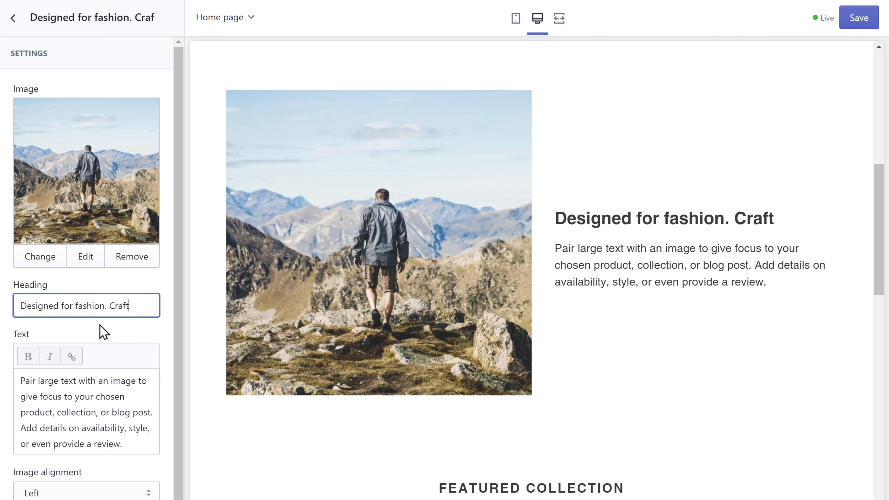
{"action": "type", "text": "ed for sport."}
{"action": "left_click", "coordinate": [102, 332]}
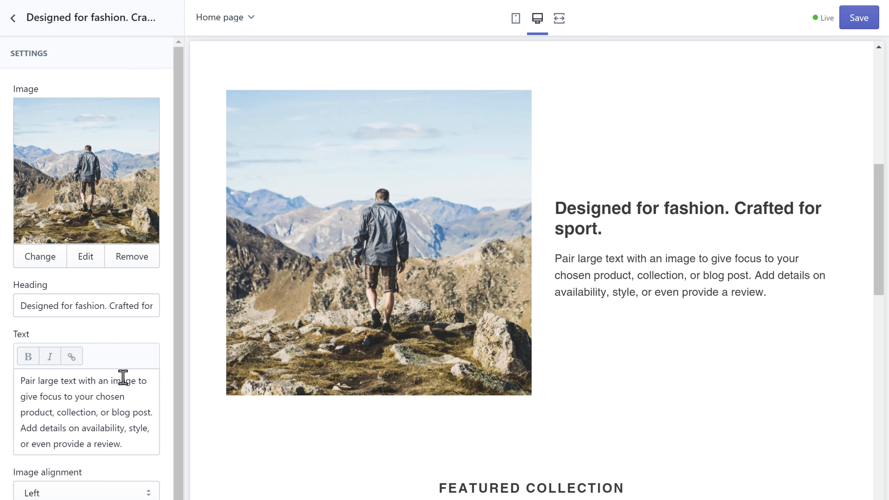
{"action": "left_click", "coordinate": [130, 397]}
{"action": "key", "text": "ctrl+a"}
{"action": "type", "text": "We make products that "}
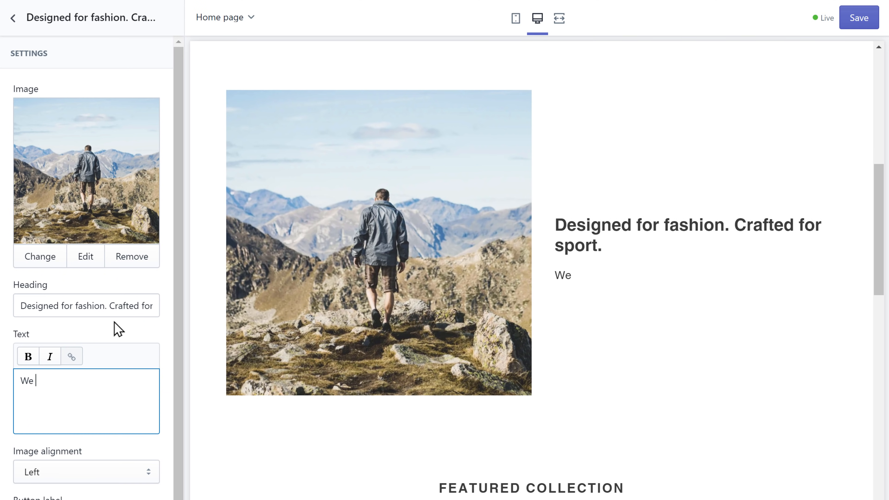
{"action": "type", "text": "effortlessly transition from day to night."}
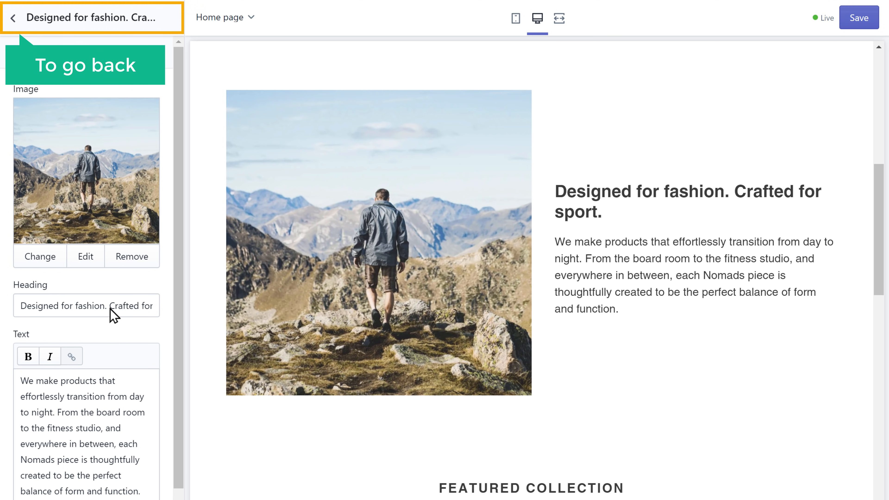
{"action": "left_click", "coordinate": [13, 20]}
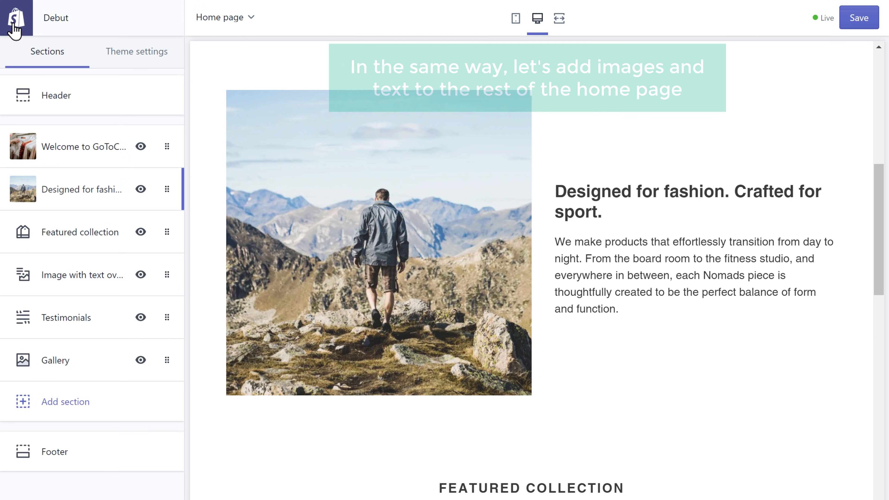
{"action": "scroll", "coordinate": [531, 269], "scroll_direction": "down", "scroll_amount": 20}
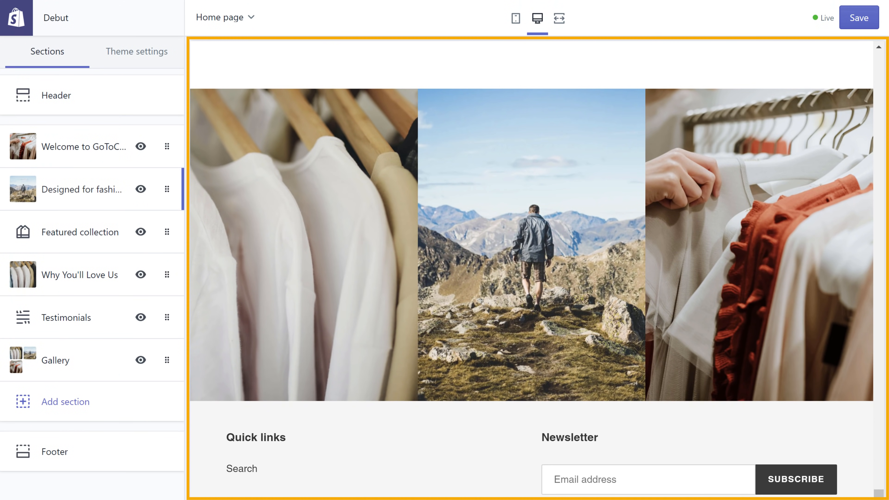
{"action": "scroll", "coordinate": [531, 270], "scroll_direction": "up", "scroll_amount": 20}
{"action": "scroll", "coordinate": [532, 270], "scroll_direction": "up", "scroll_amount": 5}
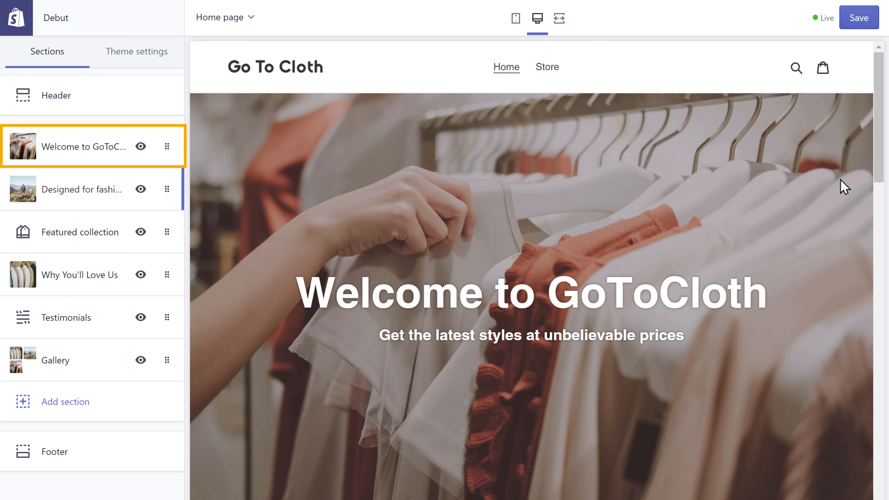
- Give the Welcome to GoToCloth banner a 'Shop Now' button linked to Products > All Products
{"action": "left_click", "coordinate": [56, 155]}
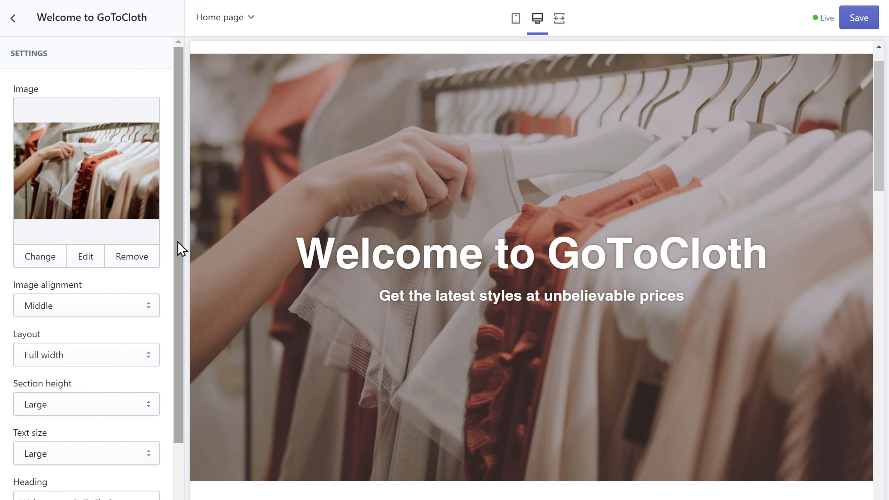
{"action": "left_click_drag", "start_coordinate": [177, 241], "coordinate": [177, 396]}
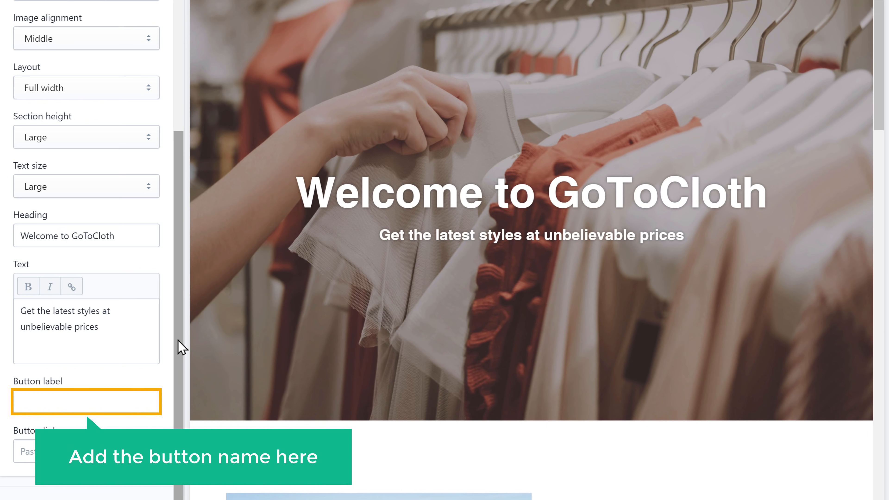
{"action": "left_click", "coordinate": [76, 401]}
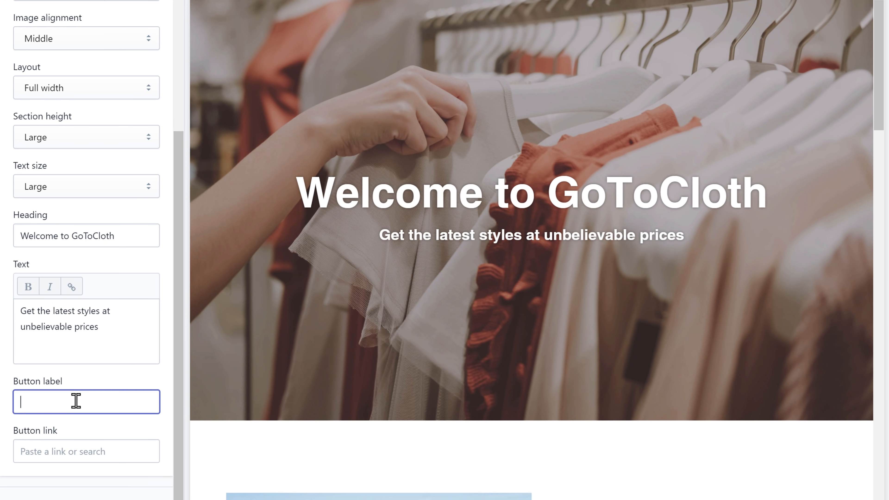
{"action": "left_click", "coordinate": [99, 421]}
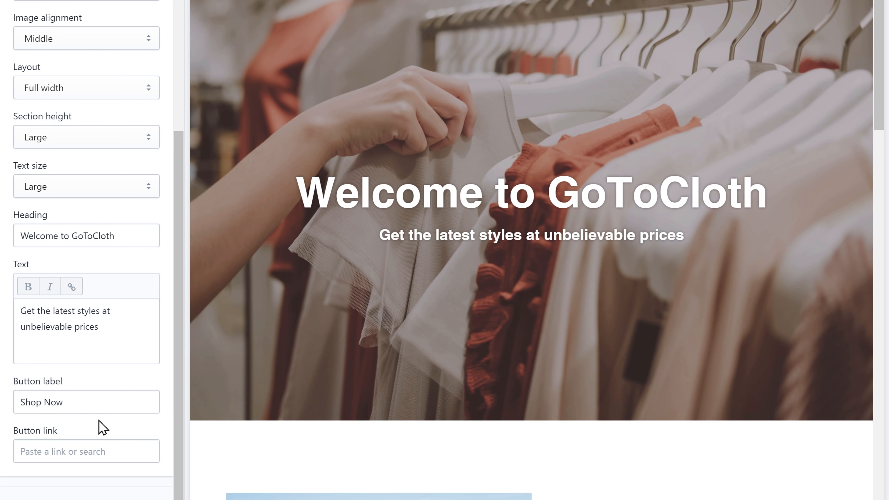
{"action": "left_click", "coordinate": [112, 451]}
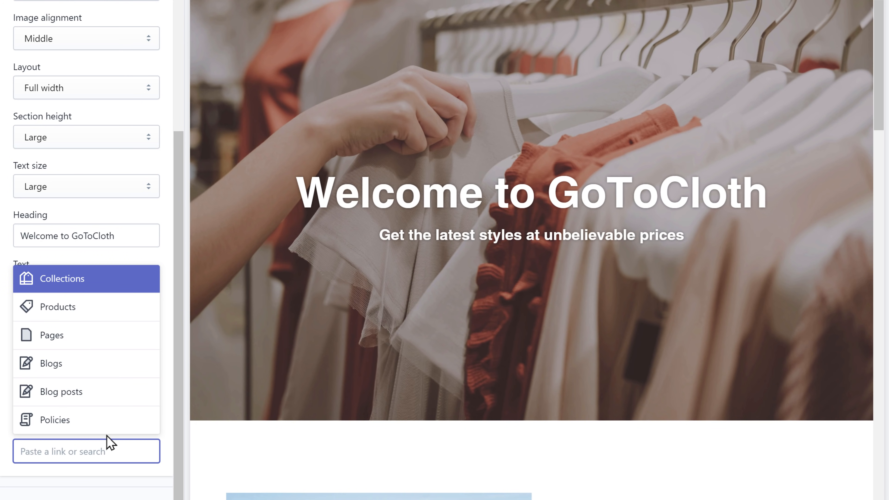
{"action": "left_click", "coordinate": [51, 315]}
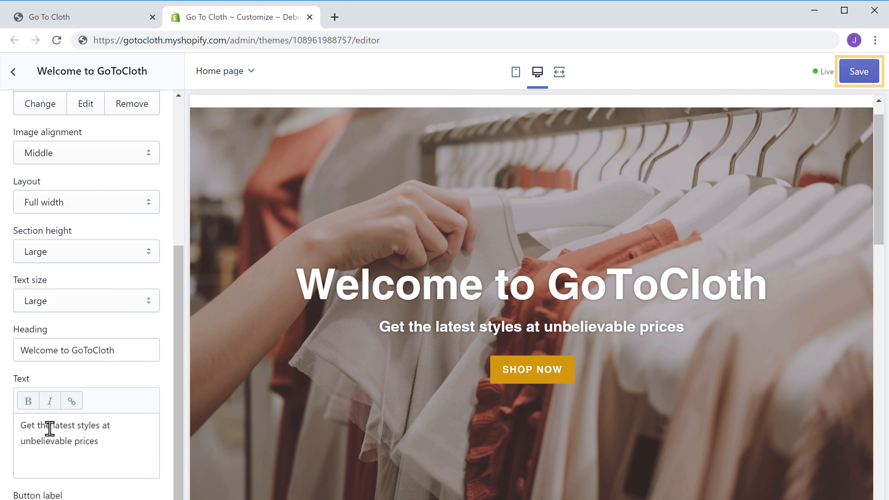
- Save the theme changes and reload the live Go To Cloth storefront
{"action": "left_click", "coordinate": [858, 78]}
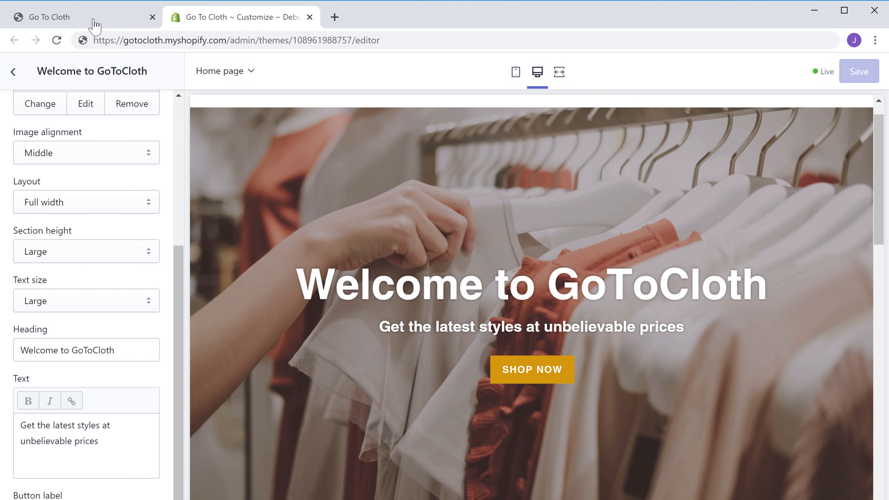
{"action": "left_click", "coordinate": [85, 20]}
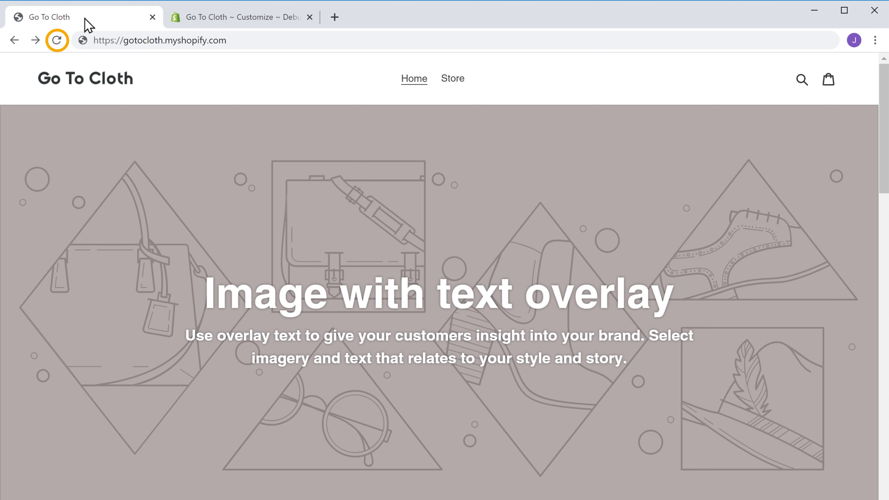
{"action": "left_click", "coordinate": [57, 43]}
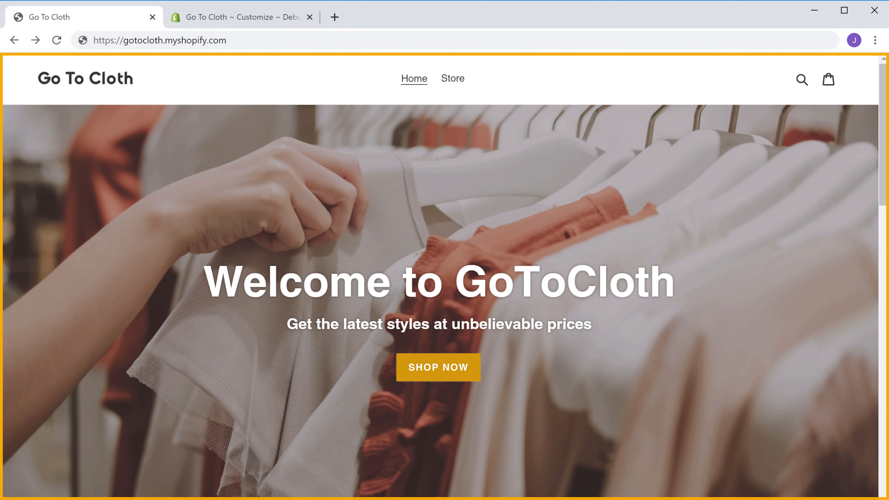
- Scroll through the storefront to review the Shop Now banner and placeholder $19.99 featured products
{"action": "scroll", "coordinate": [444, 276], "scroll_direction": "down", "scroll_amount": 5}
{"action": "scroll", "coordinate": [444, 277], "scroll_direction": "down", "scroll_amount": 20}
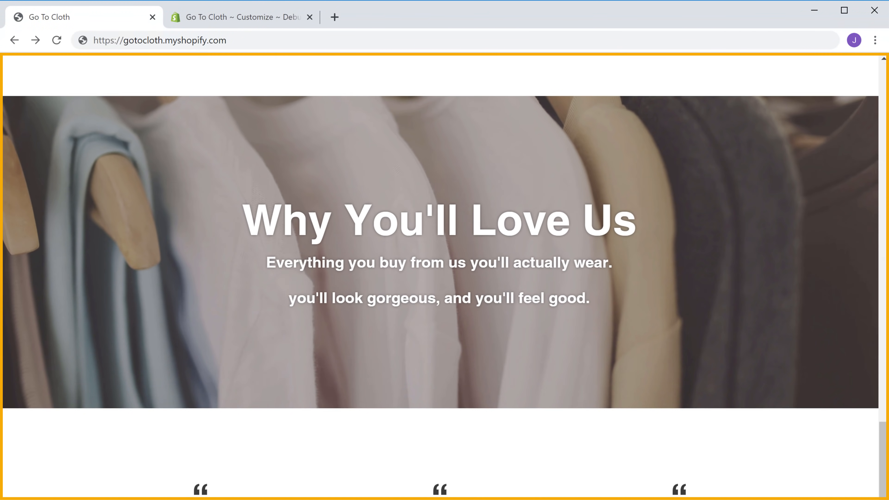
{"action": "scroll", "coordinate": [445, 276], "scroll_direction": "down", "scroll_amount": 3}
{"action": "scroll", "coordinate": [445, 277], "scroll_direction": "up", "scroll_amount": 20}
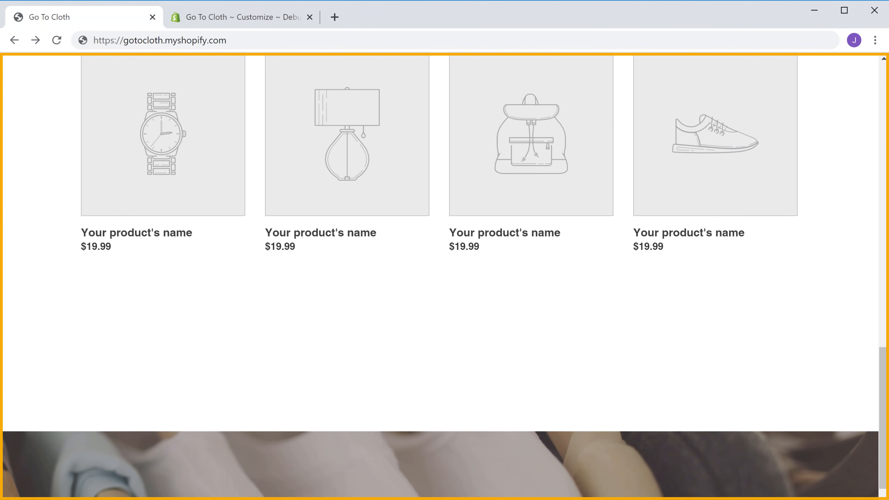
{"action": "scroll", "coordinate": [444, 277], "scroll_direction": "up", "scroll_amount": 15}
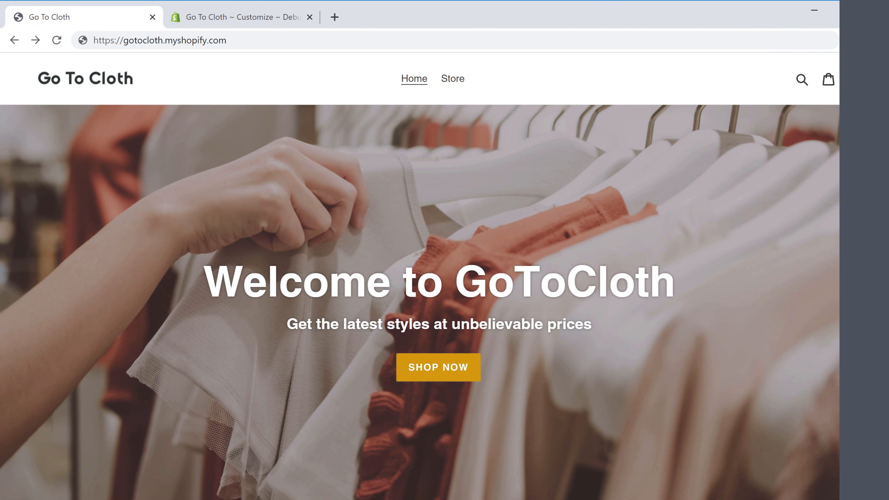
{"action": "scroll", "coordinate": [444, 276], "scroll_direction": "down", "scroll_amount": 10}
{"action": "scroll", "coordinate": [444, 276], "scroll_direction": "down", "scroll_amount": 6}
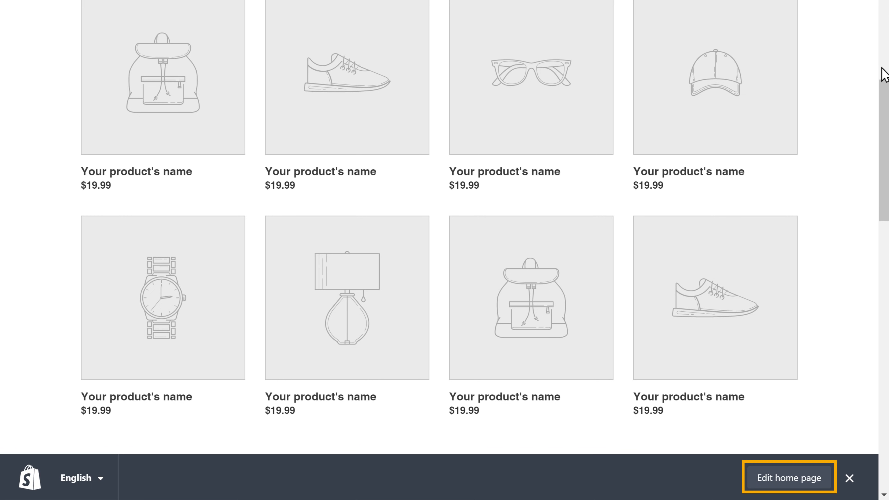
- Set the home page's Featured collection section to the Home page collection and save the theme
{"action": "left_click", "coordinate": [788, 481]}
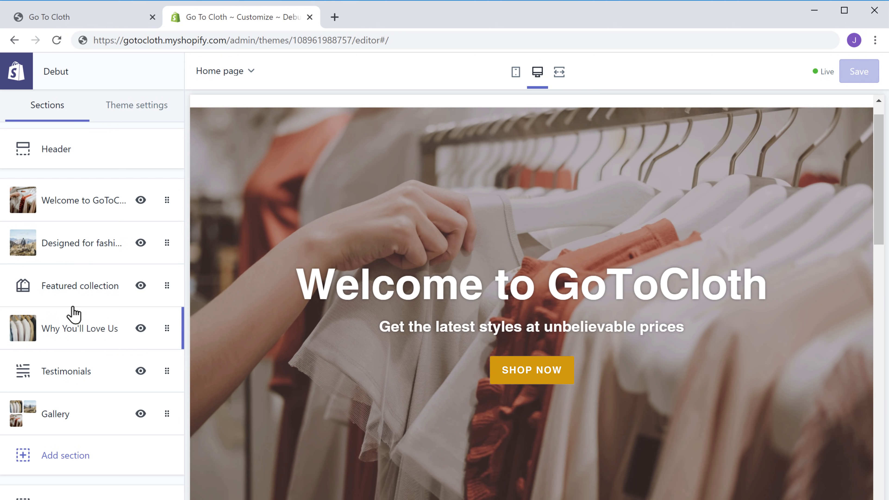
{"action": "left_click", "coordinate": [63, 298]}
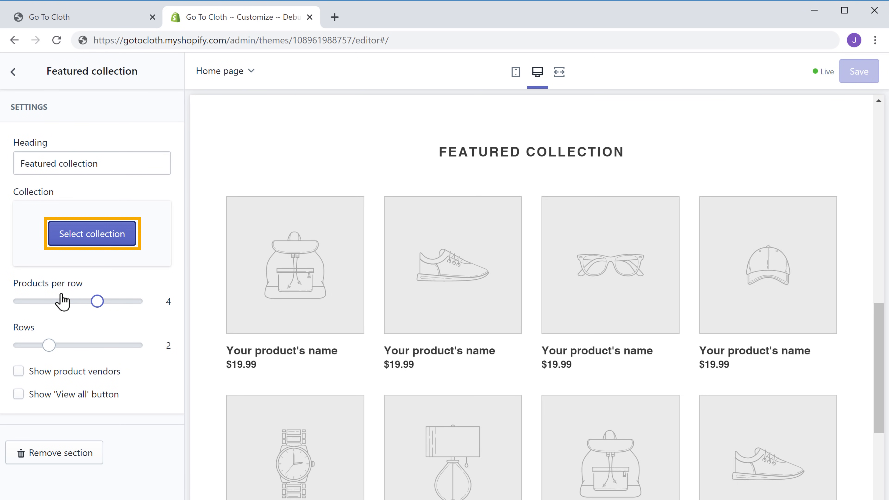
{"action": "left_click", "coordinate": [101, 241]}
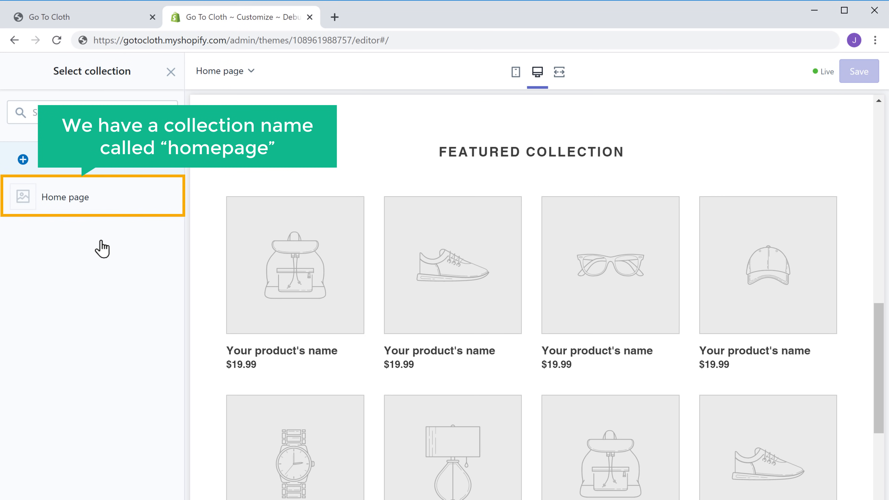
{"action": "left_click", "coordinate": [57, 213]}
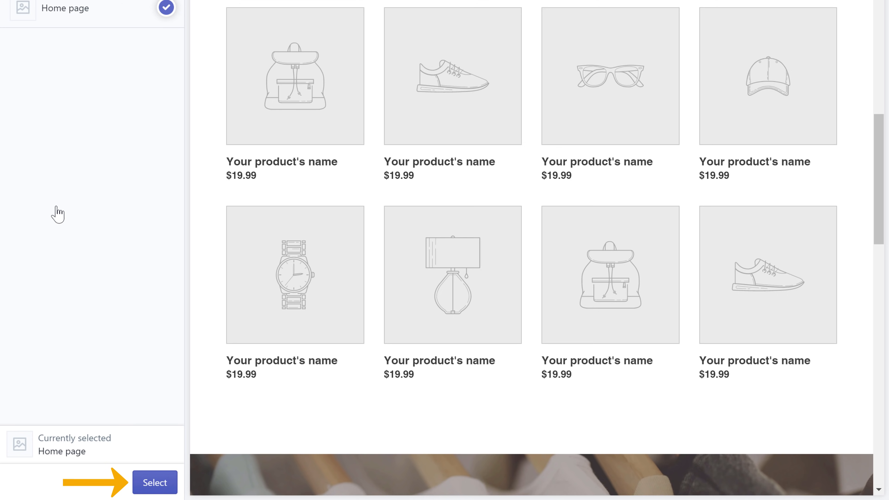
{"action": "left_click", "coordinate": [154, 482]}
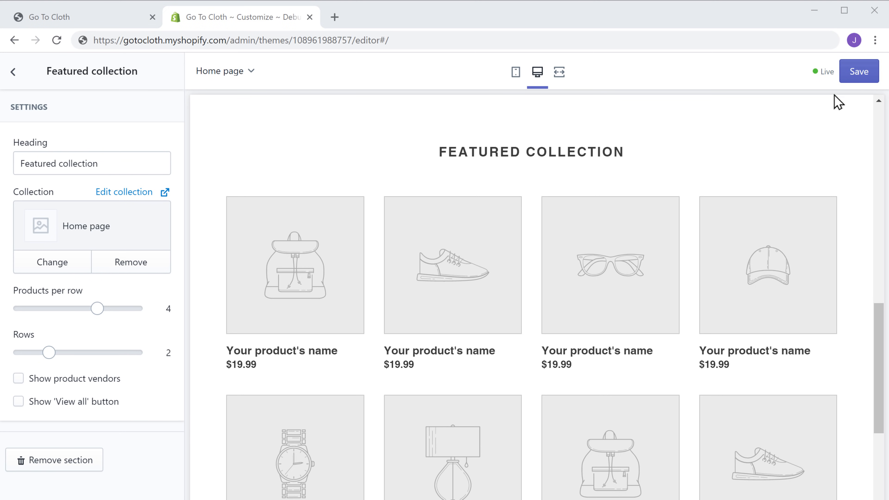
{"action": "left_click", "coordinate": [860, 77]}
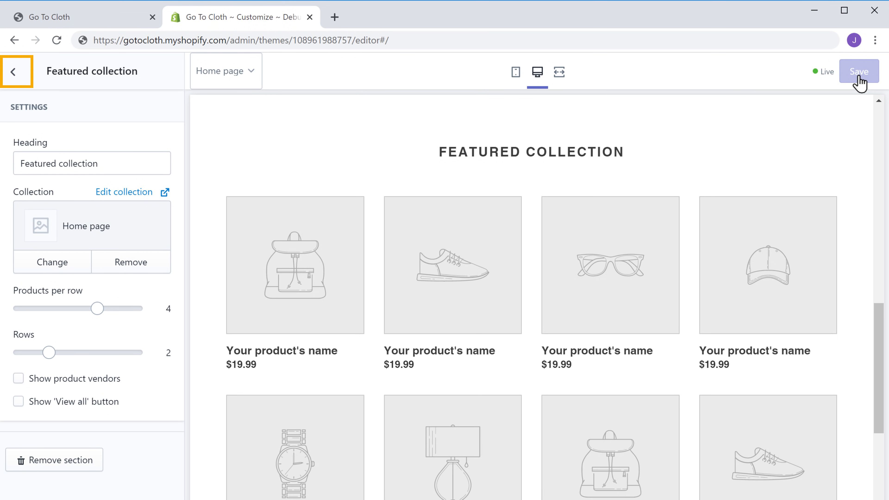
{"action": "left_click", "coordinate": [14, 74]}
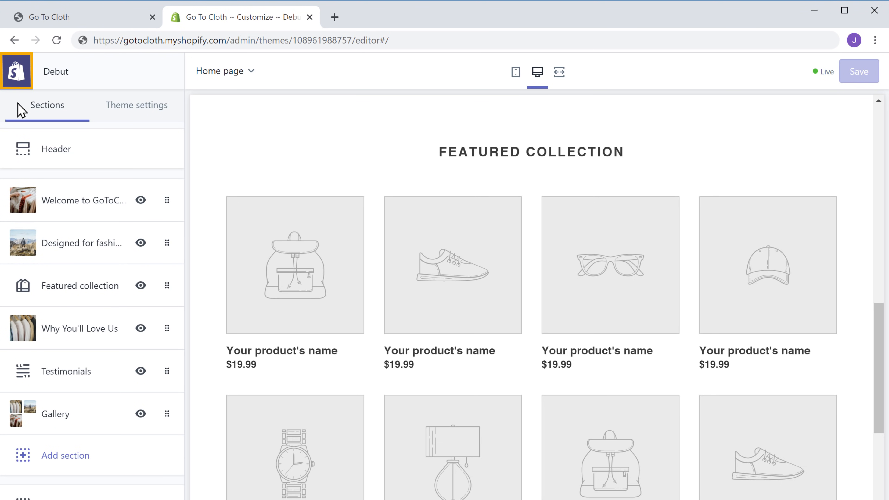
- Leave the theme editor and open the empty Home page collection under Products > Collections
{"action": "left_click", "coordinate": [14, 80]}
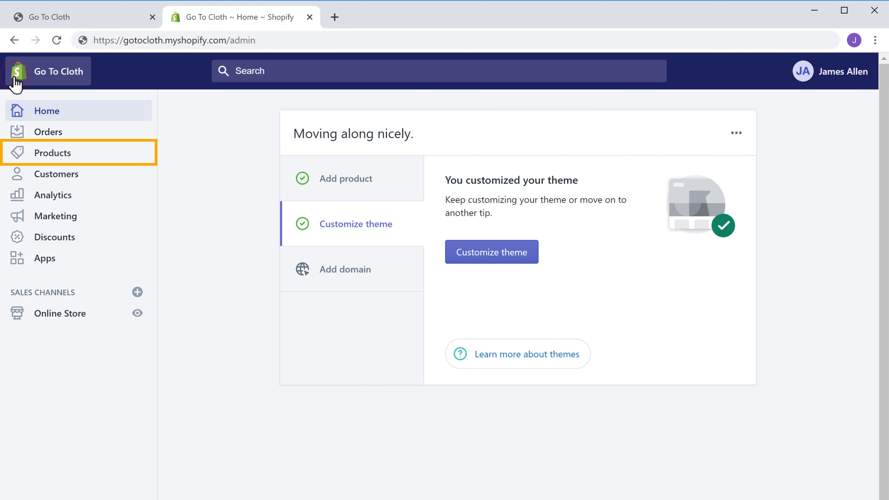
{"action": "left_click", "coordinate": [51, 162]}
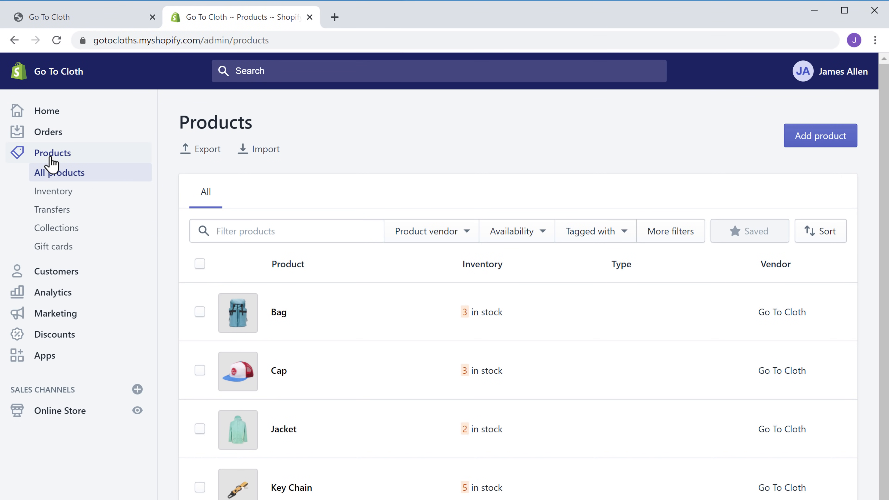
{"action": "left_click", "coordinate": [49, 233]}
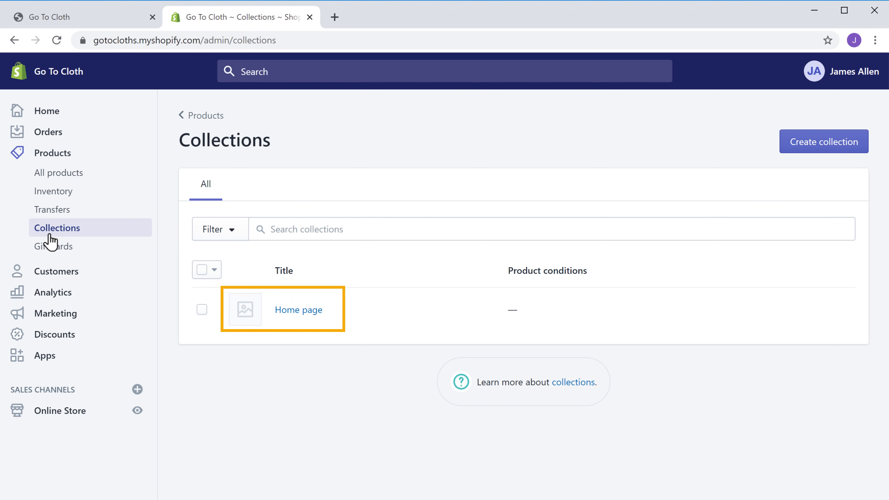
{"action": "left_click", "coordinate": [285, 315]}
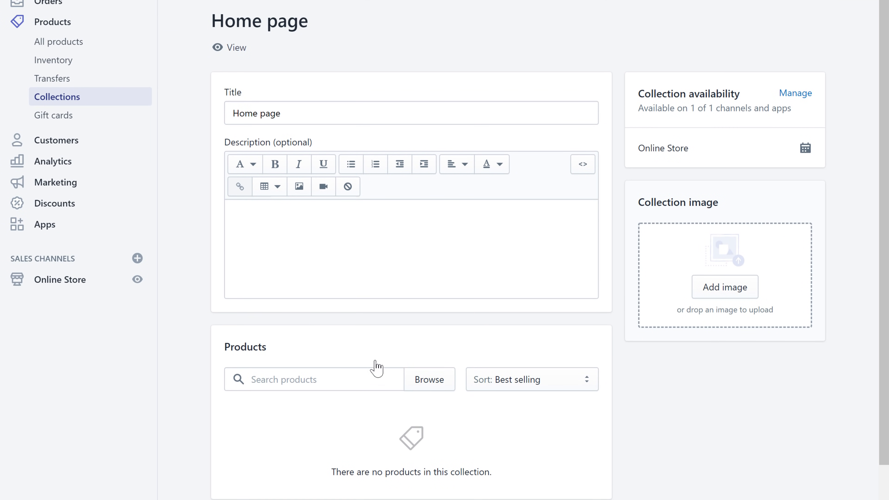
- Add all eight products, T-Shirt, Watch, Key Chain, Sun Glass, Cap, Shoes, Jacket and Bag, to the Home page collection
{"action": "left_click", "coordinate": [426, 387]}
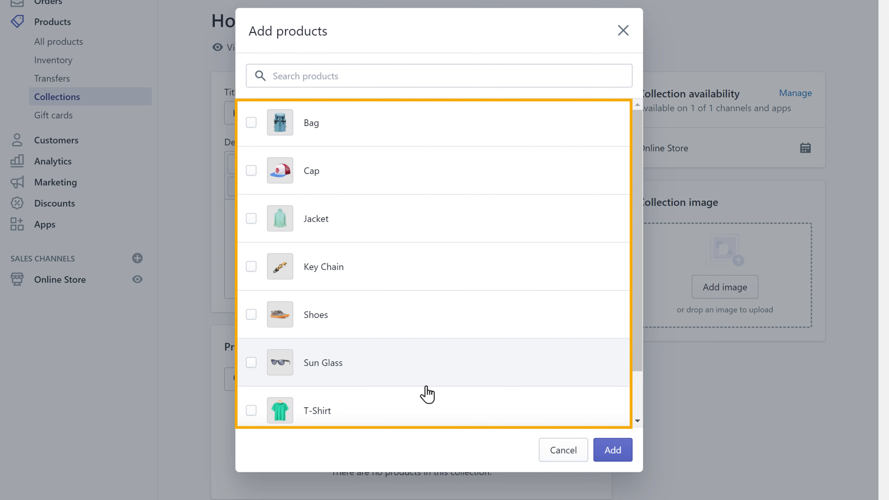
{"action": "left_click", "coordinate": [250, 124]}
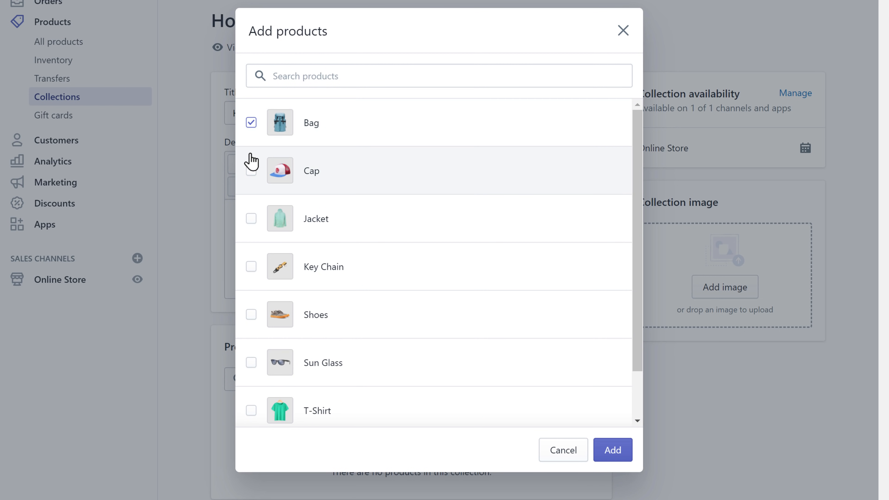
{"action": "left_click", "coordinate": [251, 171]}
{"action": "left_click", "coordinate": [253, 220]}
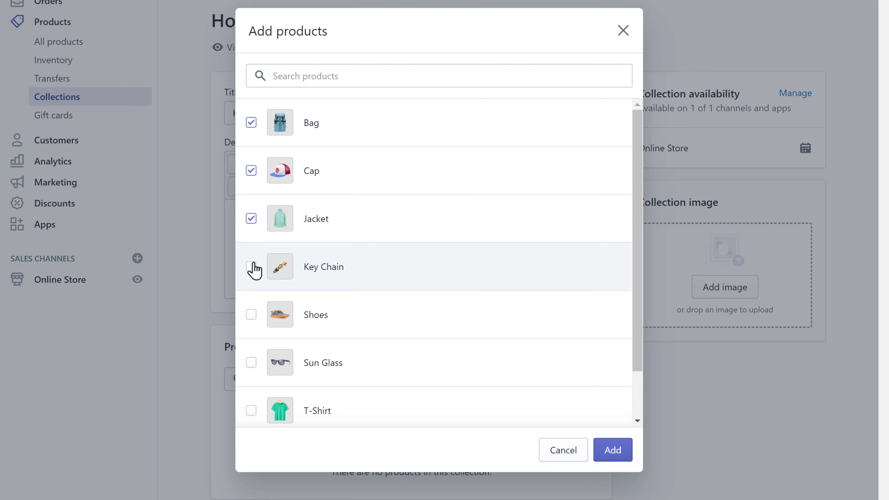
{"action": "left_click", "coordinate": [252, 268]}
{"action": "left_click", "coordinate": [252, 315]}
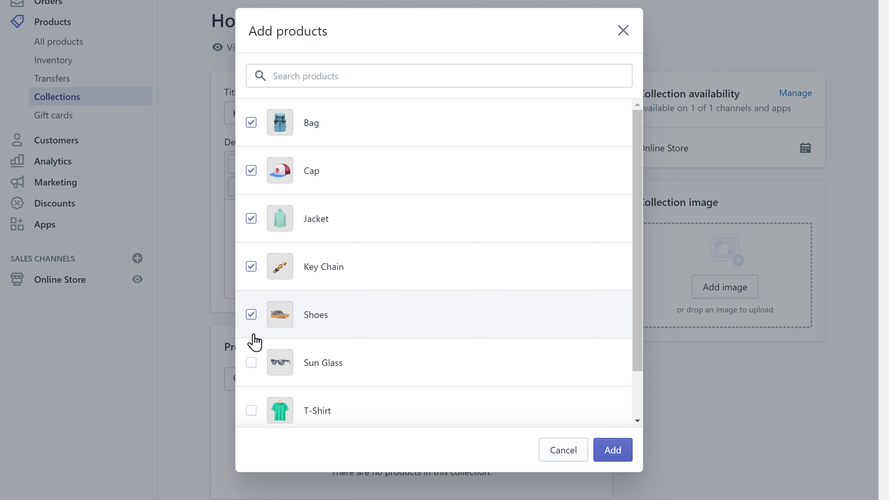
{"action": "left_click", "coordinate": [252, 363]}
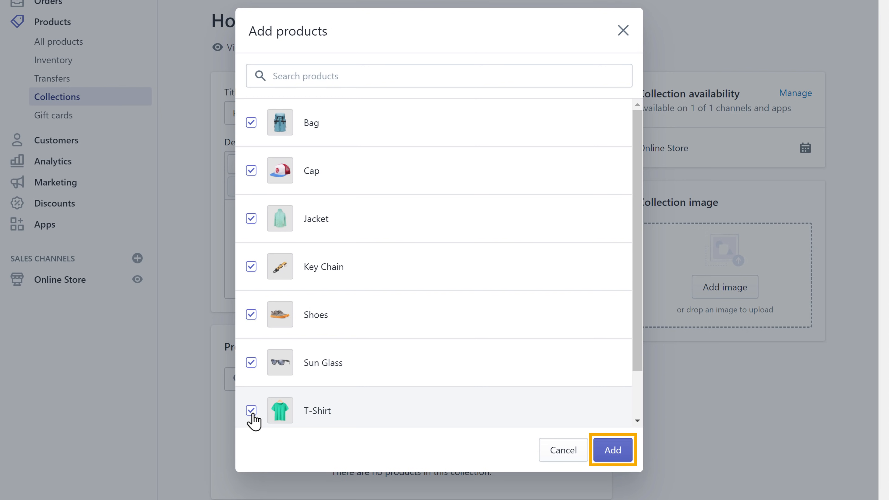
{"action": "left_click", "coordinate": [613, 455]}
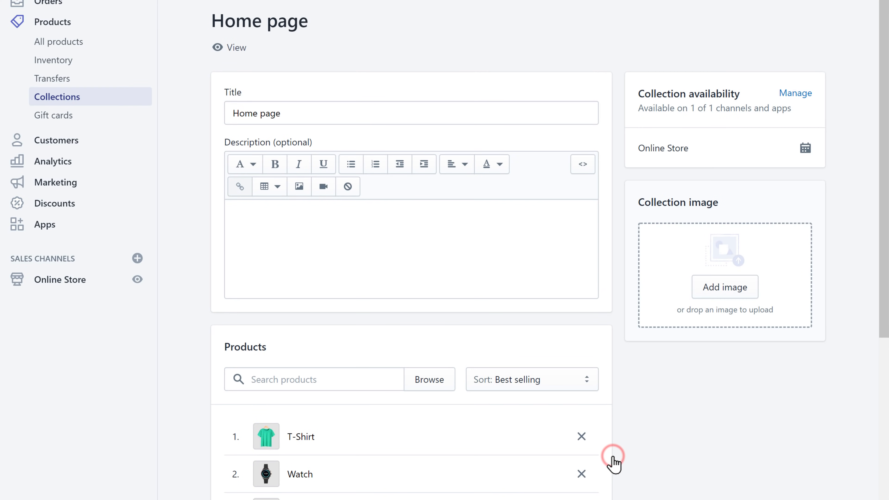
{"action": "scroll", "coordinate": [615, 480], "scroll_direction": "down", "scroll_amount": 10}
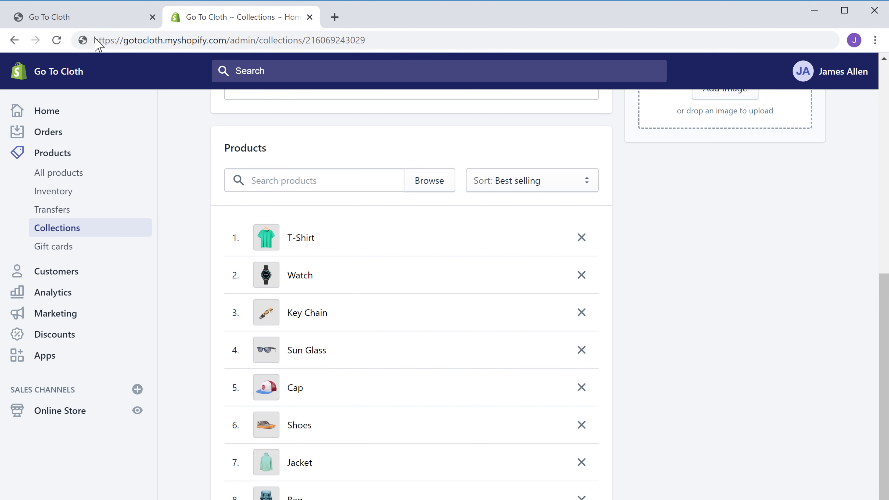
- Refresh the live Go To Cloth storefront so its featured collection displays the real products
{"action": "left_click", "coordinate": [98, 25]}
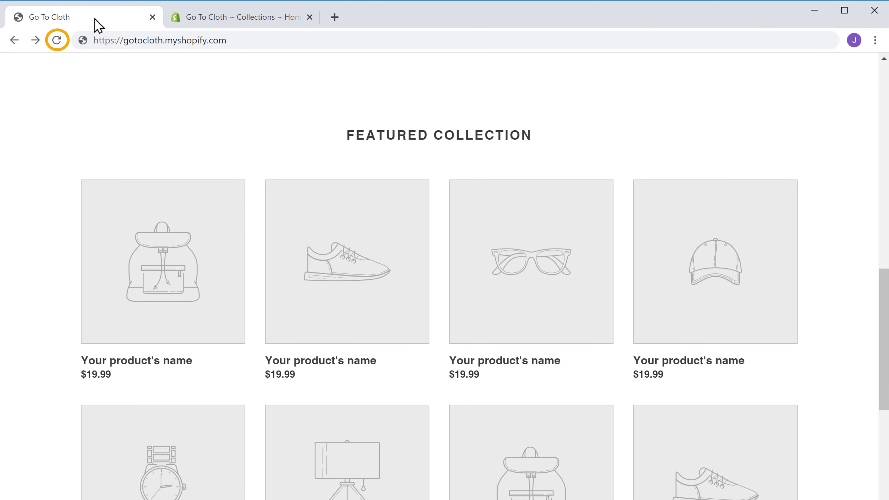
{"action": "left_click", "coordinate": [57, 45]}
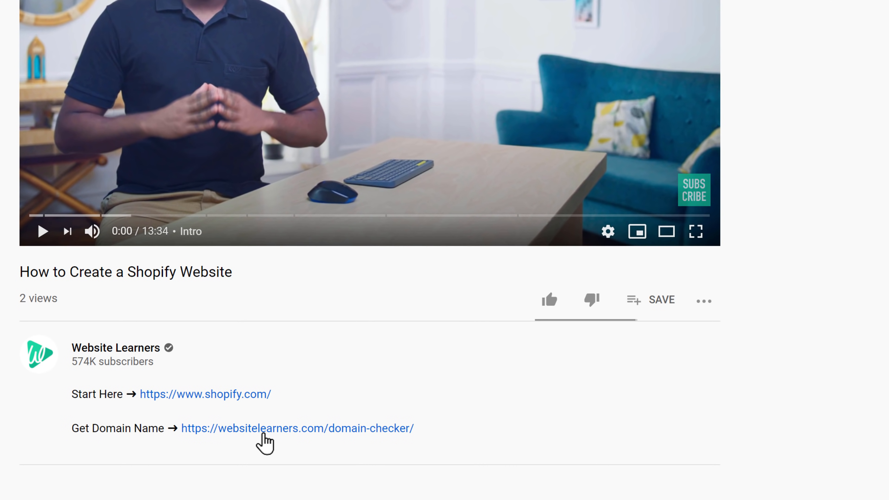
- Search gotocloths.com in the domain checker, finding the .com, .co and .net versions available
{"action": "left_click", "coordinate": [263, 435]}
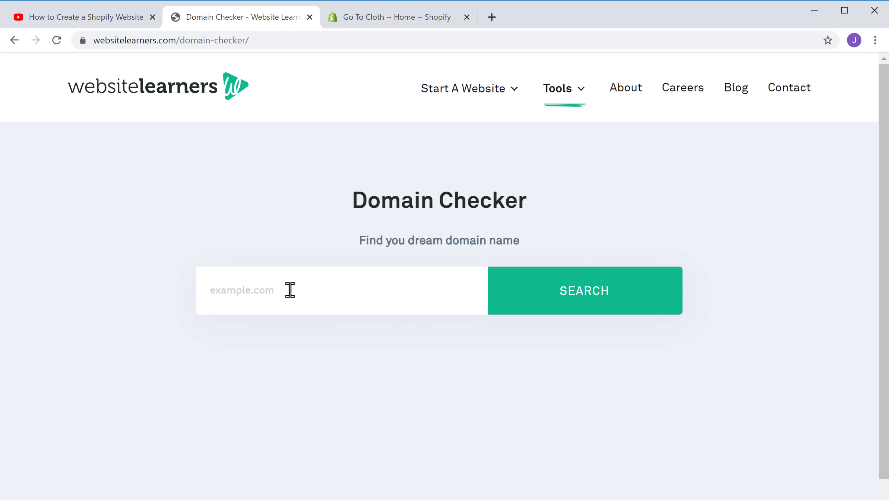
{"action": "left_click", "coordinate": [241, 322]}
{"action": "type", "text": "gotocloths.com"}
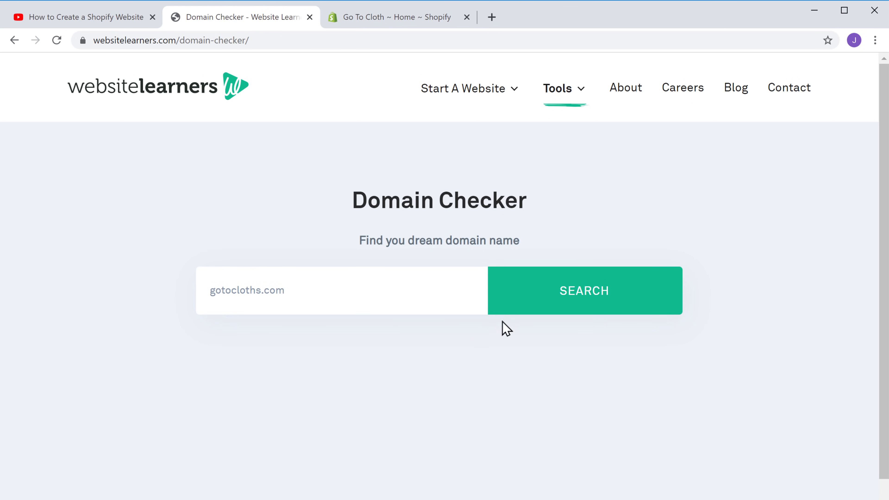
{"action": "left_click", "coordinate": [583, 302]}
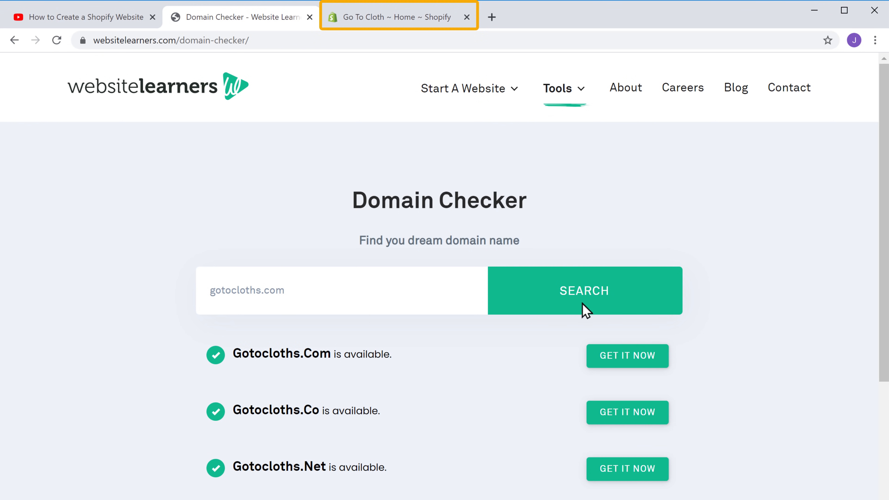
- Look up gotocloths.com under Shopify's Online Store > Domains > Buy new domain, quoted at $14 USD/year
{"action": "left_click", "coordinate": [406, 21]}
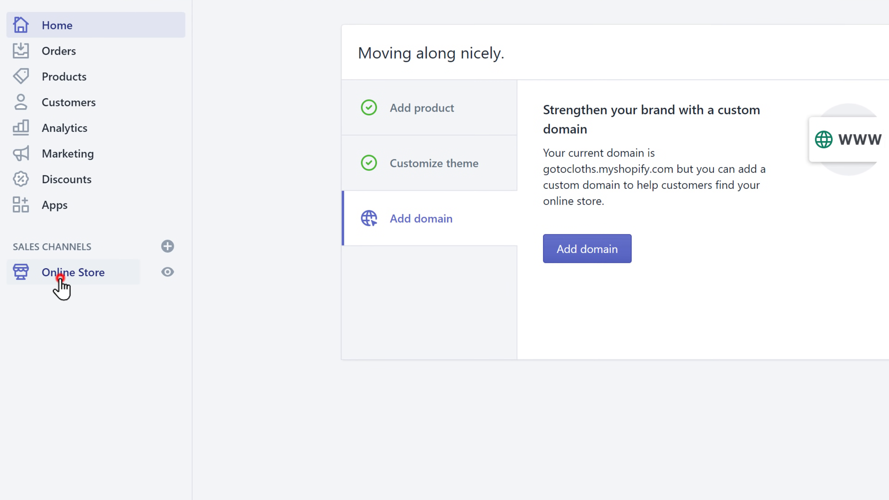
{"action": "left_click", "coordinate": [61, 277]}
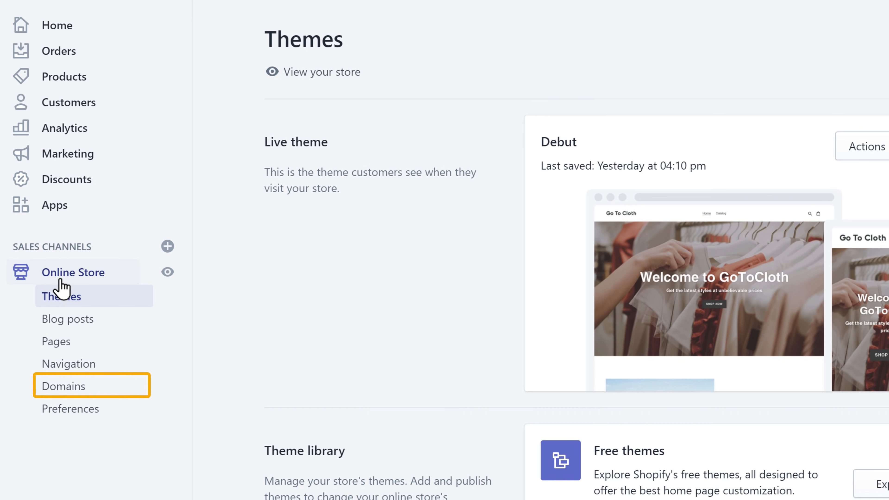
{"action": "left_click", "coordinate": [61, 392]}
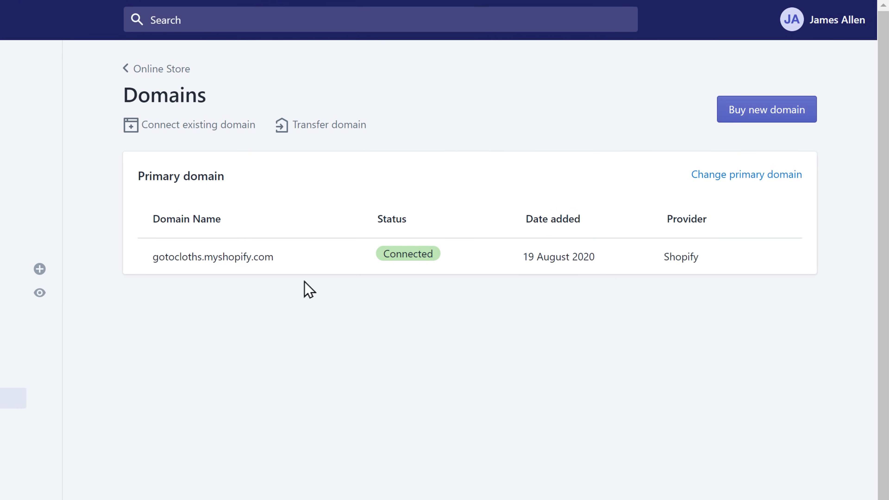
{"action": "left_click", "coordinate": [775, 130]}
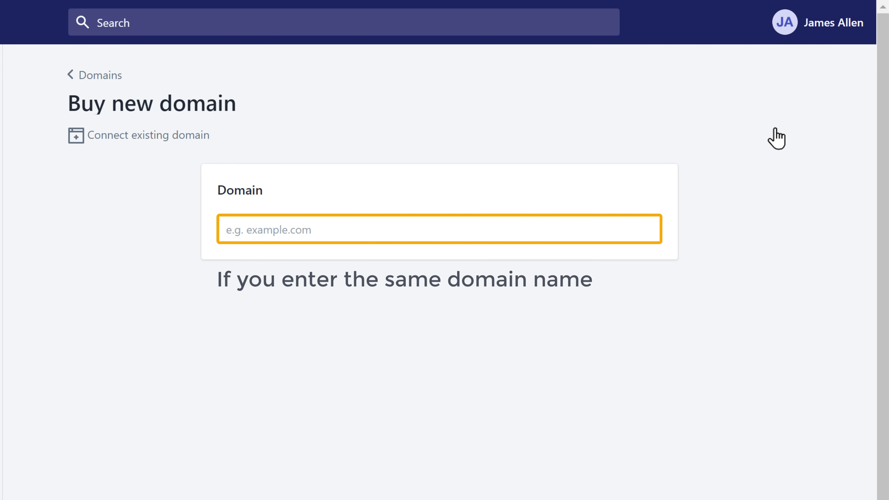
{"action": "left_click", "coordinate": [321, 229]}
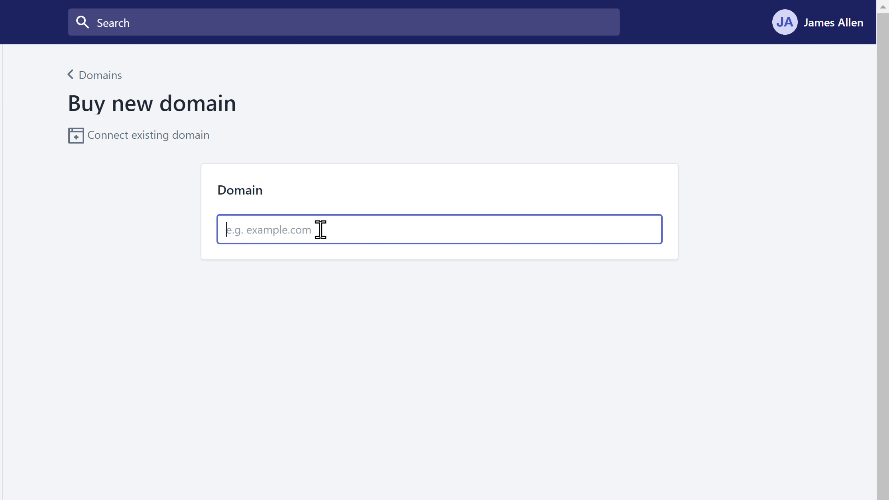
{"action": "type", "text": "gotocloths.com"}
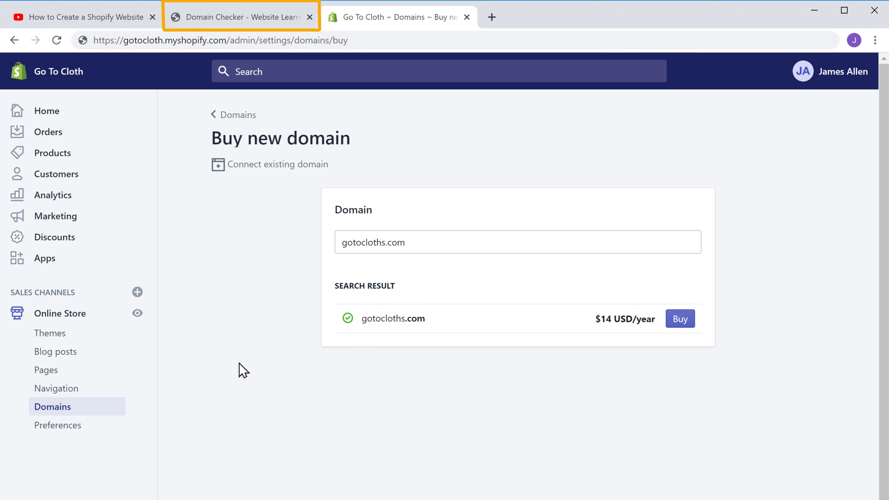
{"action": "left_click", "coordinate": [232, 21]}
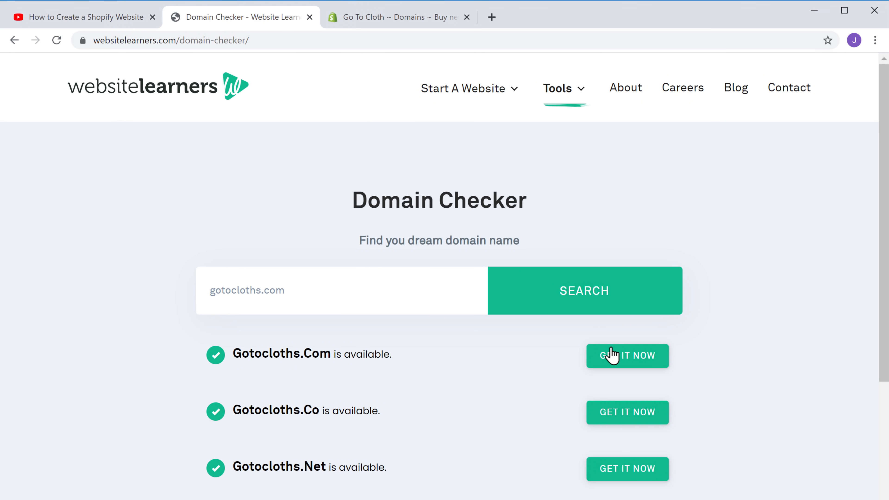
- Add gotocloths.com to the GoDaddy cart without hosting, reaching a 2-year $14.98 basket
{"action": "left_click", "coordinate": [613, 357]}
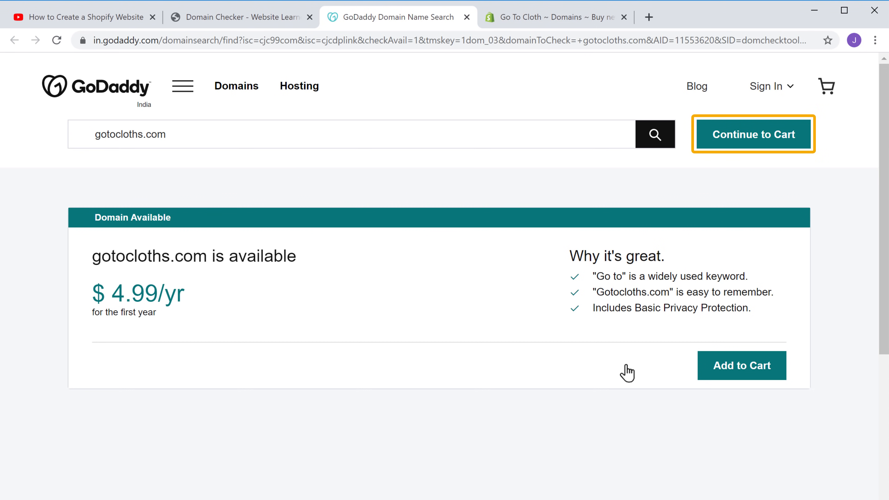
{"action": "left_click", "coordinate": [738, 143]}
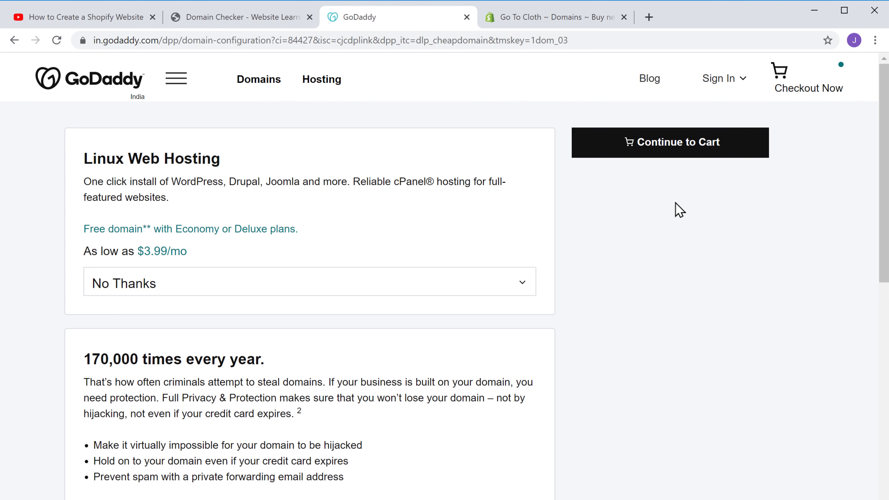
{"action": "left_click", "coordinate": [663, 159]}
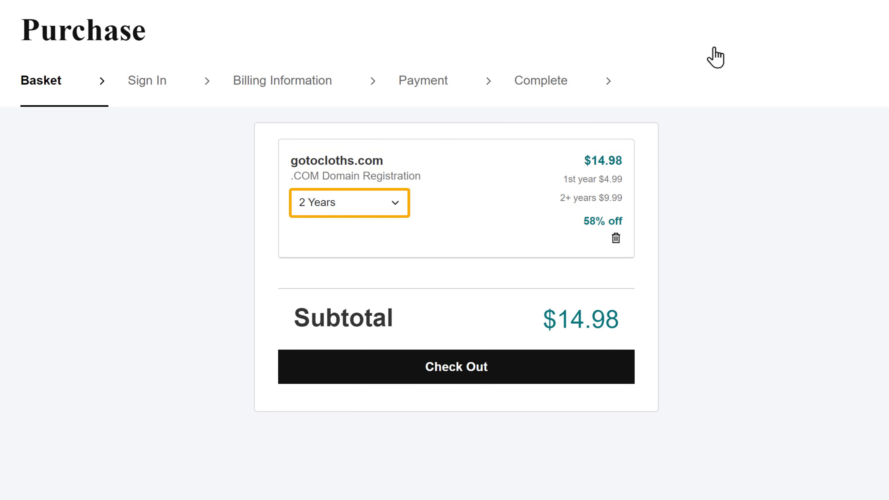
- Shorten the gotocloths.com registration to 1 Year at $4.99 and check out
{"action": "left_click", "coordinate": [393, 208]}
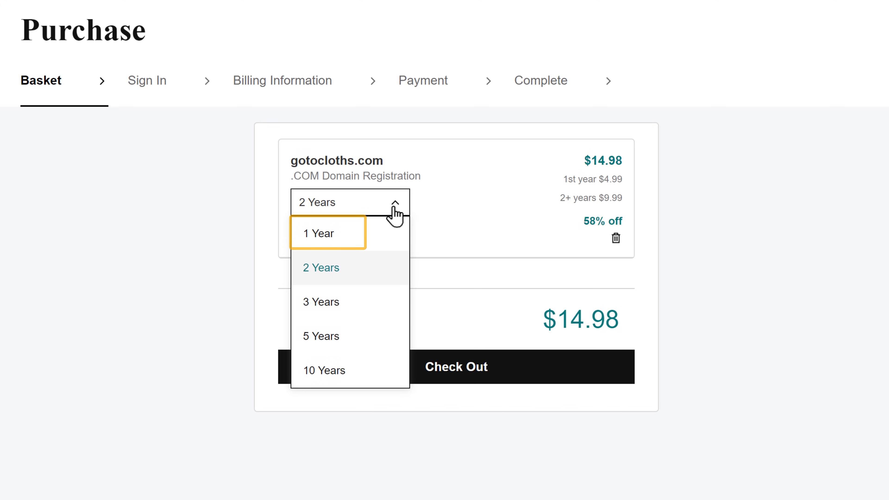
{"action": "left_click", "coordinate": [325, 242]}
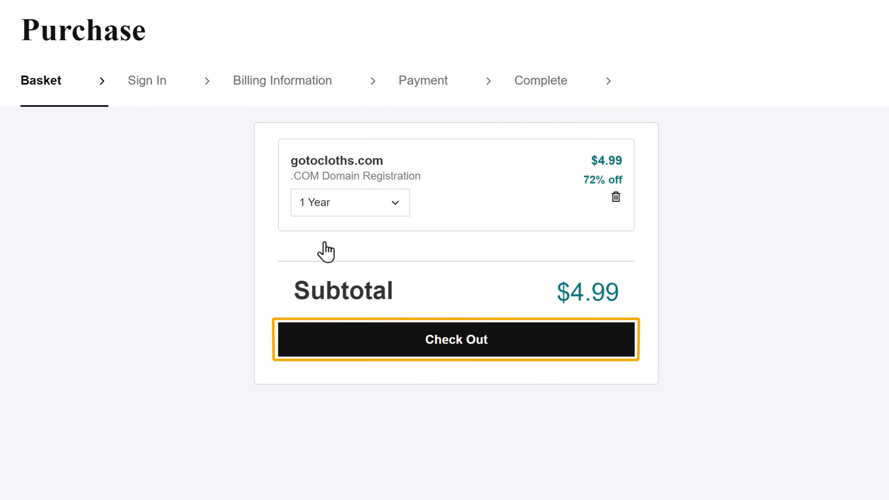
{"action": "left_click", "coordinate": [448, 347]}
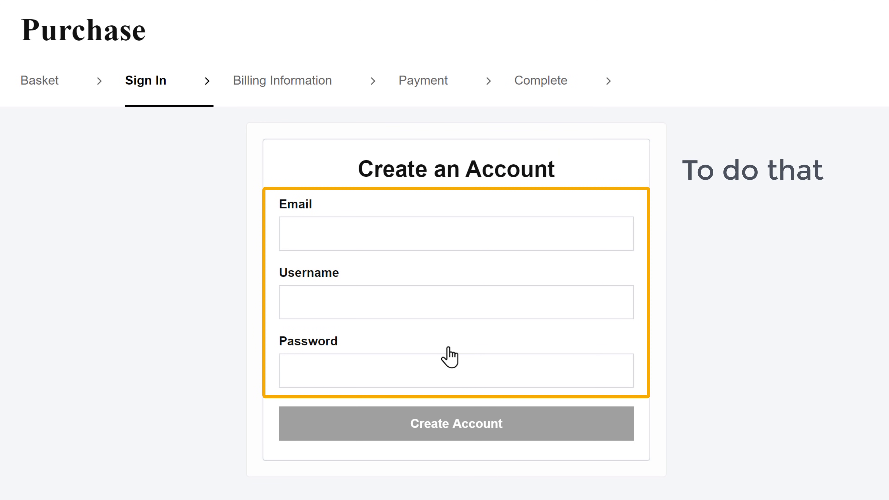
- Create a GoDaddy account by entering the e-mail address, username and password
{"action": "left_click", "coordinate": [356, 234]}
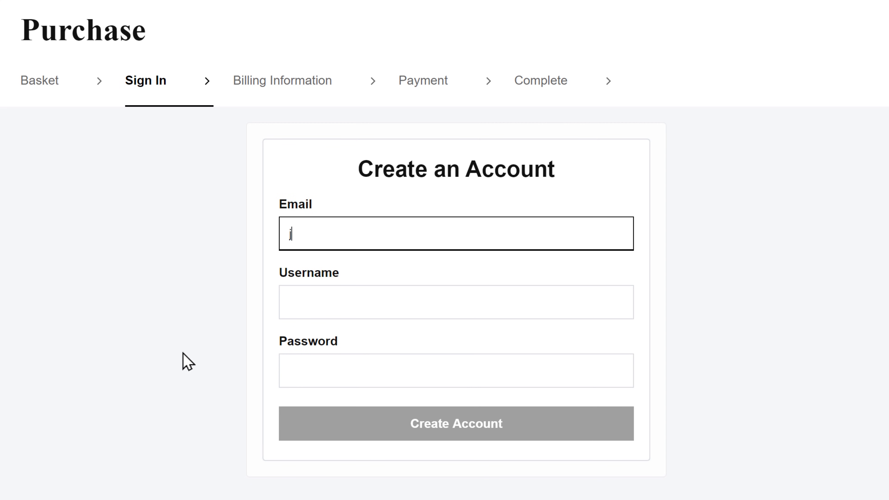
{"action": "key", "text": "Tab"}
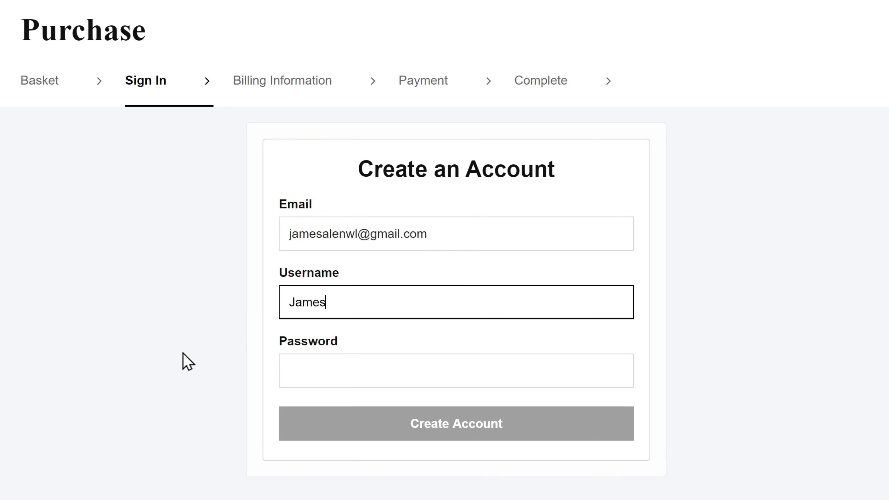
{"action": "key", "text": "Tab"}
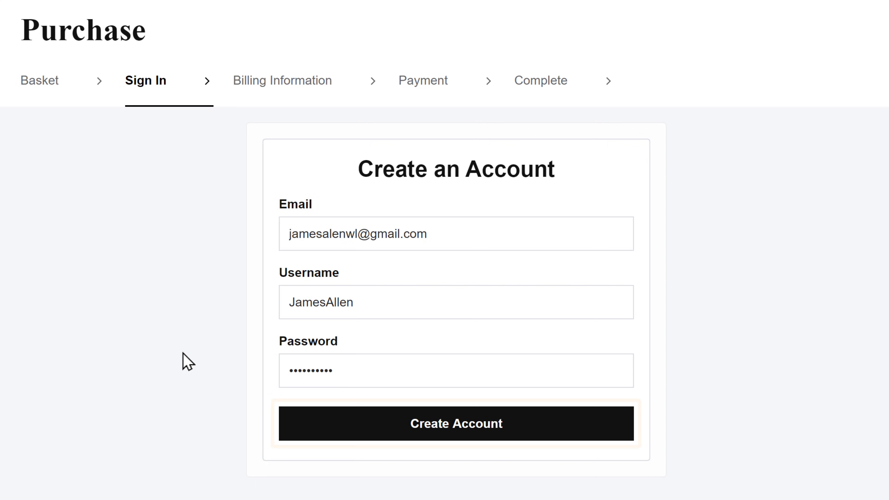
{"action": "key", "text": "Tab"}
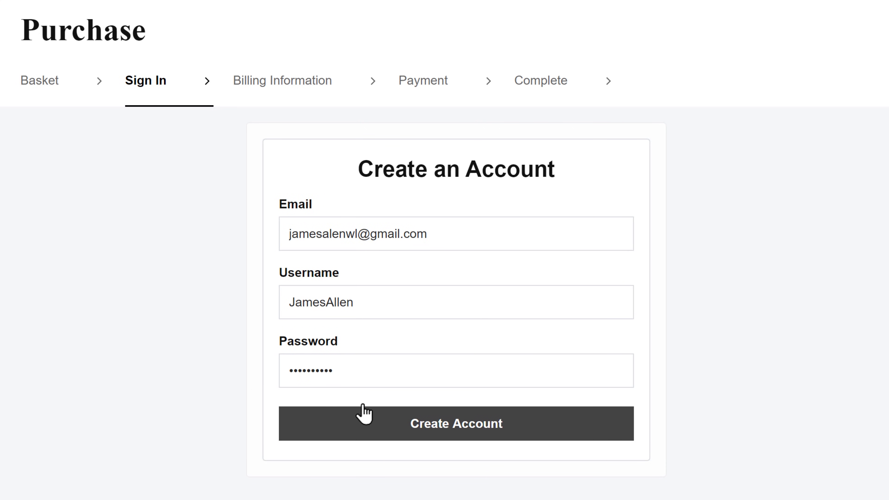
{"action": "left_click", "coordinate": [465, 434]}
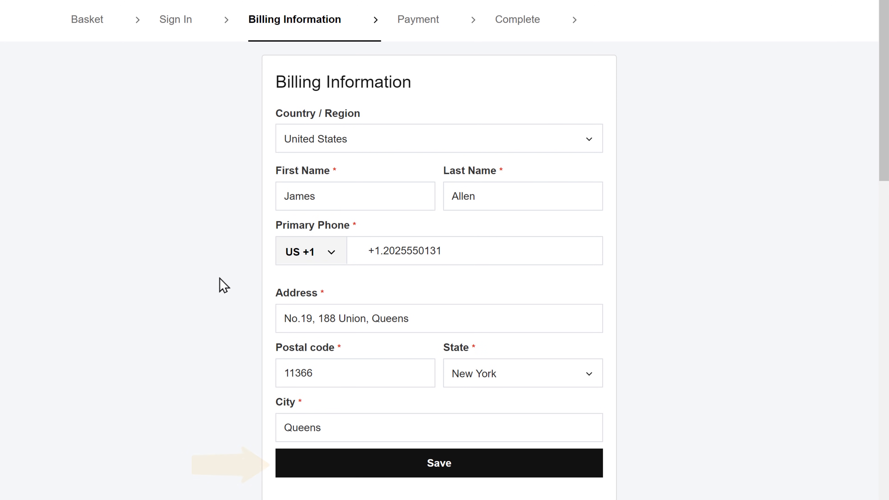
- Save the billing and card details and complete the $5.17 purchase of gotocloths.com
{"action": "left_click", "coordinate": [439, 469]}
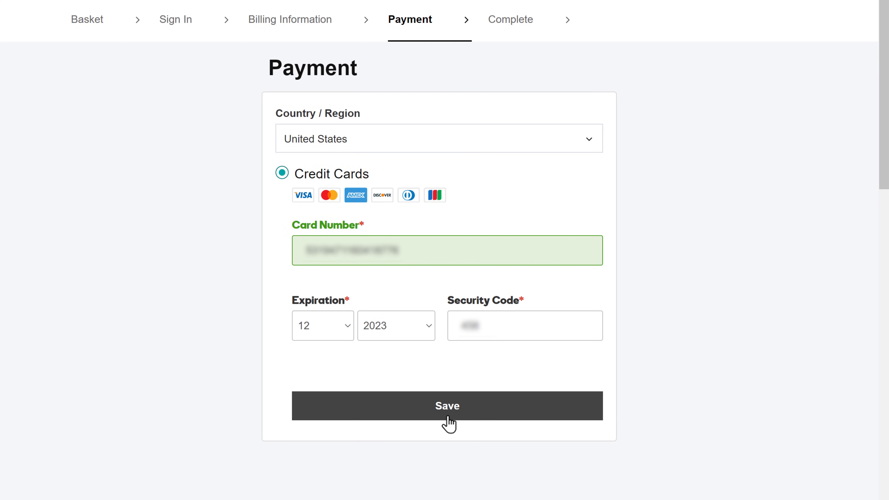
{"action": "left_click", "coordinate": [447, 406]}
{"action": "scroll", "coordinate": [448, 422], "scroll_direction": "up", "scroll_amount": 3}
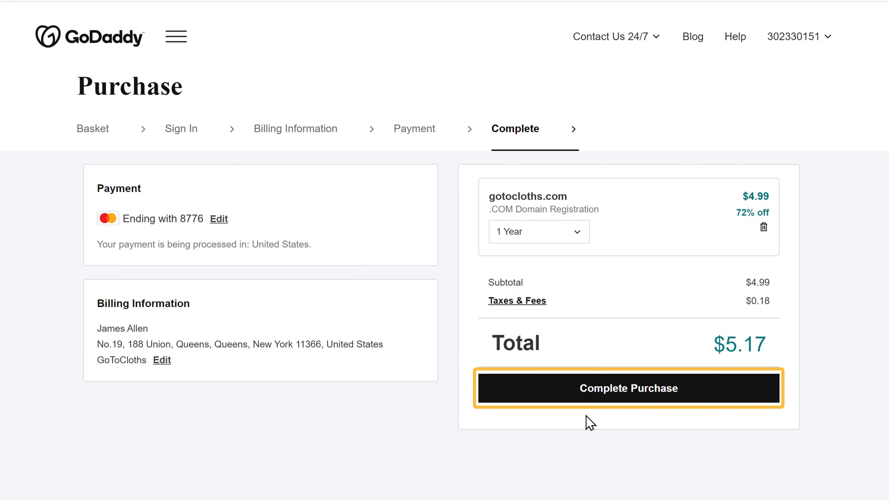
{"action": "left_click", "coordinate": [605, 399]}
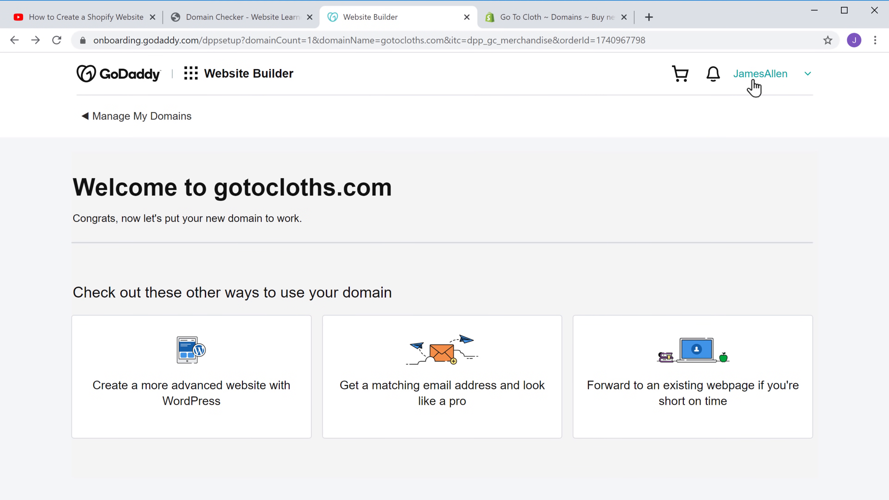
- Open GoDaddy's My Products list and start Shopify's Connect existing domain form
{"action": "left_click", "coordinate": [752, 81]}
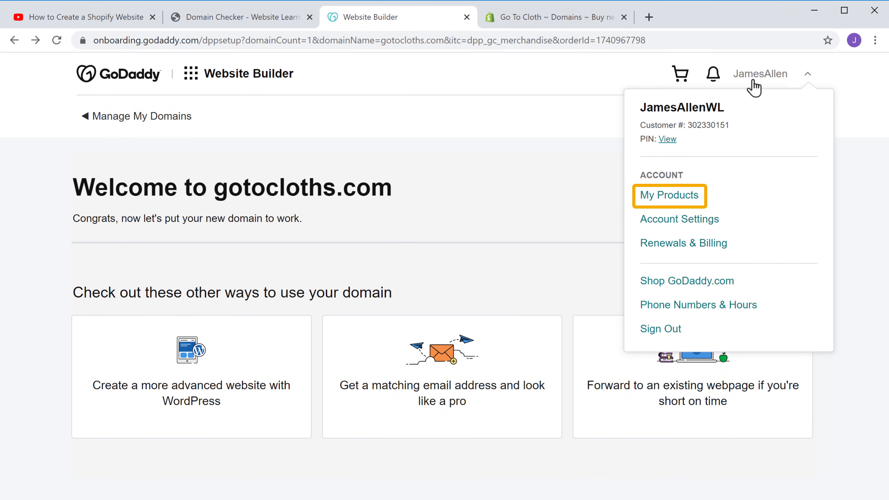
{"action": "left_click", "coordinate": [669, 199]}
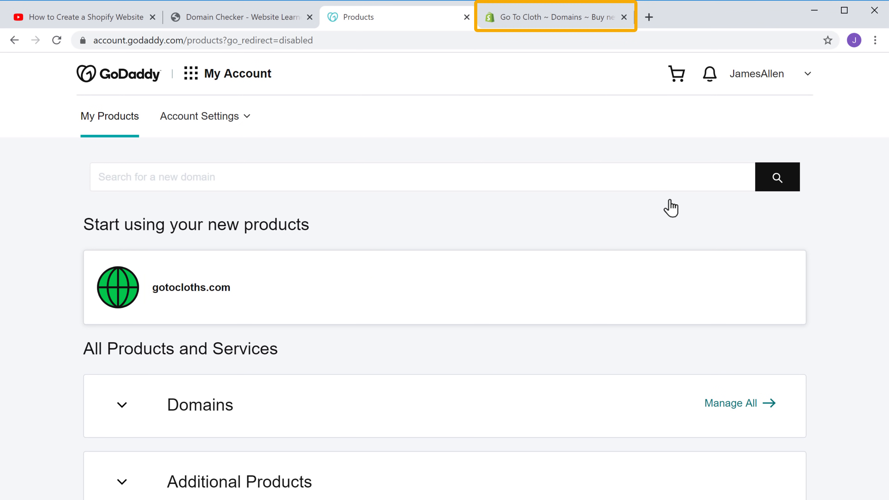
{"action": "left_click", "coordinate": [563, 24]}
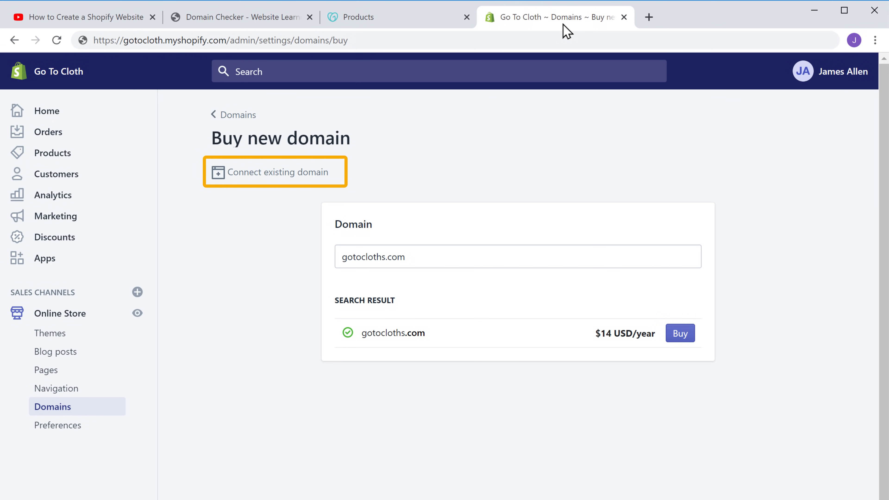
{"action": "left_click", "coordinate": [276, 179]}
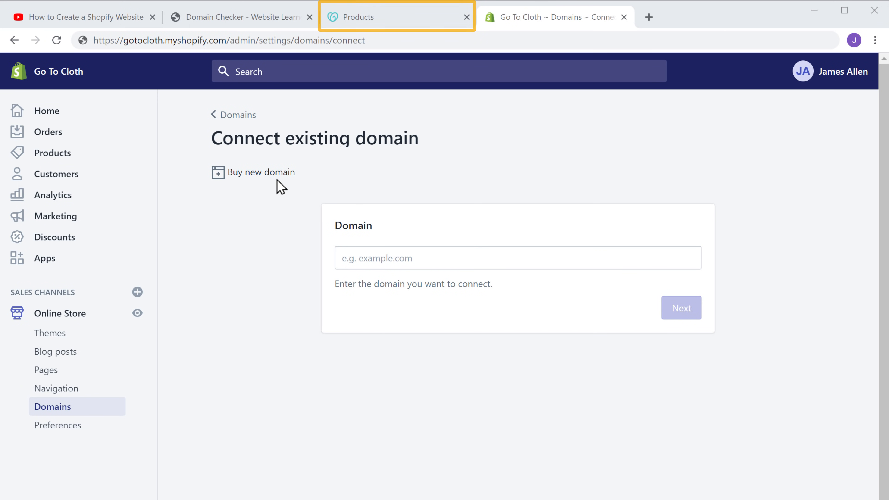
- Copy the domain name gotocloths.com from GoDaddy's My Products page
{"action": "left_click", "coordinate": [364, 23]}
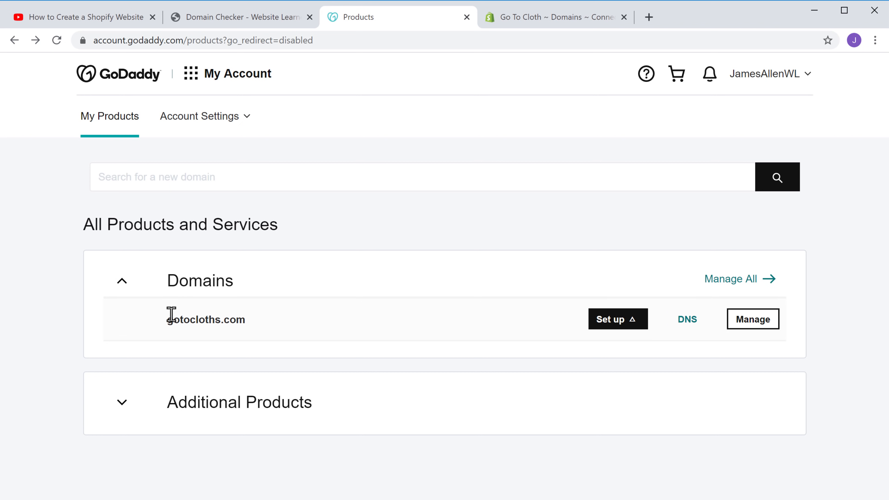
{"action": "left_click_drag", "start_coordinate": [175, 320], "coordinate": [246, 321]}
{"action": "right_click", "coordinate": [247, 323]}
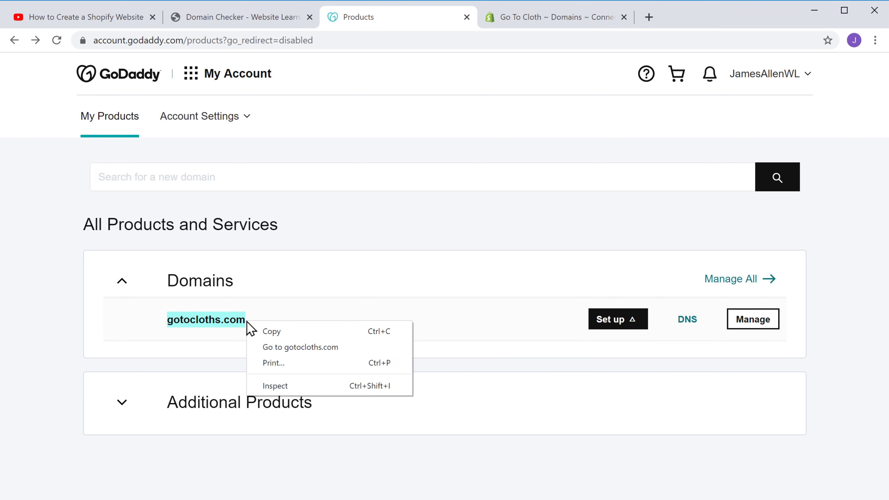
{"action": "left_click", "coordinate": [271, 332]}
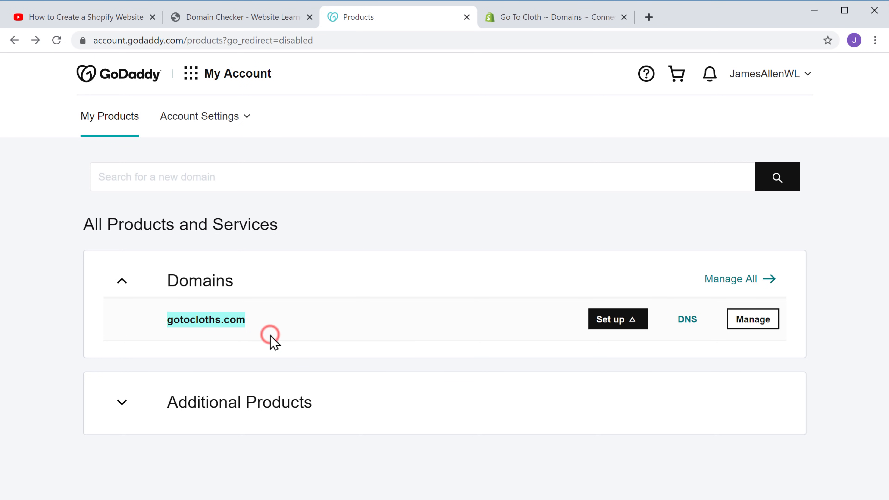
{"action": "left_click", "coordinate": [273, 342]}
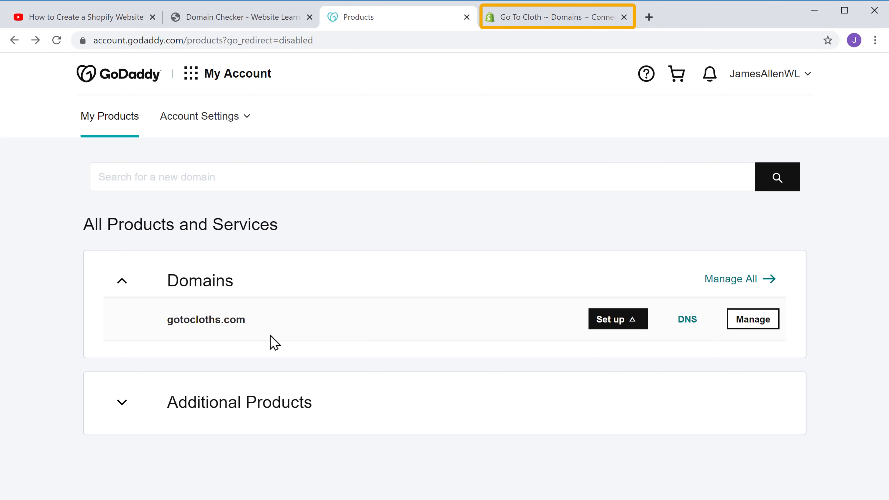
- Paste gotocloths.com into the Domain field and connect it automatically through GoDaddy
{"action": "left_click", "coordinate": [564, 24]}
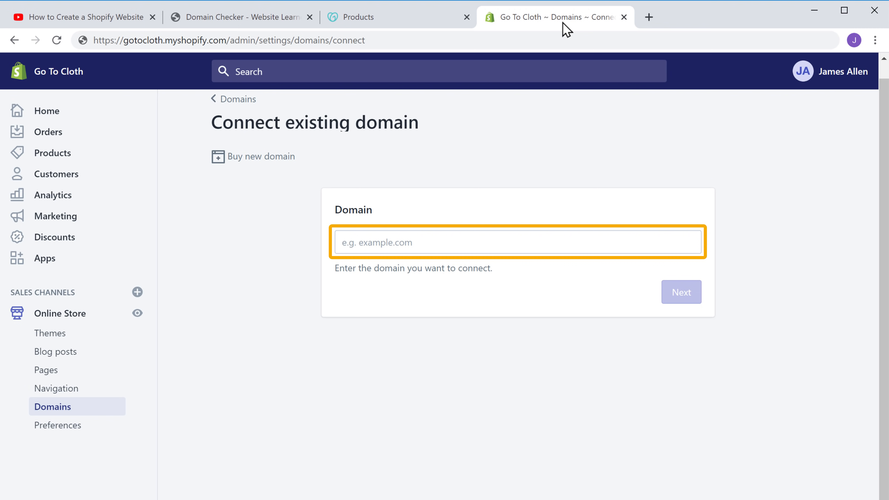
{"action": "left_click", "coordinate": [421, 242]}
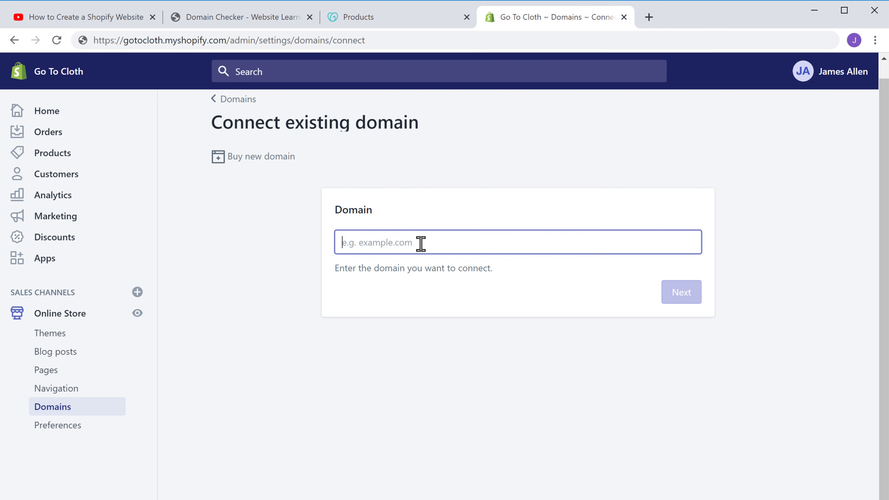
{"action": "right_click", "coordinate": [421, 243]}
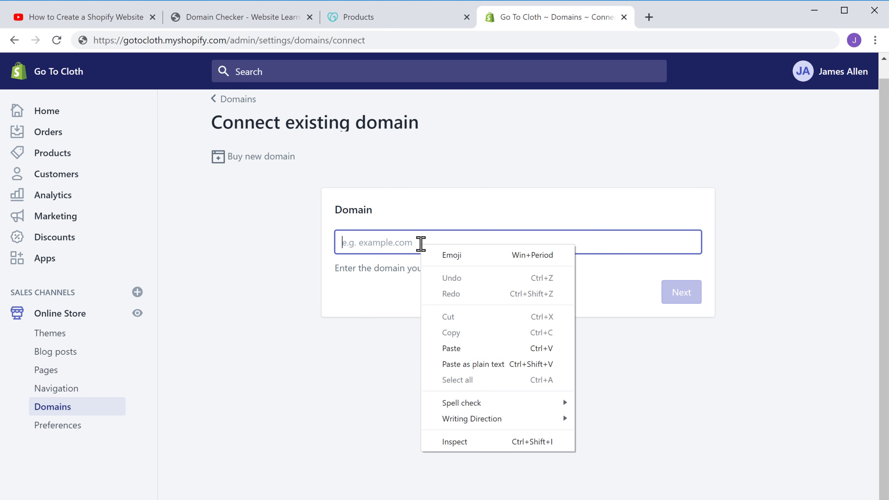
{"action": "left_click", "coordinate": [451, 350]}
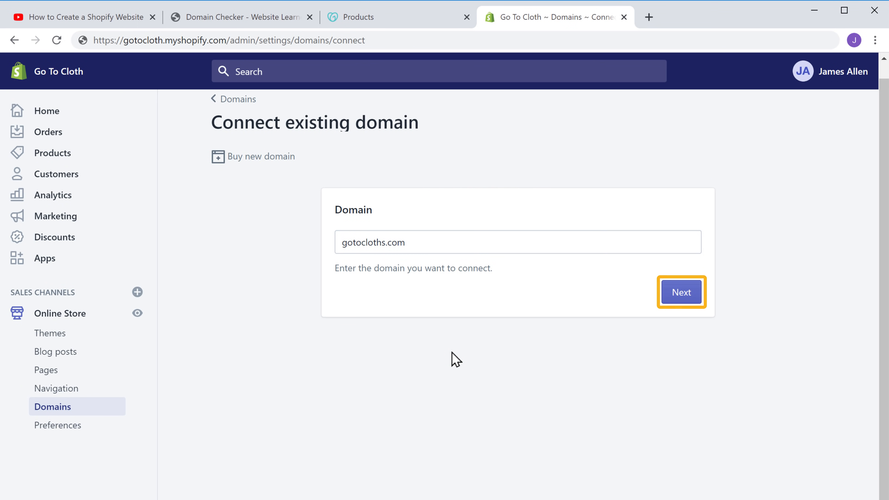
{"action": "left_click", "coordinate": [681, 298]}
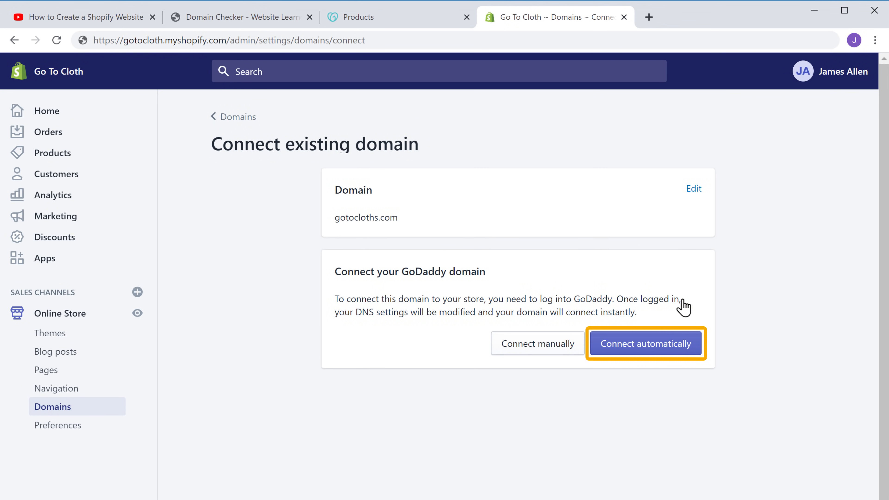
{"action": "left_click", "coordinate": [650, 350]}
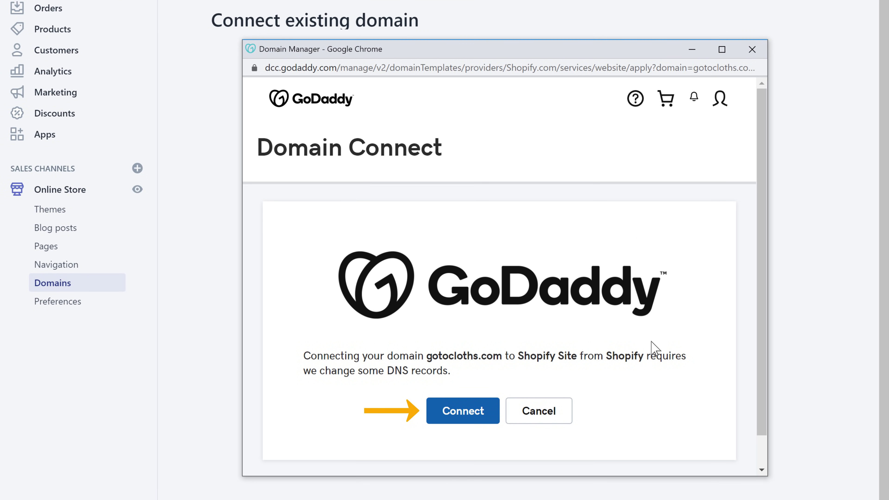
{"action": "left_click", "coordinate": [466, 417]}
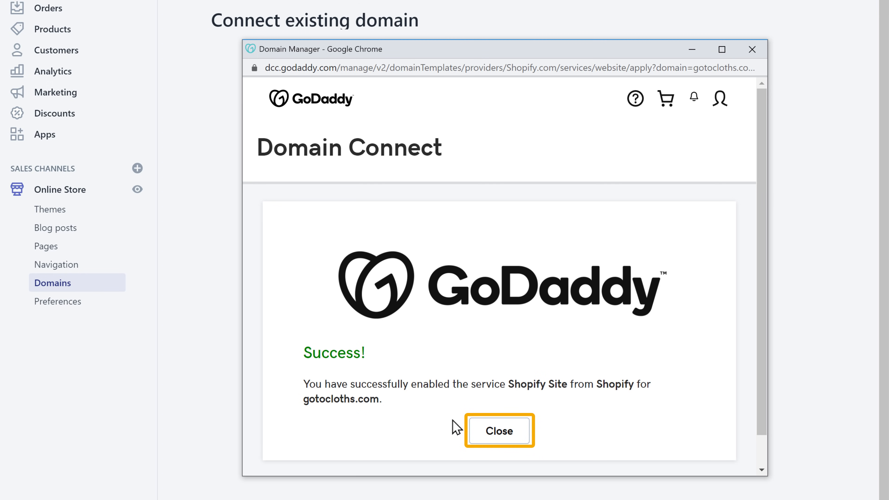
{"action": "left_click", "coordinate": [500, 444]}
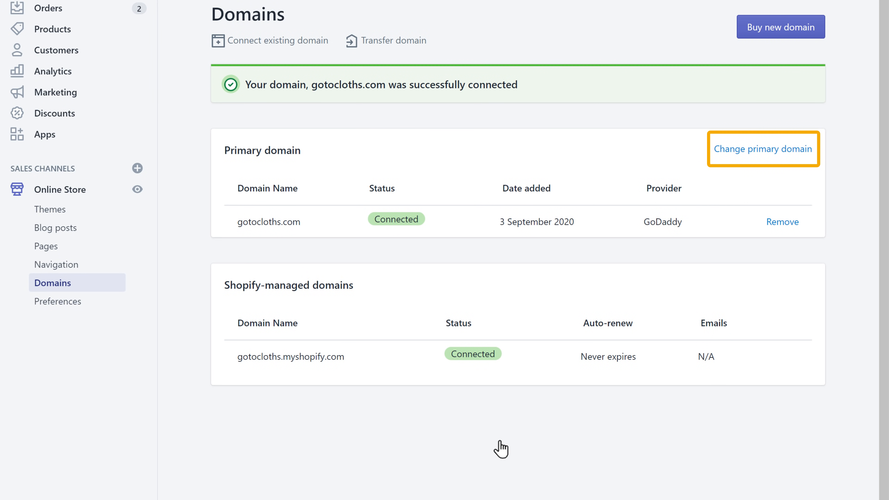
- Switch the primary domain from gotocloths.myshopify.com to gotocloths.com and save
{"action": "left_click", "coordinate": [767, 151]}
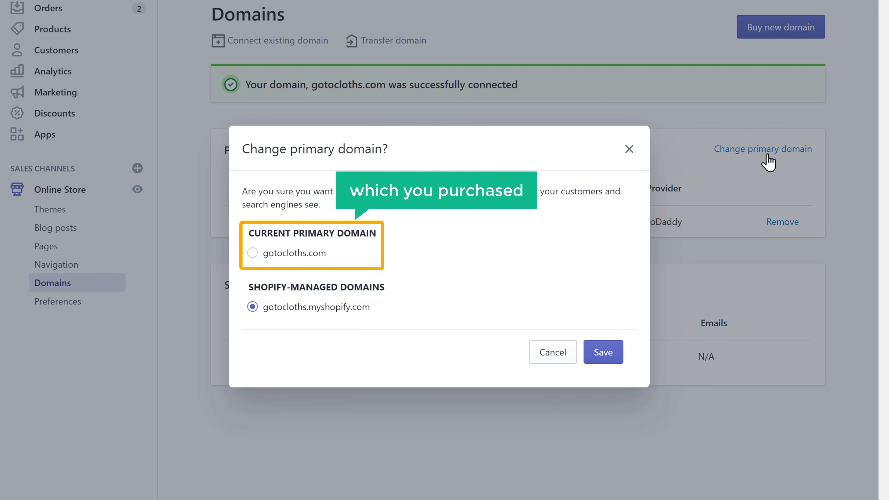
{"action": "left_click", "coordinate": [252, 254]}
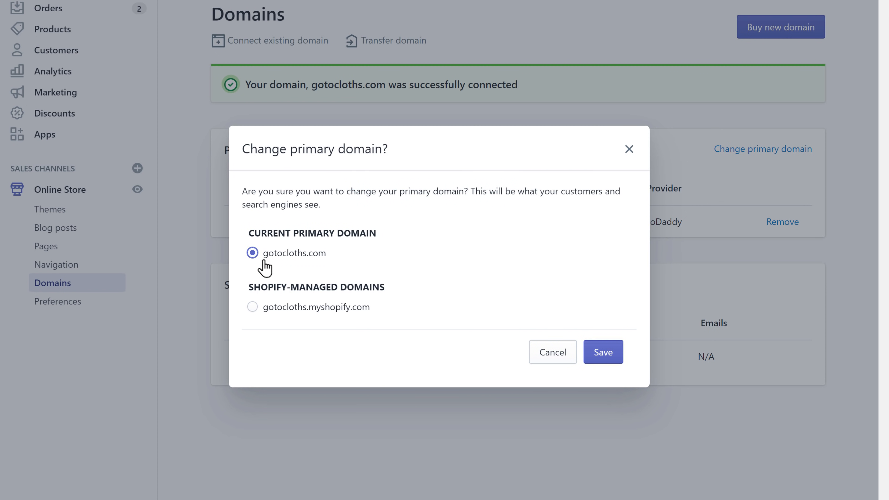
{"action": "left_click", "coordinate": [603, 359]}
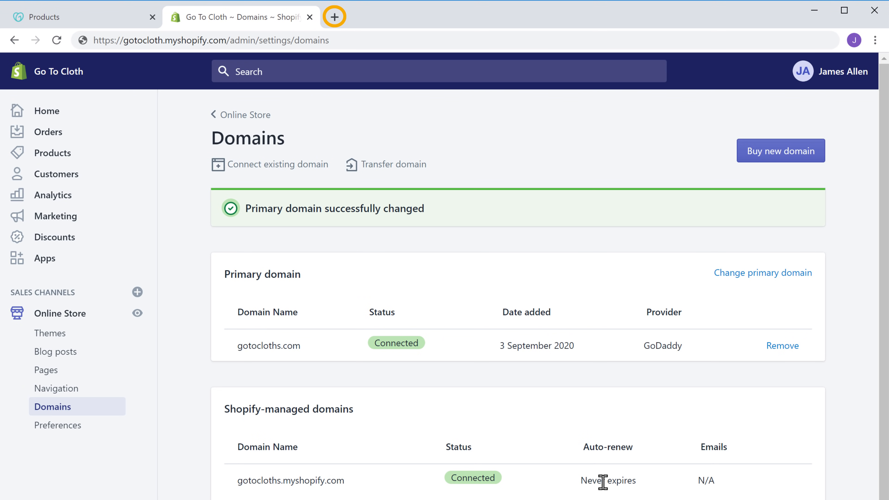
- Load gotocloths.com in a new tab and scroll through the Go To Cloth storefront
{"action": "left_click", "coordinate": [335, 17]}
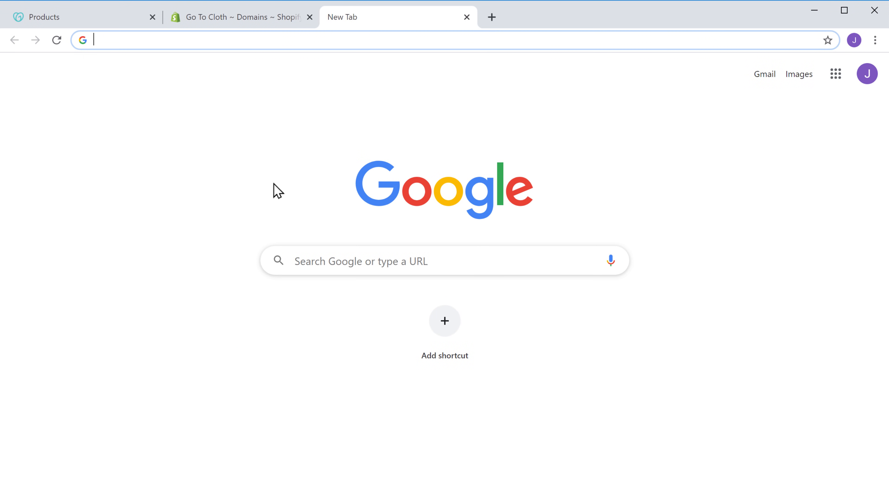
{"action": "type", "text": "gotocloths.com"}
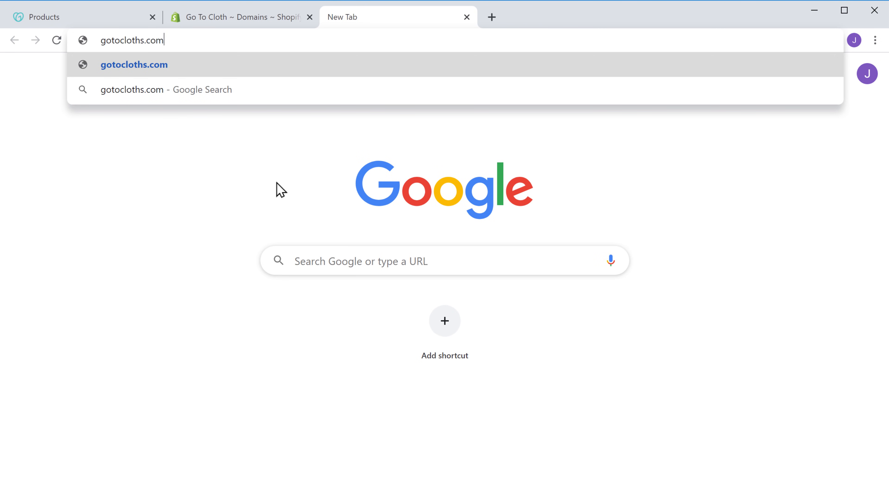
{"action": "key", "text": "Return"}
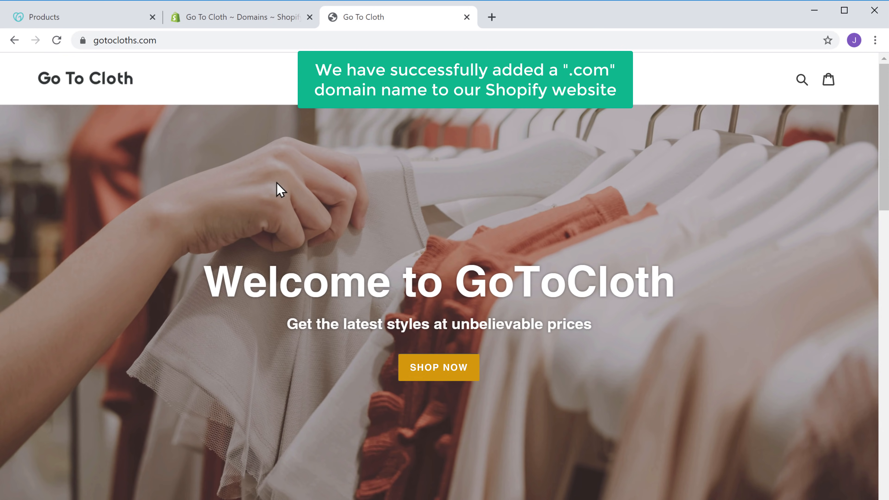
{"action": "scroll", "coordinate": [280, 191], "scroll_direction": "down", "scroll_amount": 15}
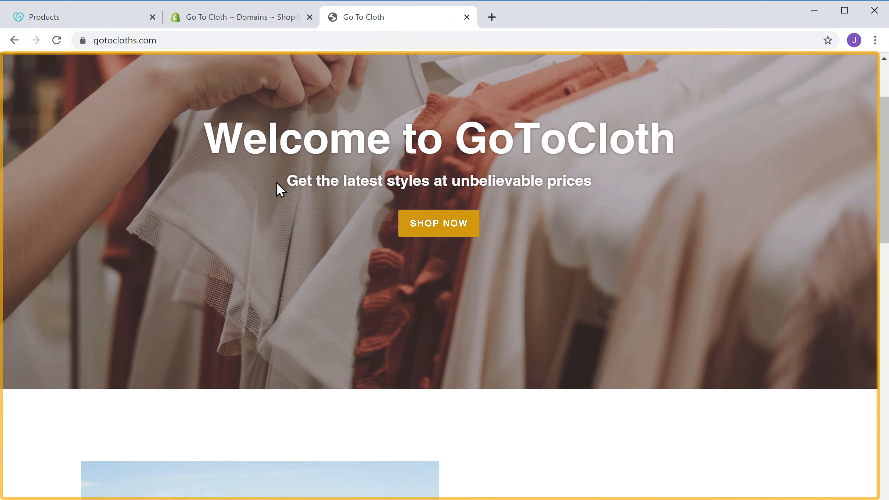
{"action": "scroll", "coordinate": [280, 191], "scroll_direction": "down", "scroll_amount": 8}
{"action": "scroll", "coordinate": [280, 190], "scroll_direction": "up", "scroll_amount": 15}
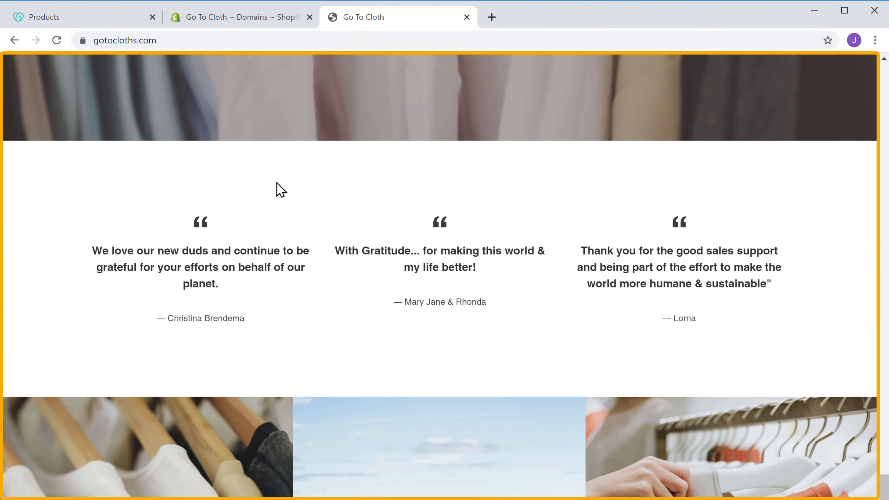
{"action": "scroll", "coordinate": [280, 190], "scroll_direction": "up", "scroll_amount": 10}
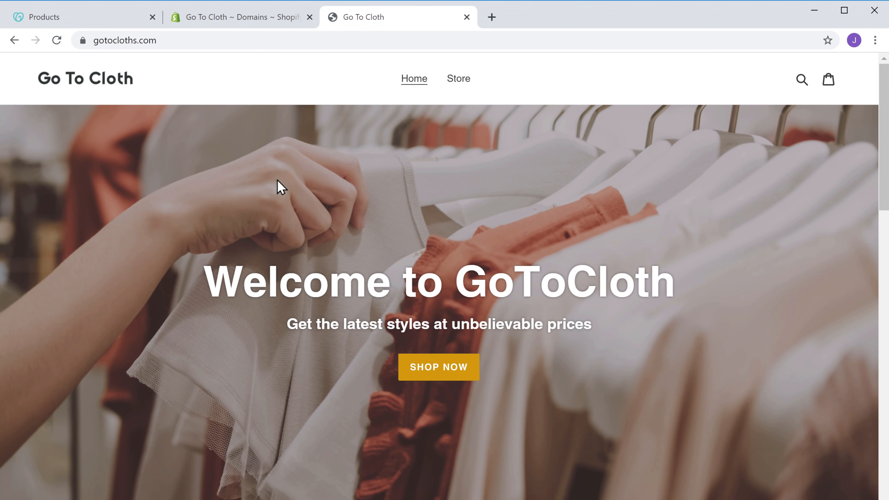
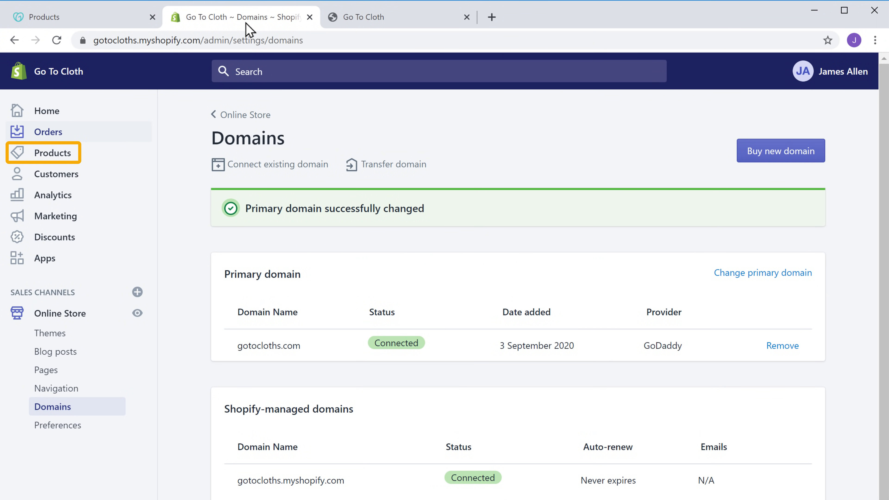
- Go to Products > Collections, which lists only the Home page collection, and begin a new collection
{"action": "left_click", "coordinate": [47, 159]}
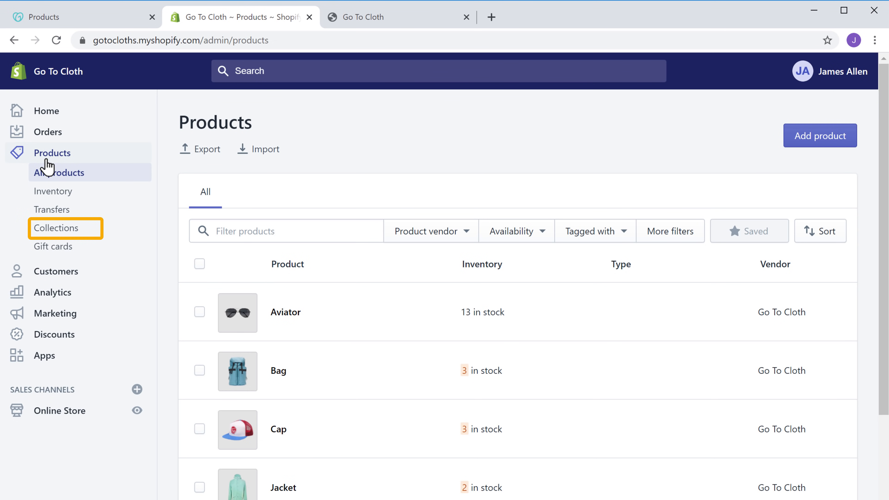
{"action": "left_click", "coordinate": [52, 235]}
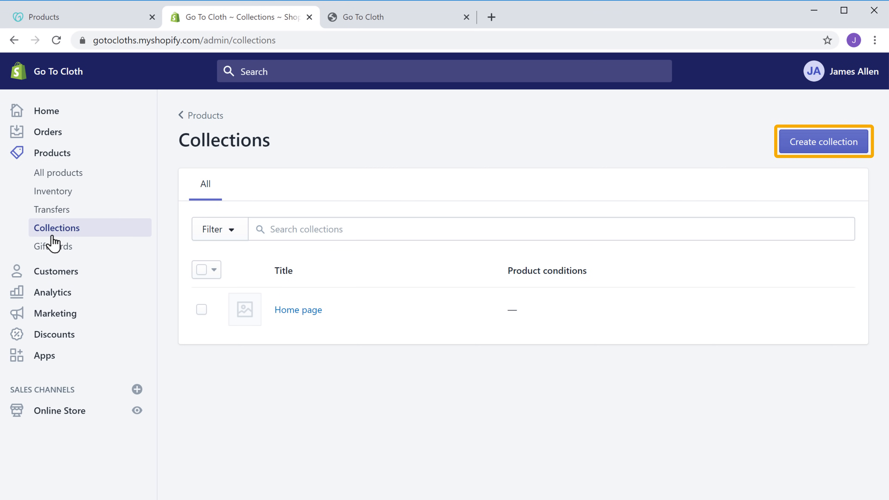
{"action": "left_click", "coordinate": [830, 151]}
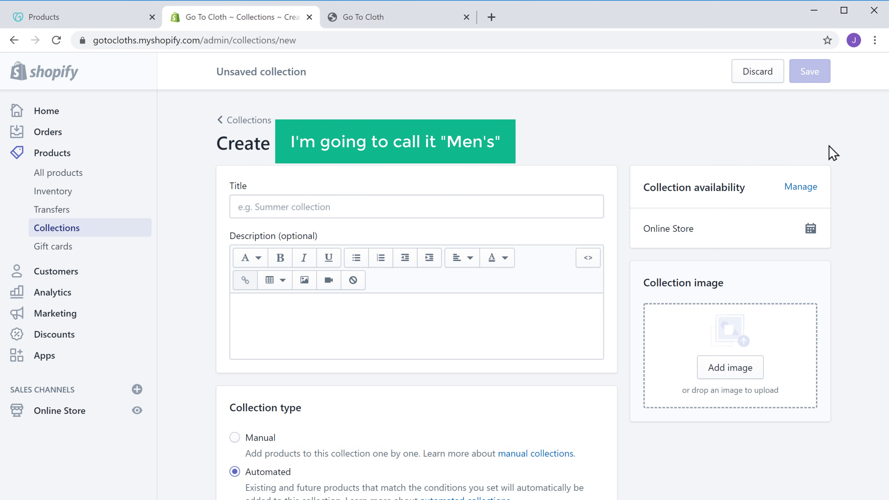
- Title the new collection "Men's", set its type to Manual, and save it
{"action": "left_click", "coordinate": [341, 207]}
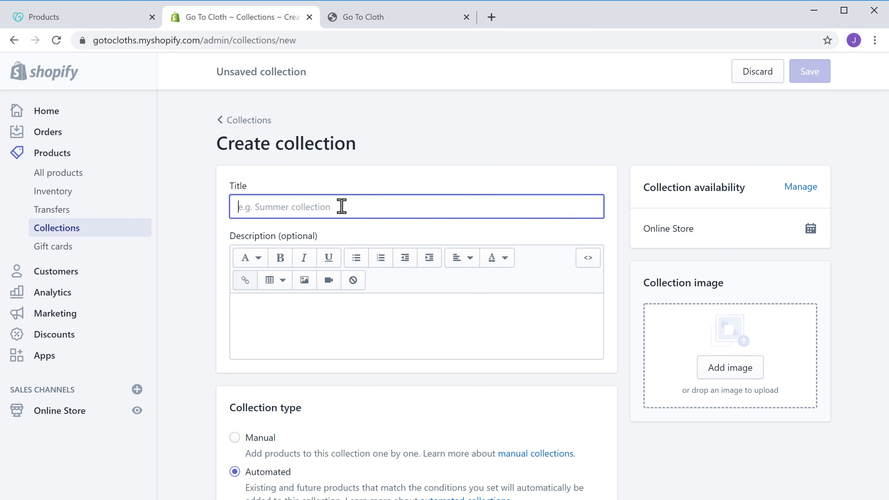
{"action": "type", "text": "Men's"}
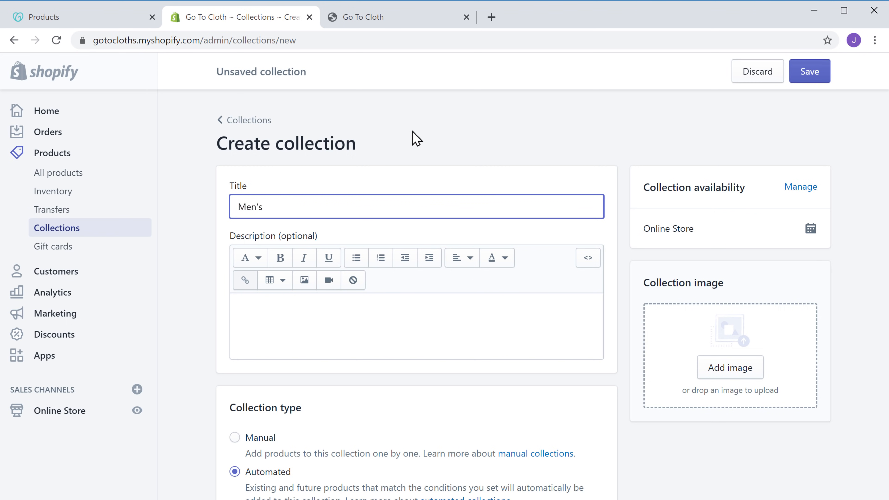
{"action": "left_click", "coordinate": [416, 138]}
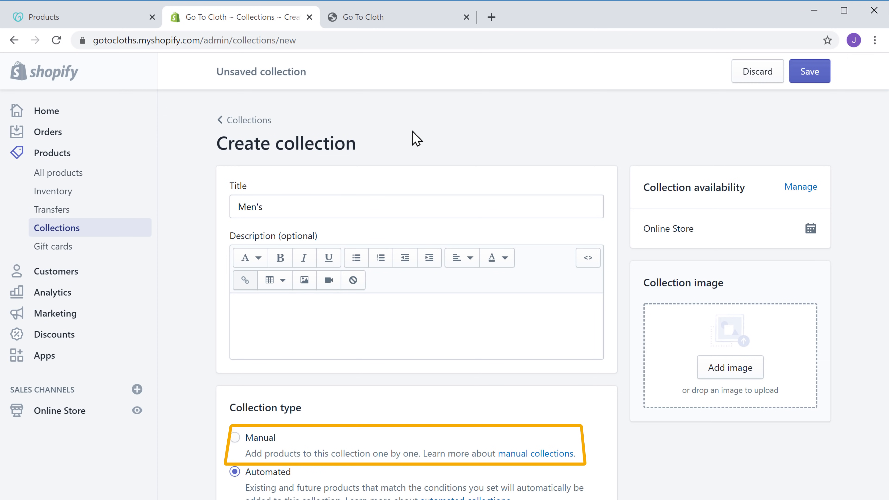
{"action": "left_click", "coordinate": [234, 439]}
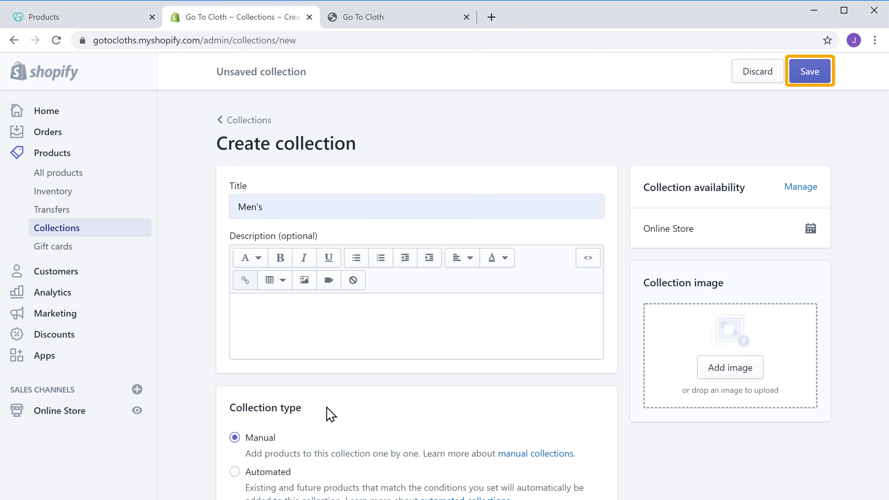
{"action": "left_click", "coordinate": [813, 80]}
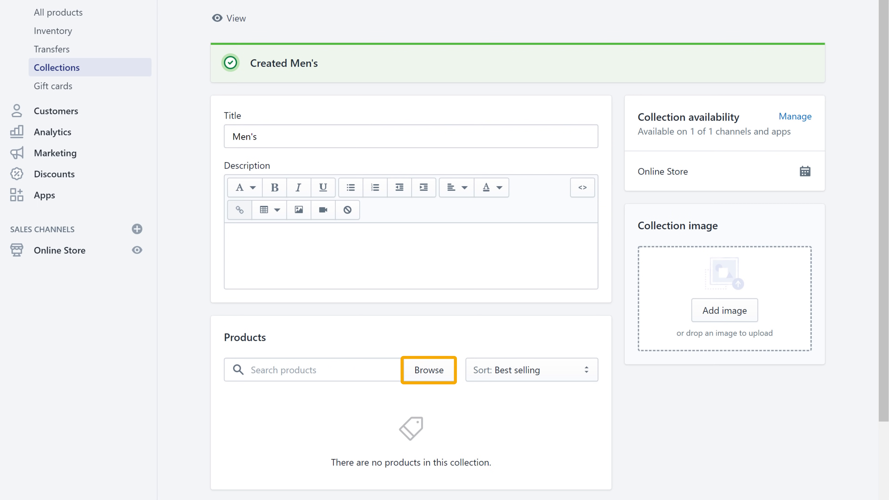
{"action": "left_click", "coordinate": [429, 371]}
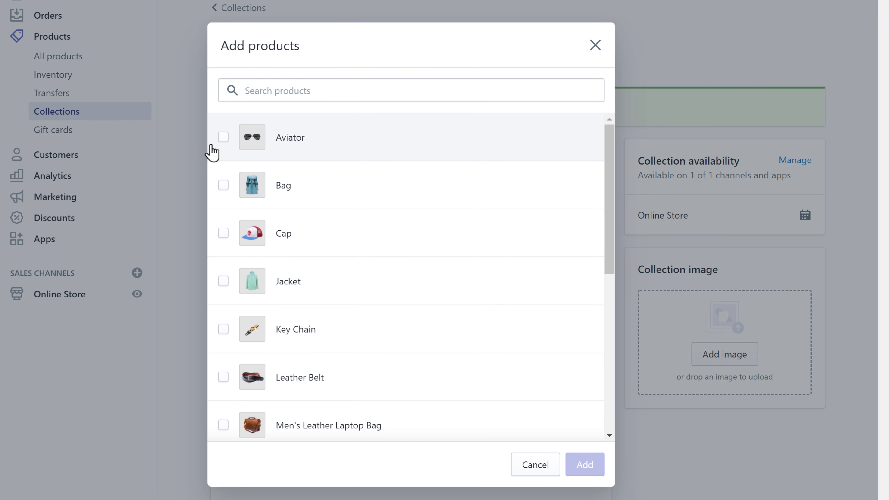
- Add eight products, including Aviator, Leather Belt, Watch and Wallet, to the Men's collection
{"action": "left_click", "coordinate": [223, 142]}
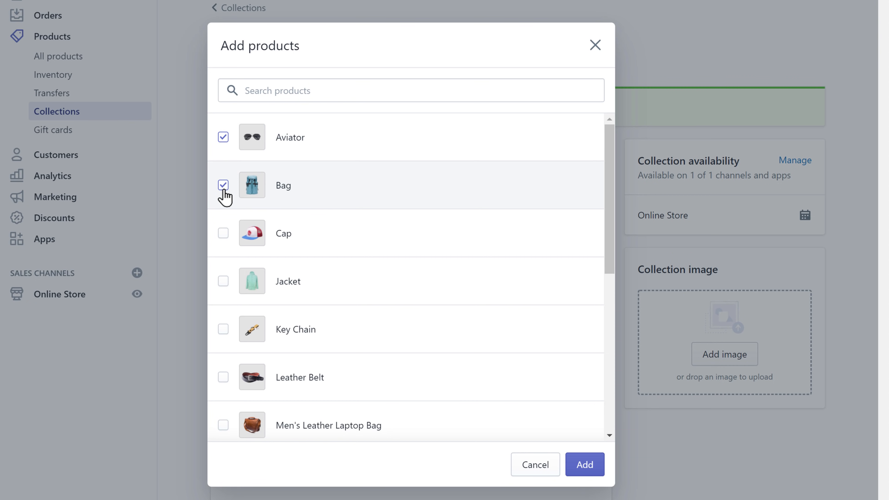
{"action": "left_click", "coordinate": [223, 377]}
{"action": "scroll", "coordinate": [223, 435], "scroll_direction": "down", "scroll_amount": 5}
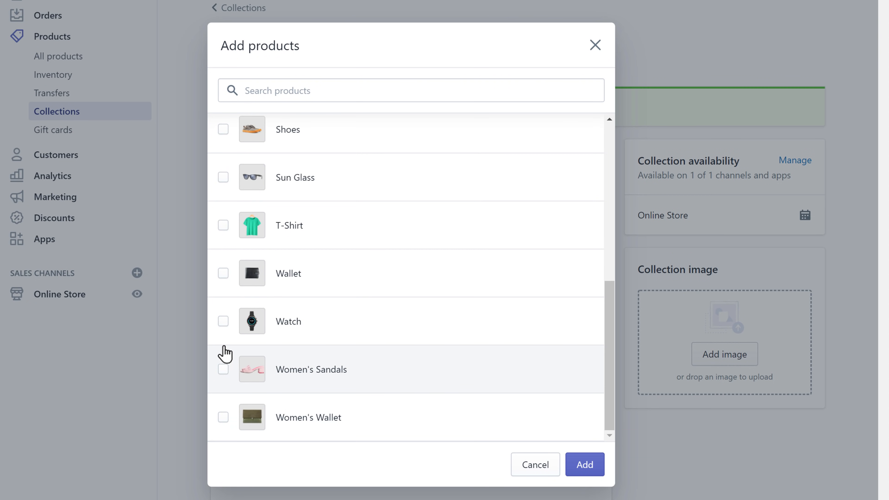
{"action": "left_click", "coordinate": [223, 321]}
{"action": "left_click", "coordinate": [223, 273]}
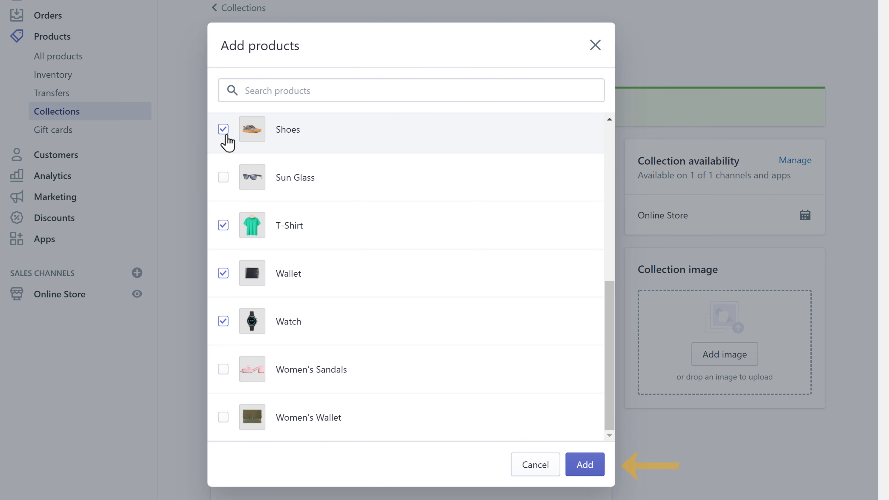
{"action": "left_click", "coordinate": [581, 473]}
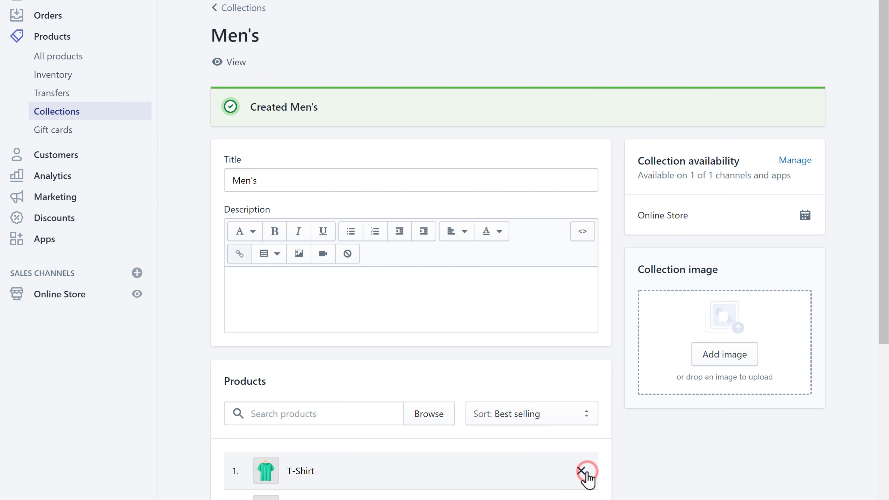
- Review the collection's product list and preview Men's on the storefront
{"action": "scroll", "coordinate": [588, 480], "scroll_direction": "down", "scroll_amount": 5}
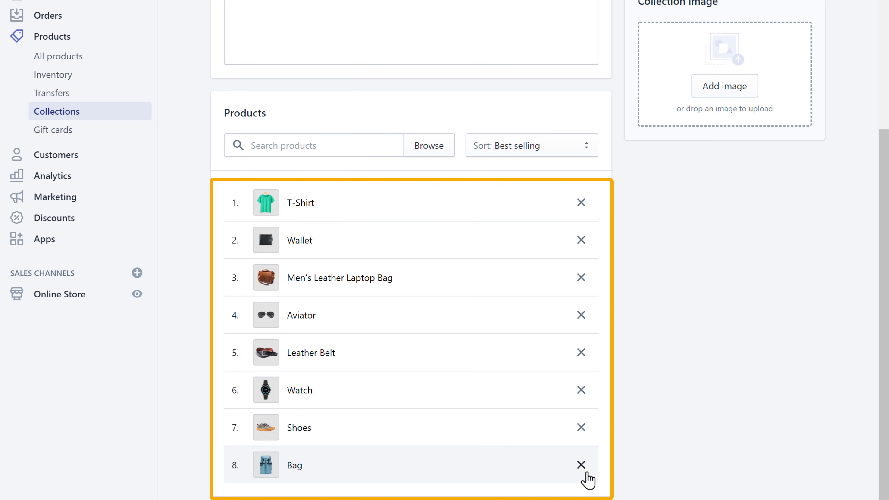
{"action": "scroll", "coordinate": [588, 479], "scroll_direction": "up", "scroll_amount": 5}
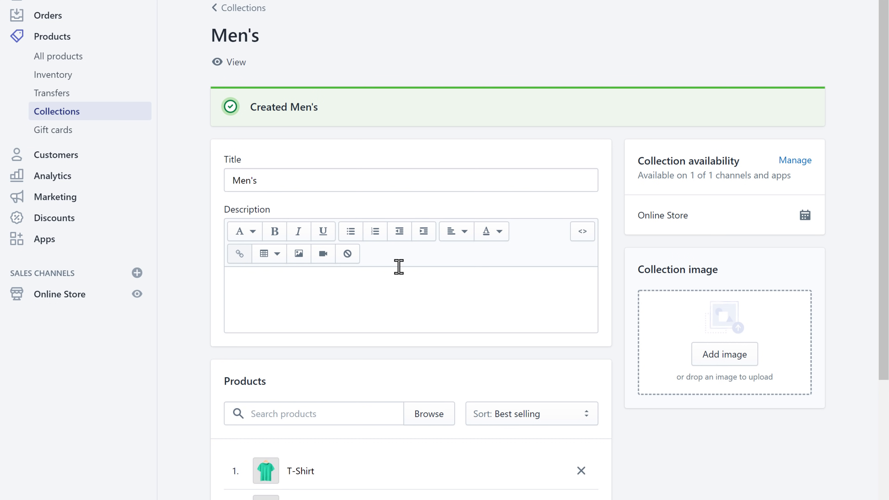
{"action": "left_click", "coordinate": [236, 63]}
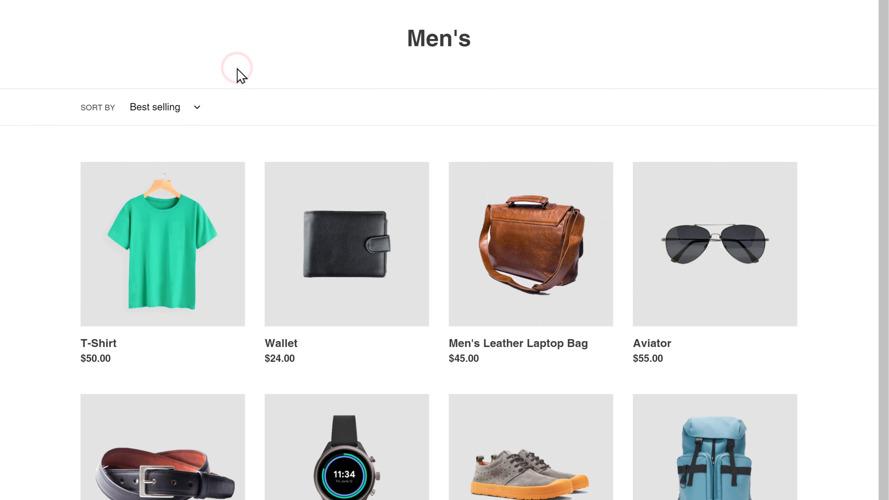
- Look over the storefront preview, then go back to the Collections ~ Men's admin tab
{"action": "scroll", "coordinate": [241, 58], "scroll_direction": "down", "scroll_amount": 2}
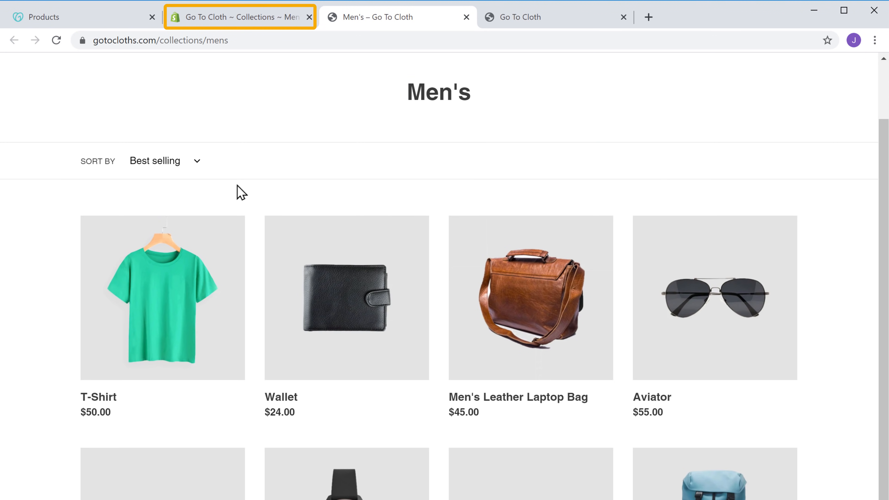
{"action": "left_click", "coordinate": [247, 23]}
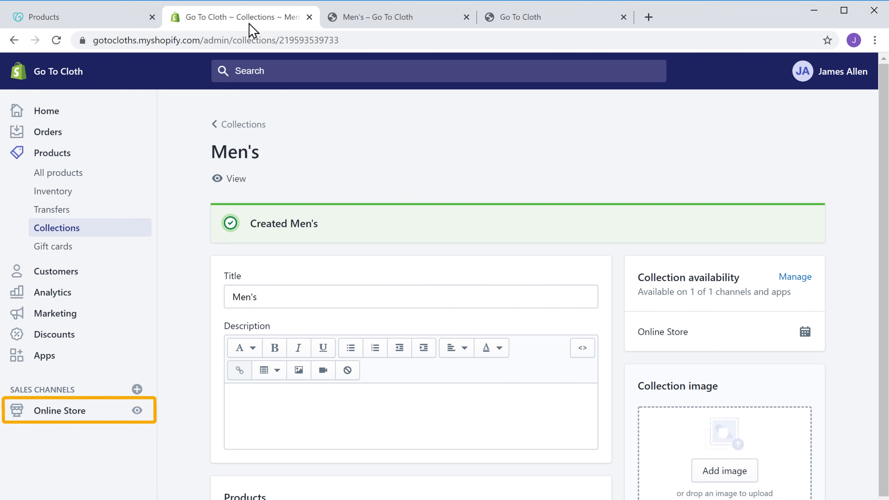
{"action": "left_click", "coordinate": [51, 414]}
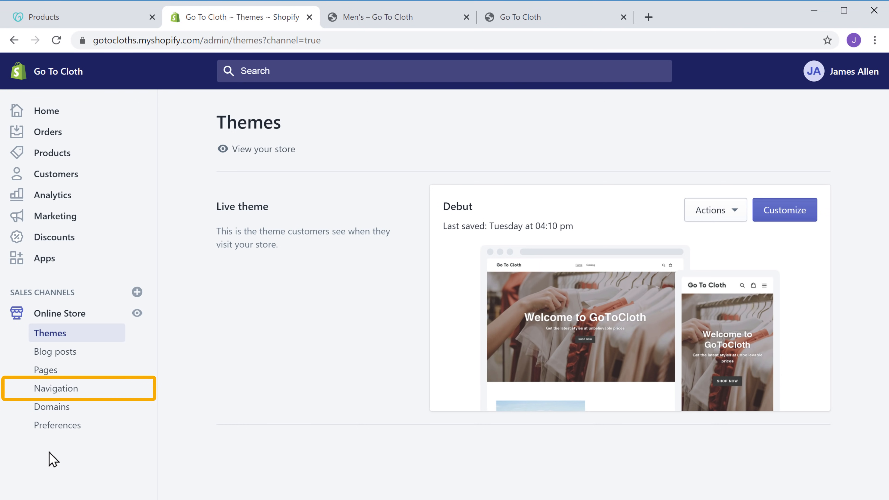
- Go to Online Store > Navigation and open the Main menu with its Home and Store items
{"action": "left_click", "coordinate": [49, 394]}
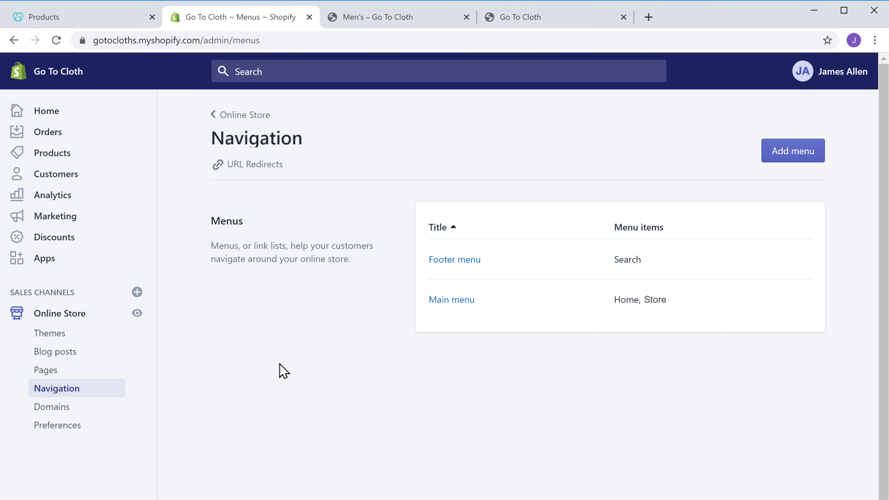
{"action": "left_click", "coordinate": [439, 303]}
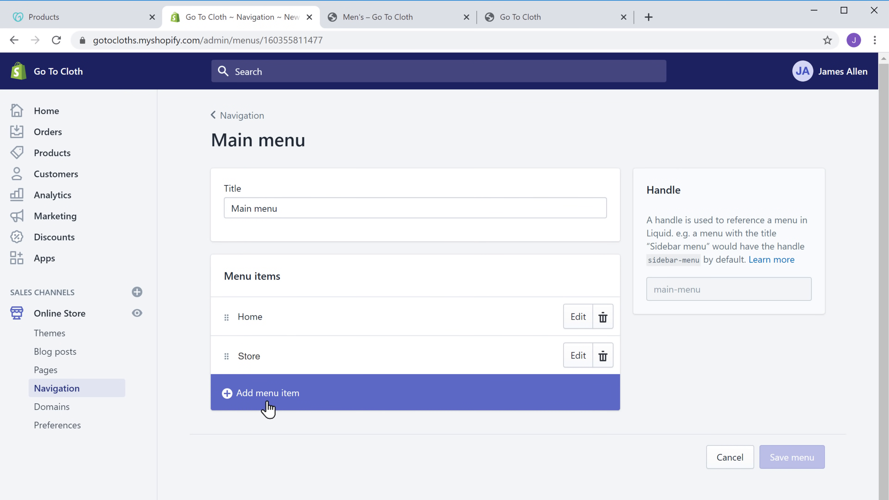
{"action": "left_click", "coordinate": [269, 408]}
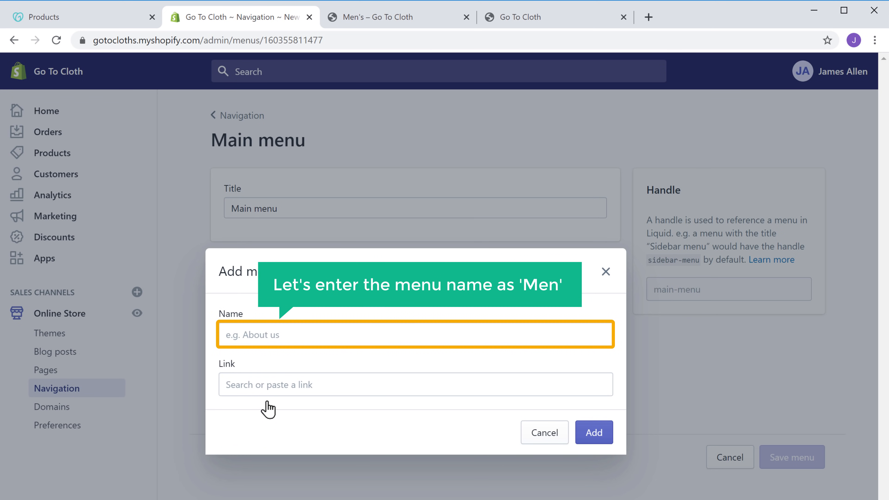
- Add a 'Men' item linked to Collections > Men's and save the Main menu
{"action": "left_click", "coordinate": [297, 333]}
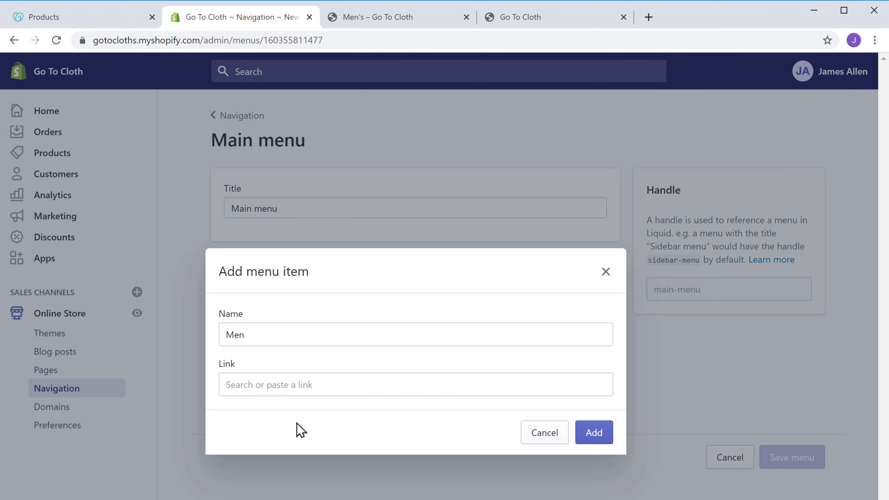
{"action": "left_click", "coordinate": [322, 385]}
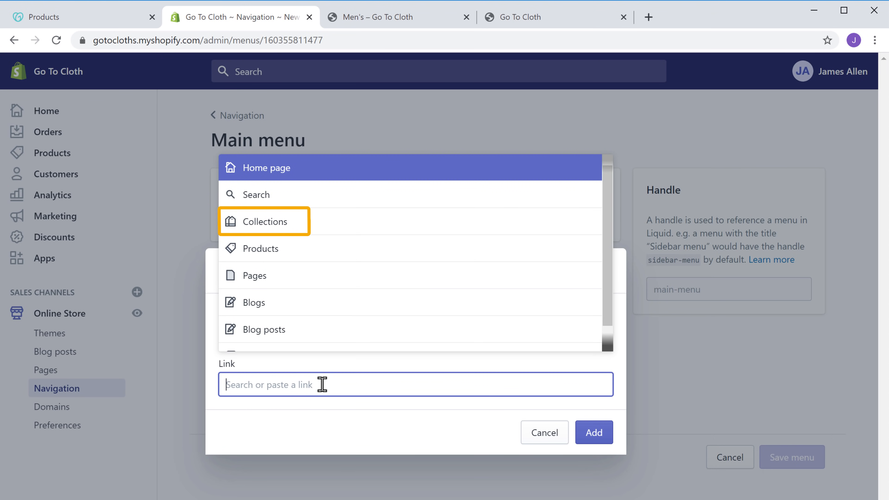
{"action": "left_click", "coordinate": [259, 229]}
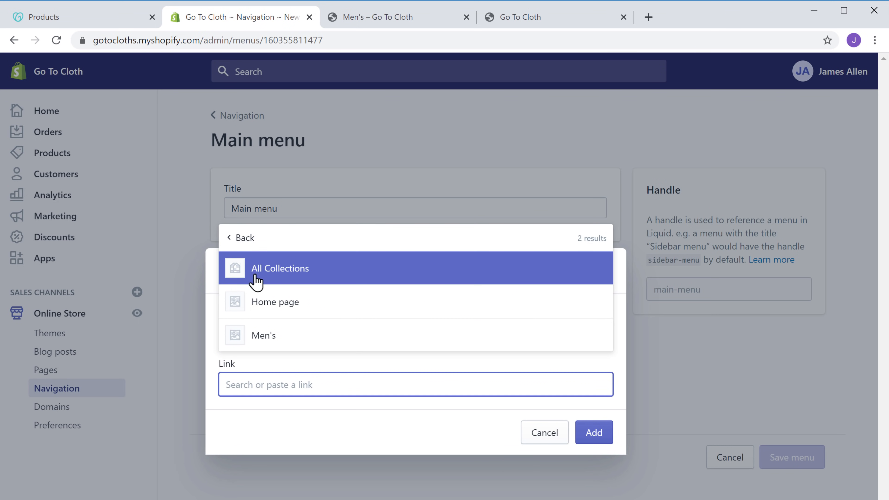
{"action": "left_click", "coordinate": [261, 341]}
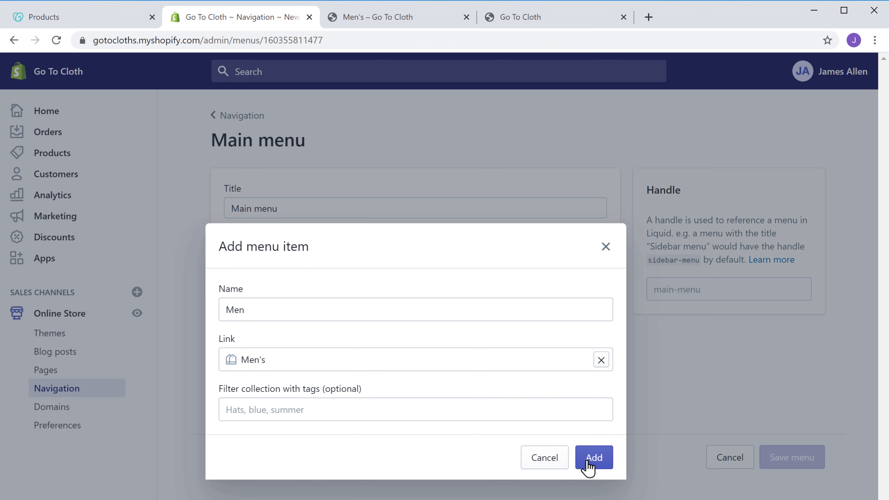
{"action": "left_click", "coordinate": [594, 458]}
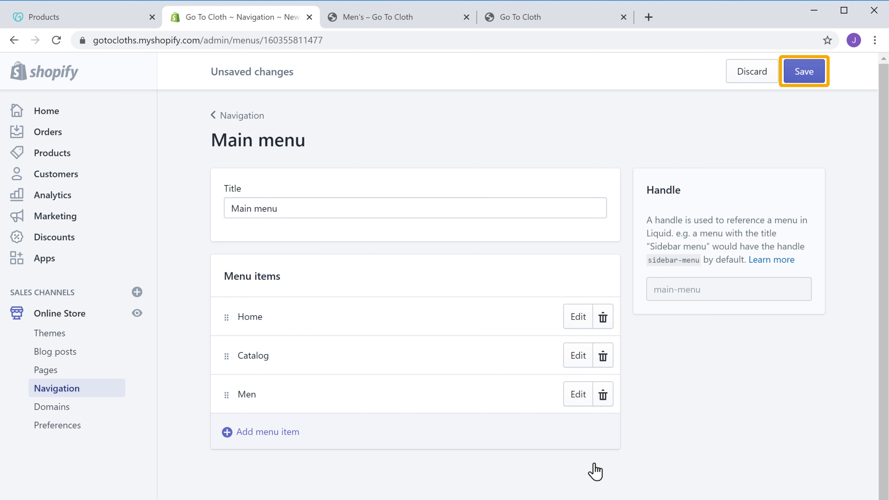
{"action": "left_click", "coordinate": [804, 80]}
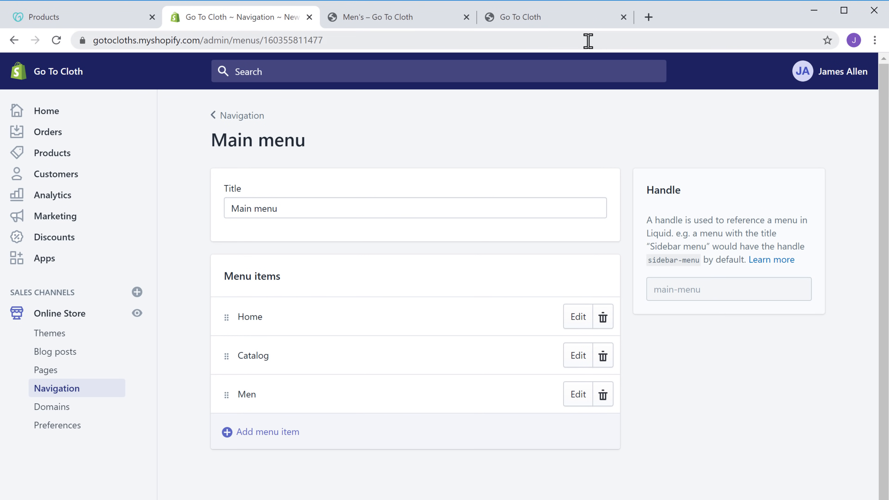
{"action": "left_click", "coordinate": [516, 21]}
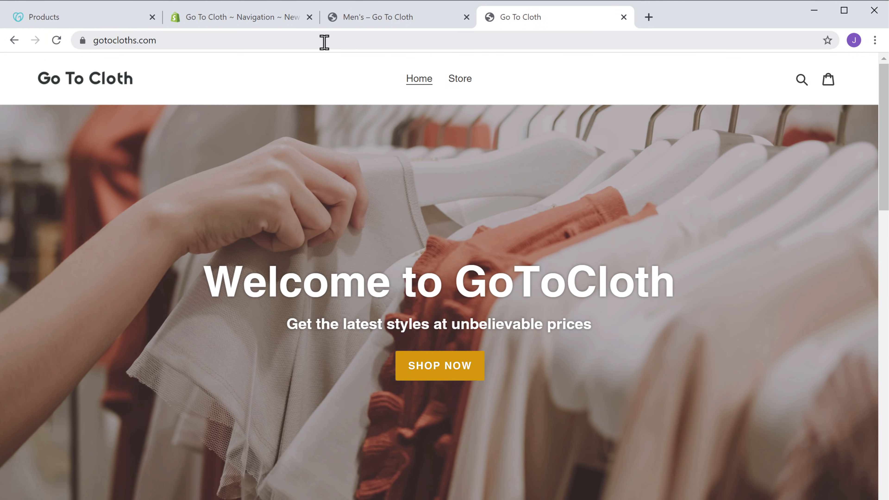
- Reload the live storefront and follow the new Men header link to the Men's collection
{"action": "left_click", "coordinate": [55, 47]}
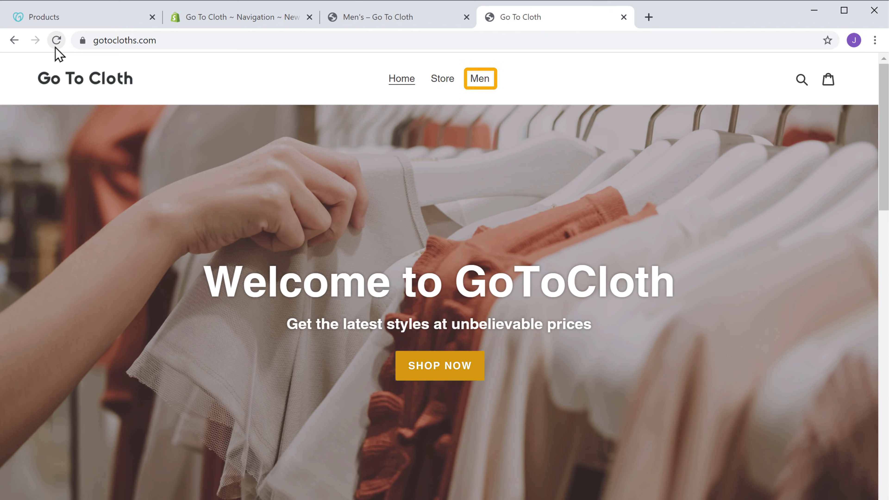
{"action": "left_click", "coordinate": [481, 84]}
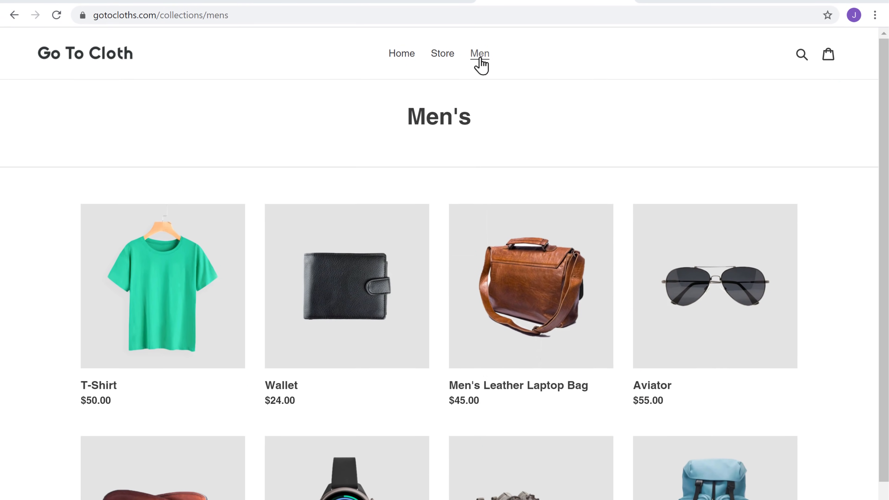